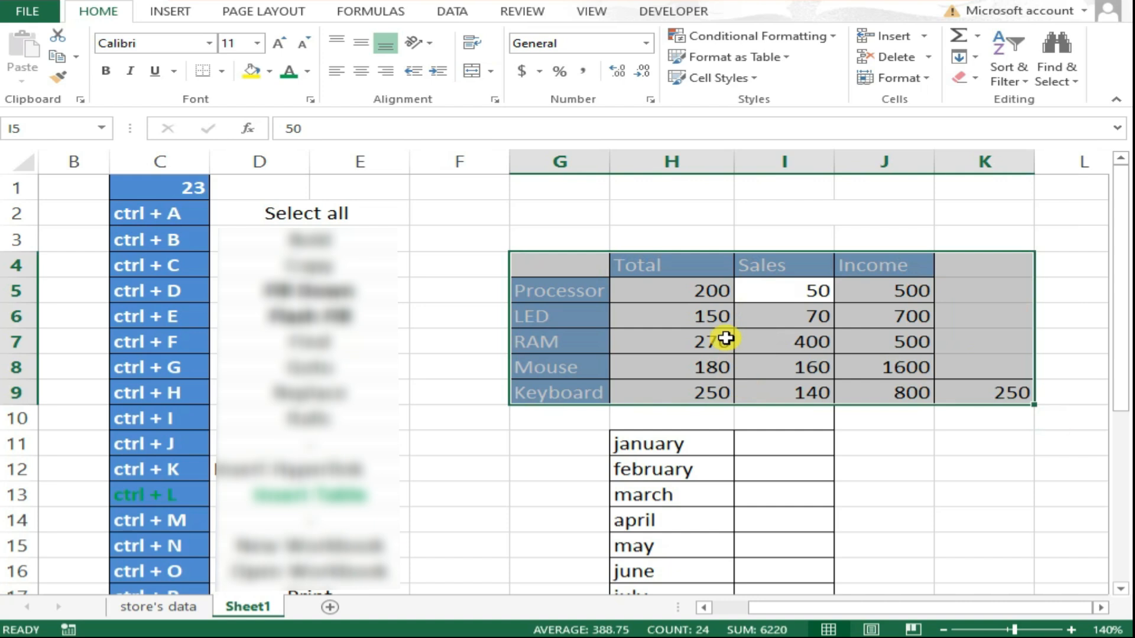
Select the whole data table around a cell, then the entire sheet from an empty cell, using Select All.
scroll(880, 317, "down", 2)
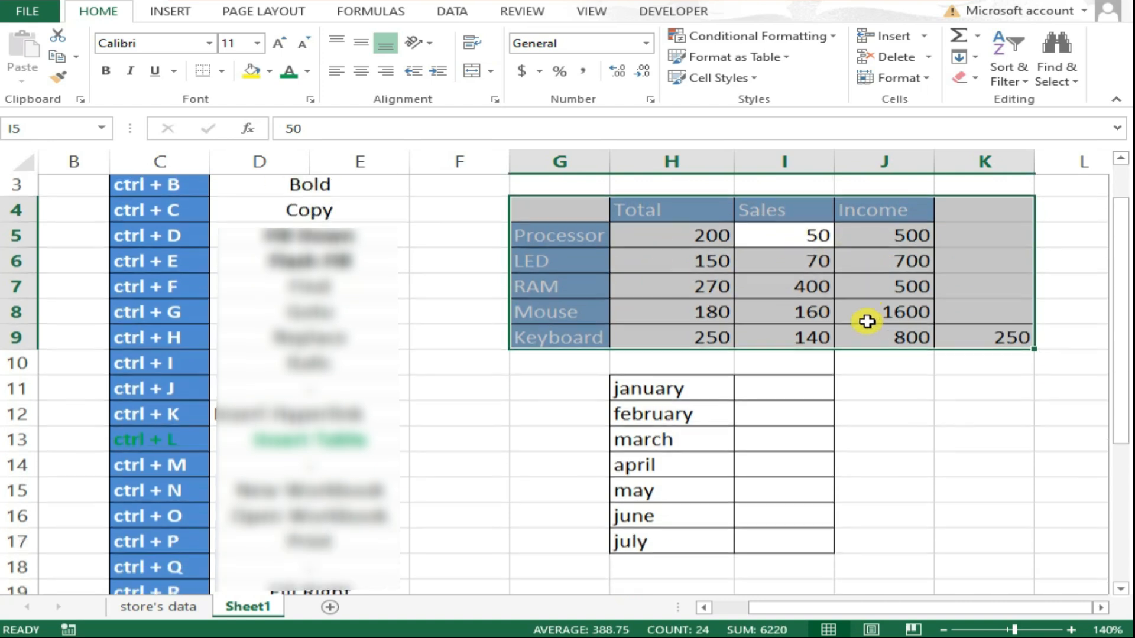
left_click(695, 318)
key("ctrl+a")
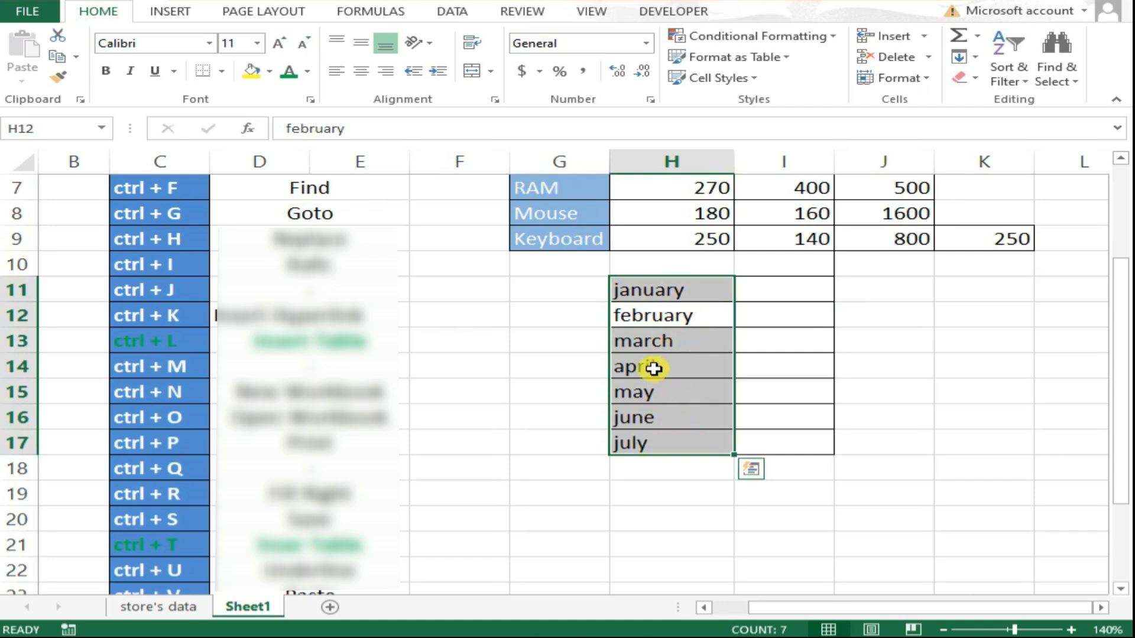
left_click(1009, 338)
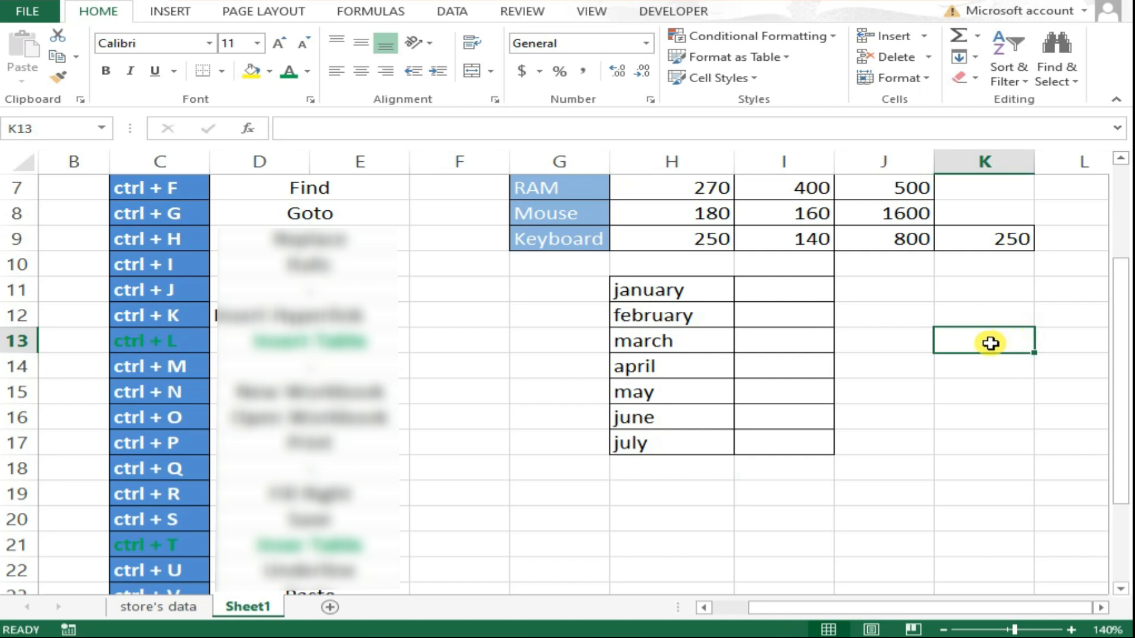
key("ctrl+a")
scroll(494, 312, "up", 2)
left_click(454, 285)
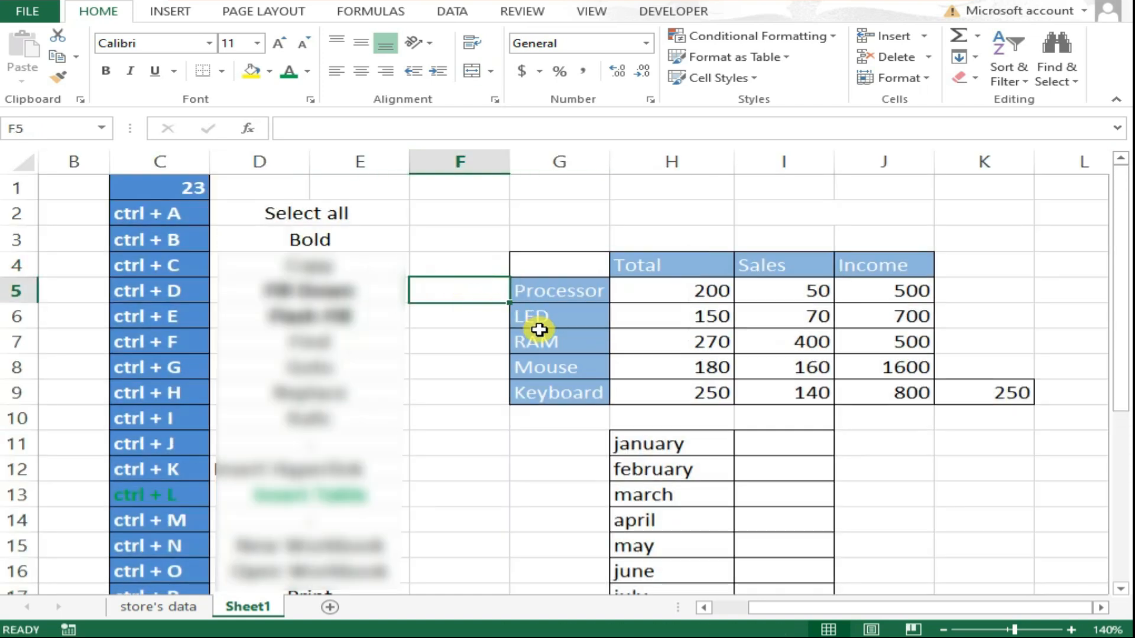
Toggle bold on and off for the 200 value in H5.
left_click(629, 293)
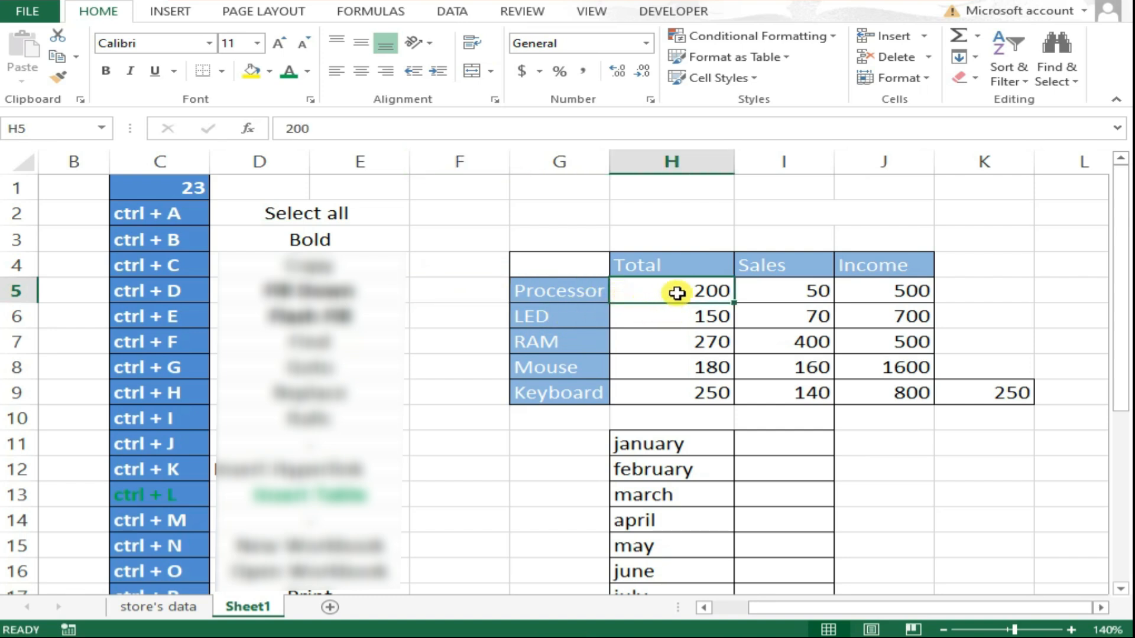
key("ctrl+b")
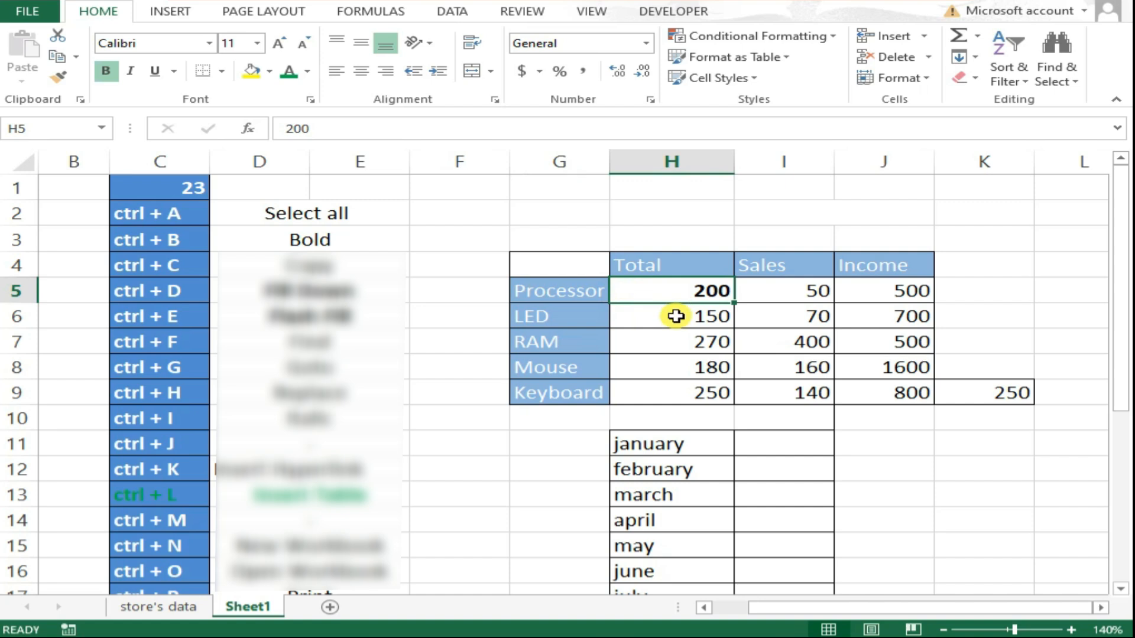
key("ctrl+b")
Make the product labels in G5:G9 and the Total, Sales, Income headers bold.
left_click_drag(582, 291, 572, 386)
key("ctrl+b")
left_click_drag(653, 273, 836, 264)
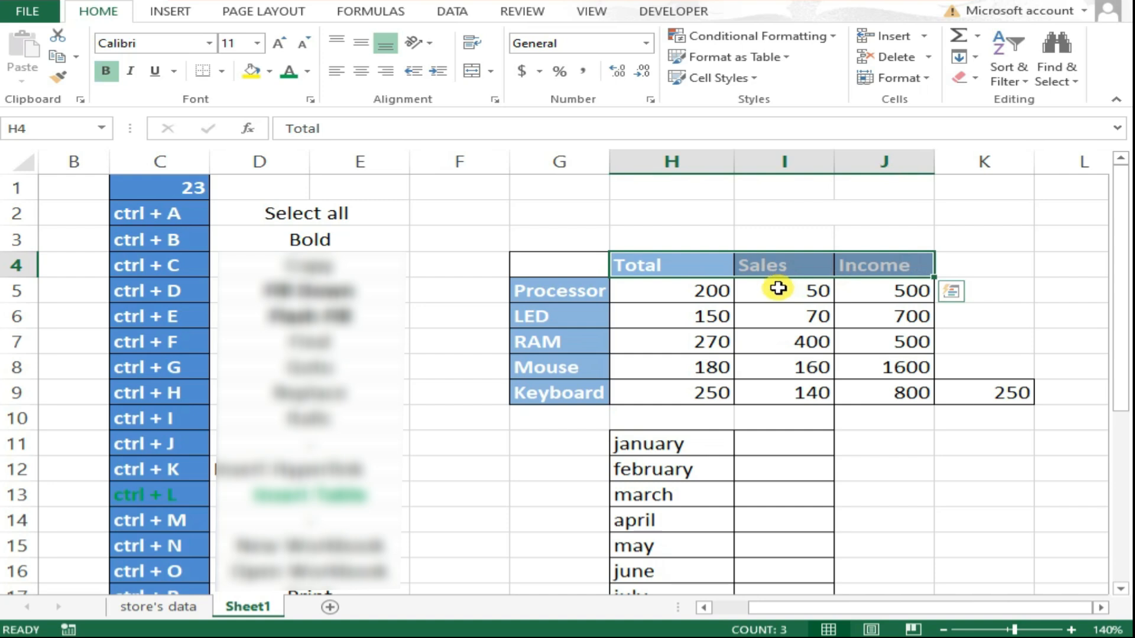
scroll(719, 314, "down", 1)
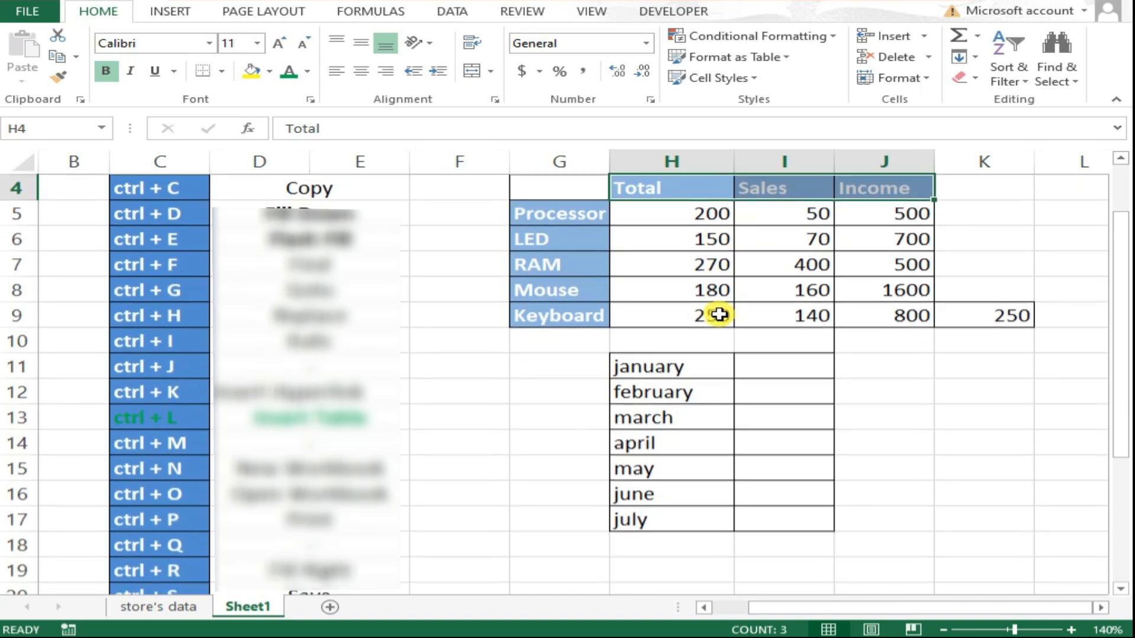
scroll(719, 314, "up", 1)
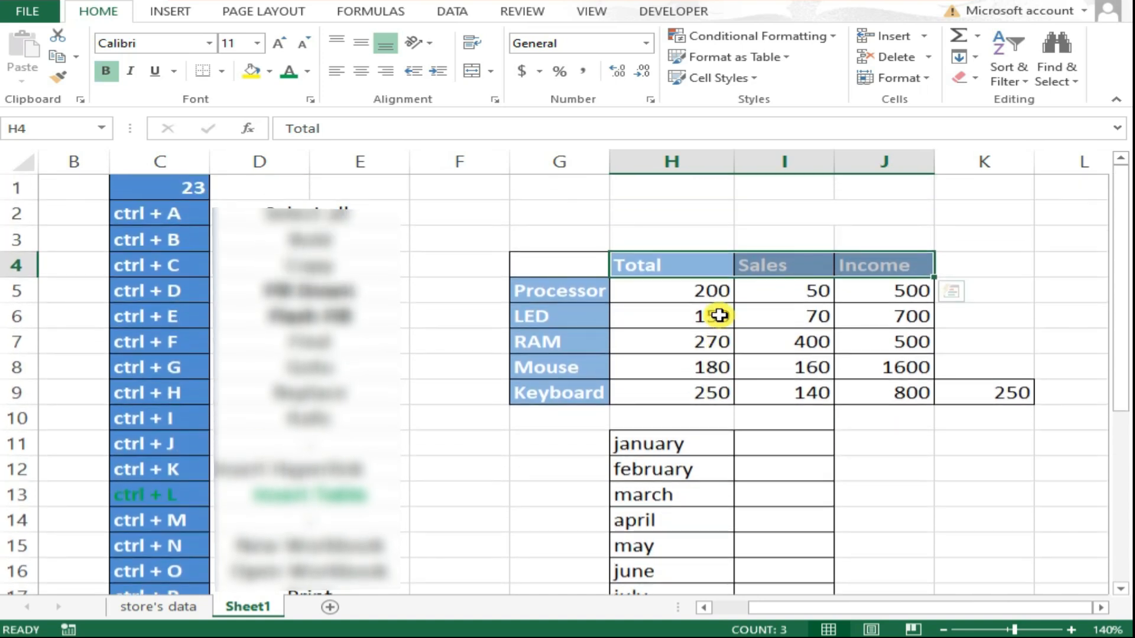
Copy the 250 value from H9 and paste it into G4.
left_click(709, 316)
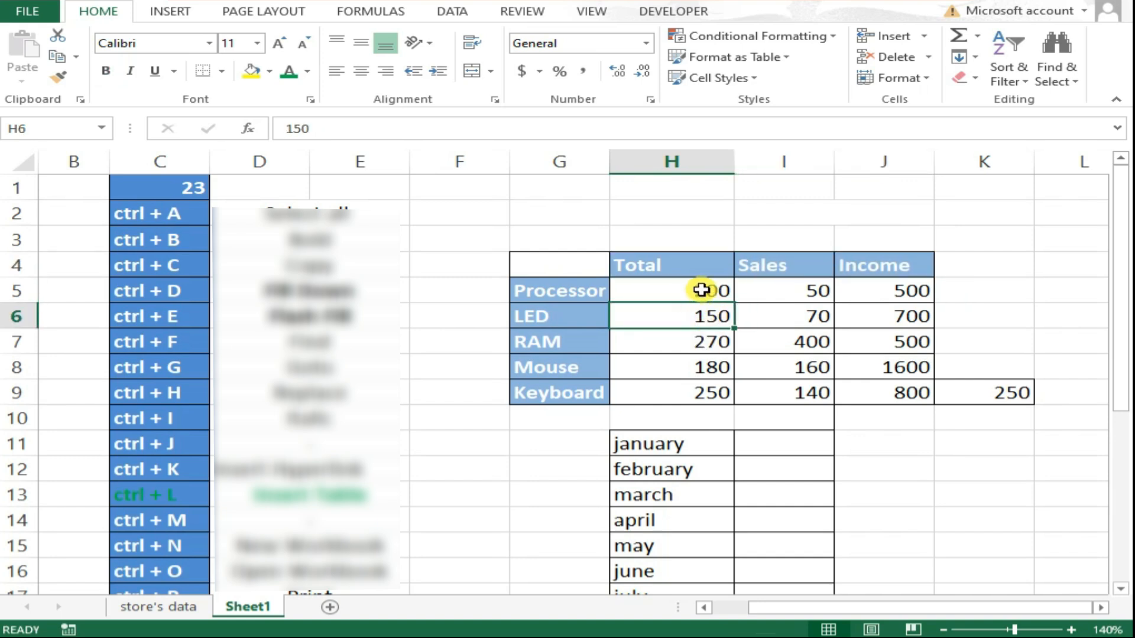
left_click(680, 392)
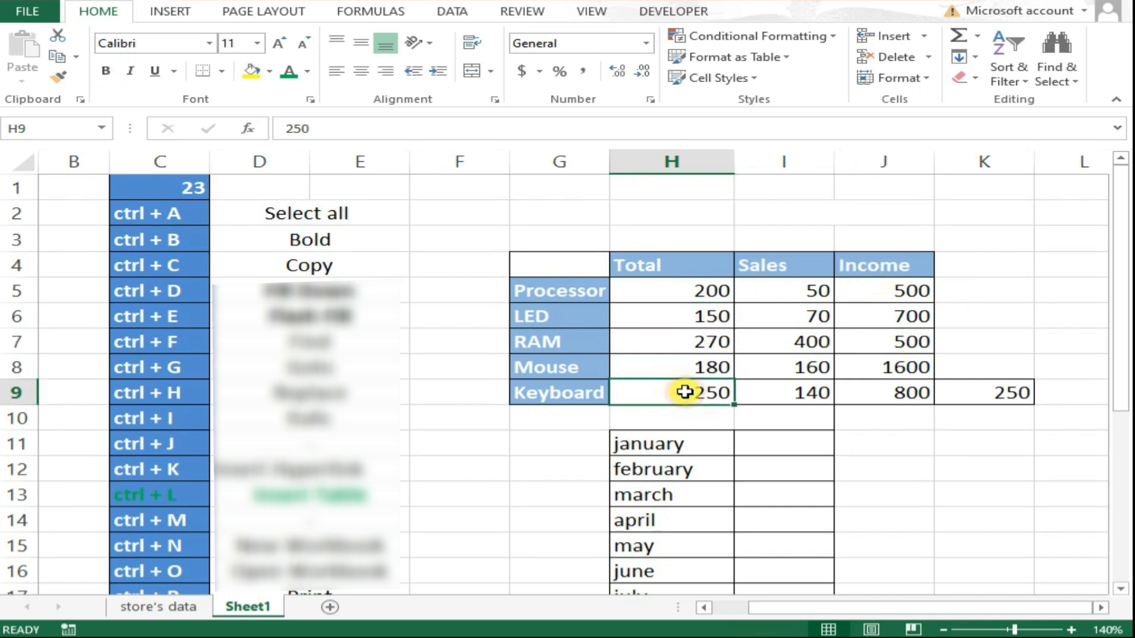
key("ctrl+c")
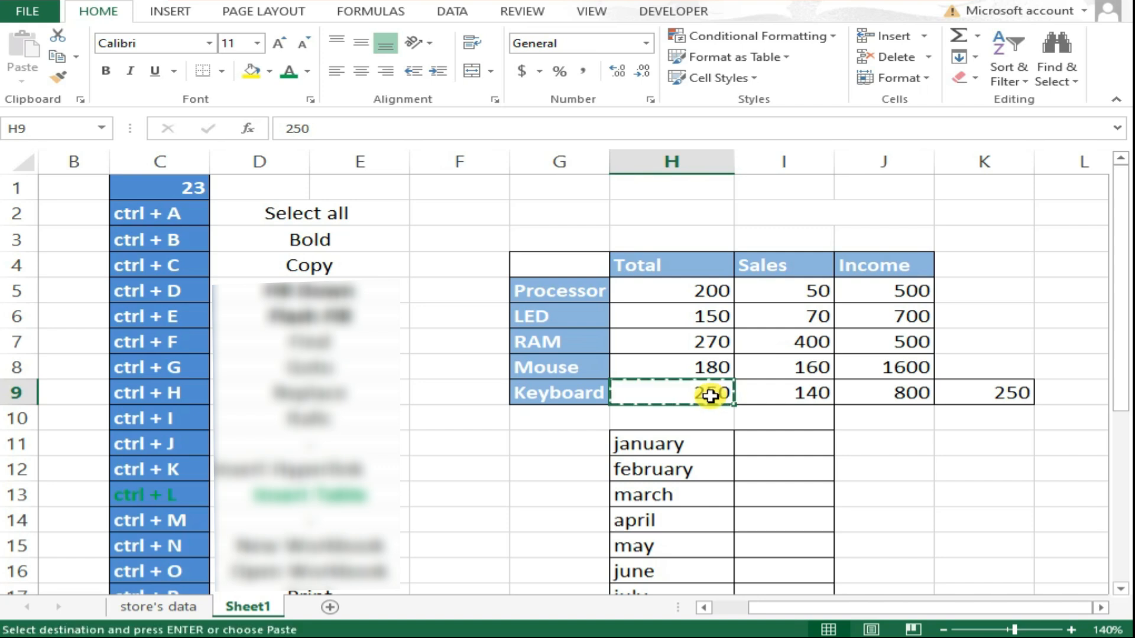
left_click(559, 267)
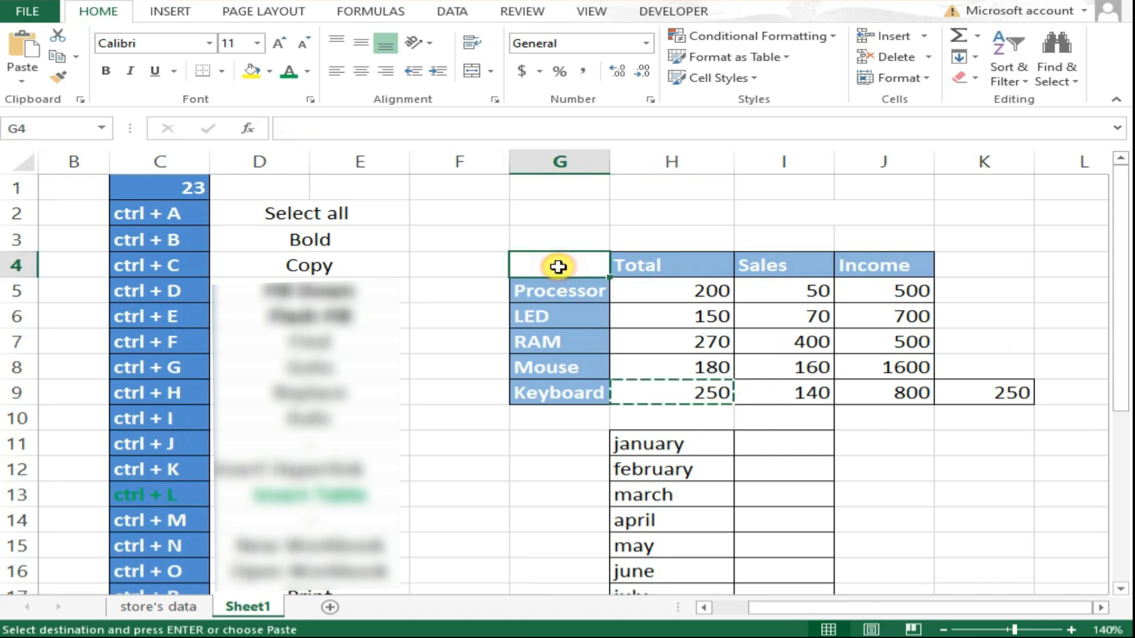
key("ctrl+v")
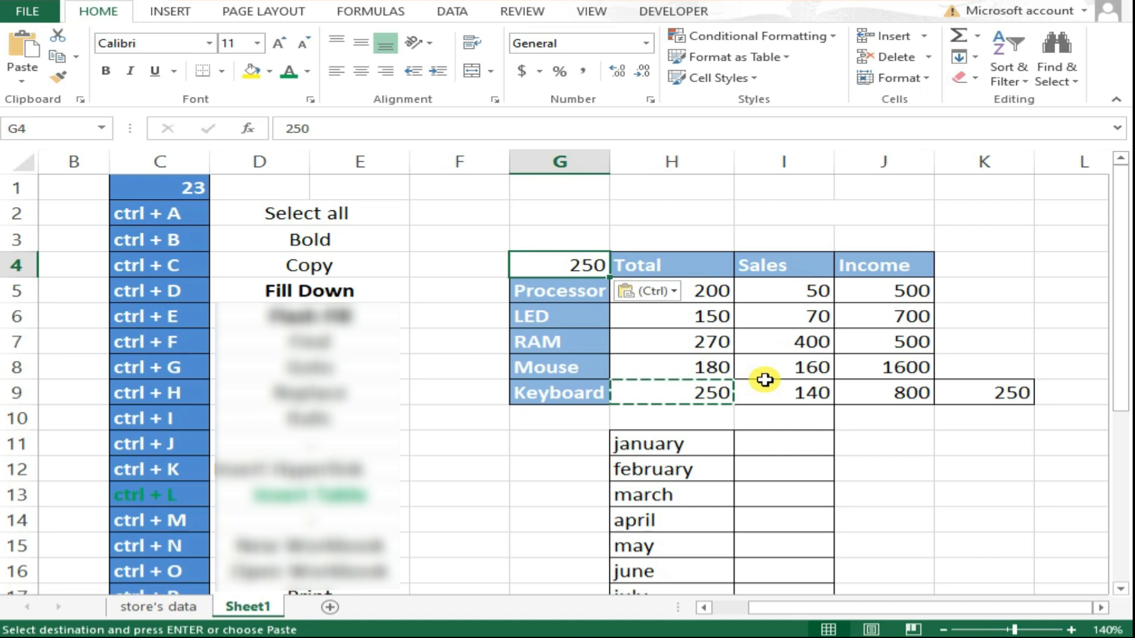
Clear the month names from H12:H17, keeping january in H11.
scroll(764, 378, "down", 1)
left_click_drag(671, 392, 671, 514)
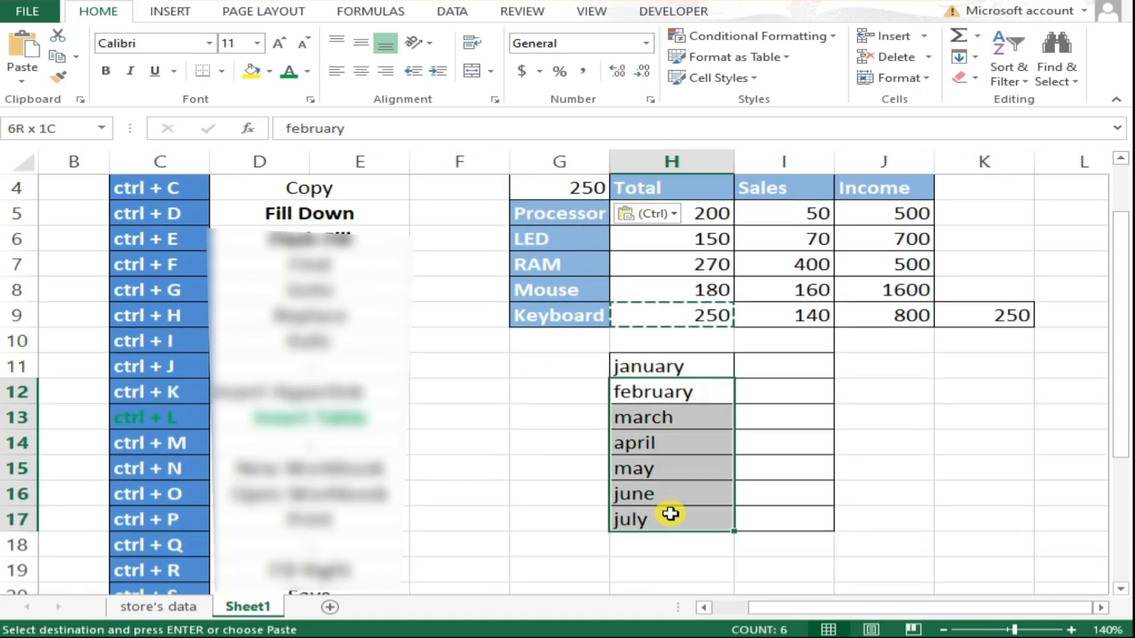
key("Delete")
left_click(681, 362)
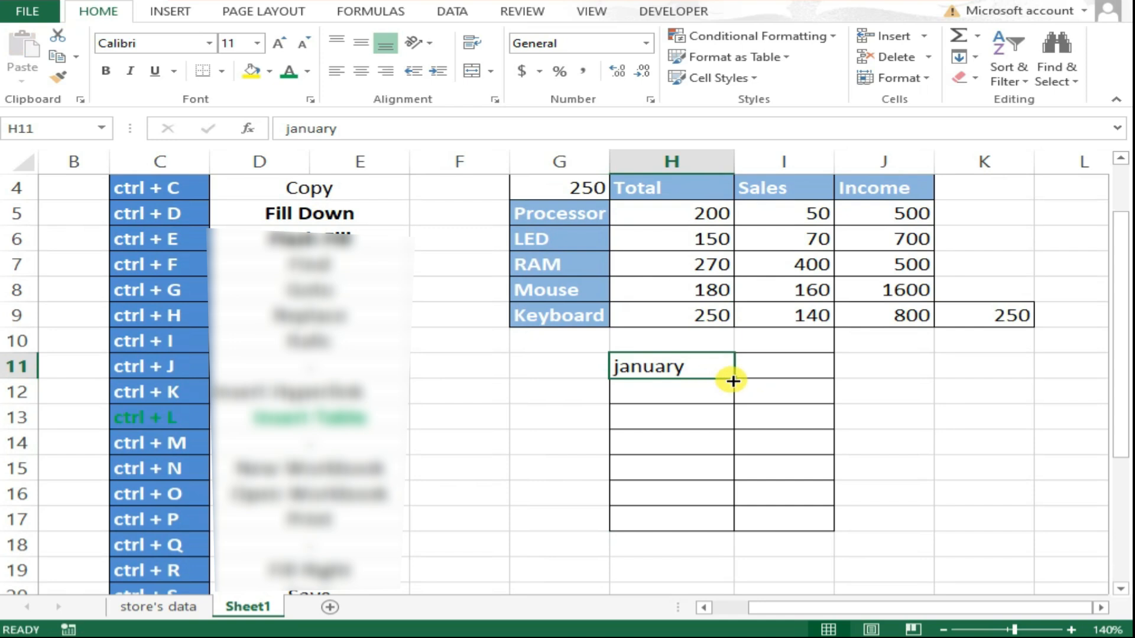
Autofill the months down from january to H17, then clear H12:H17 again.
left_click_drag(734, 379, 728, 522)
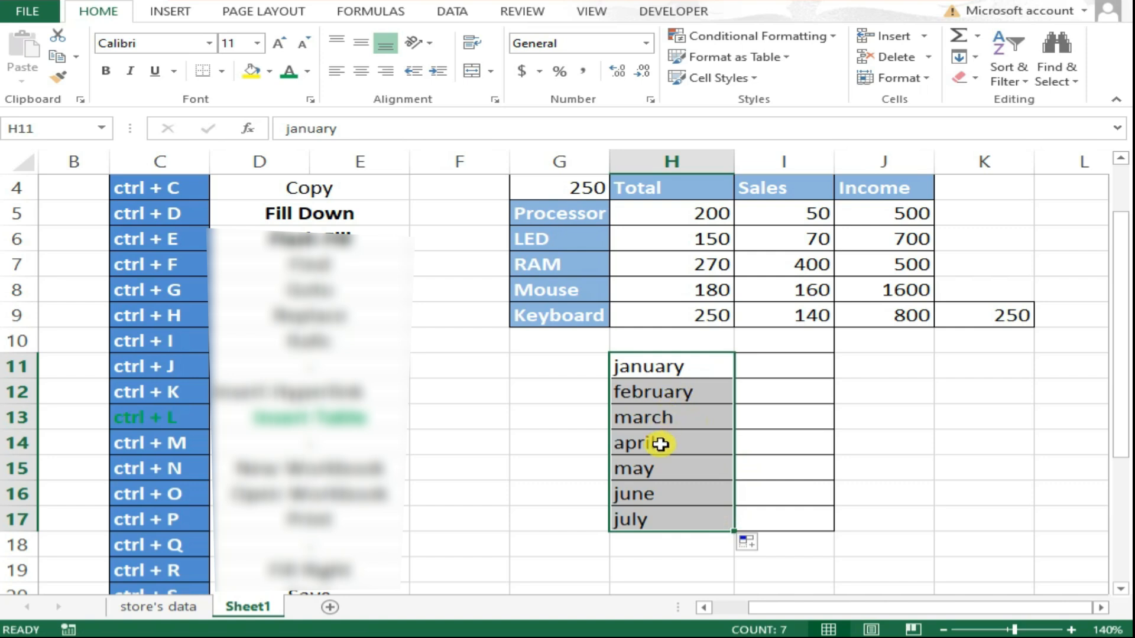
key("Delete")
key("ctrl+z")
left_click_drag(656, 392, 641, 516)
key("Delete")
left_click(686, 369)
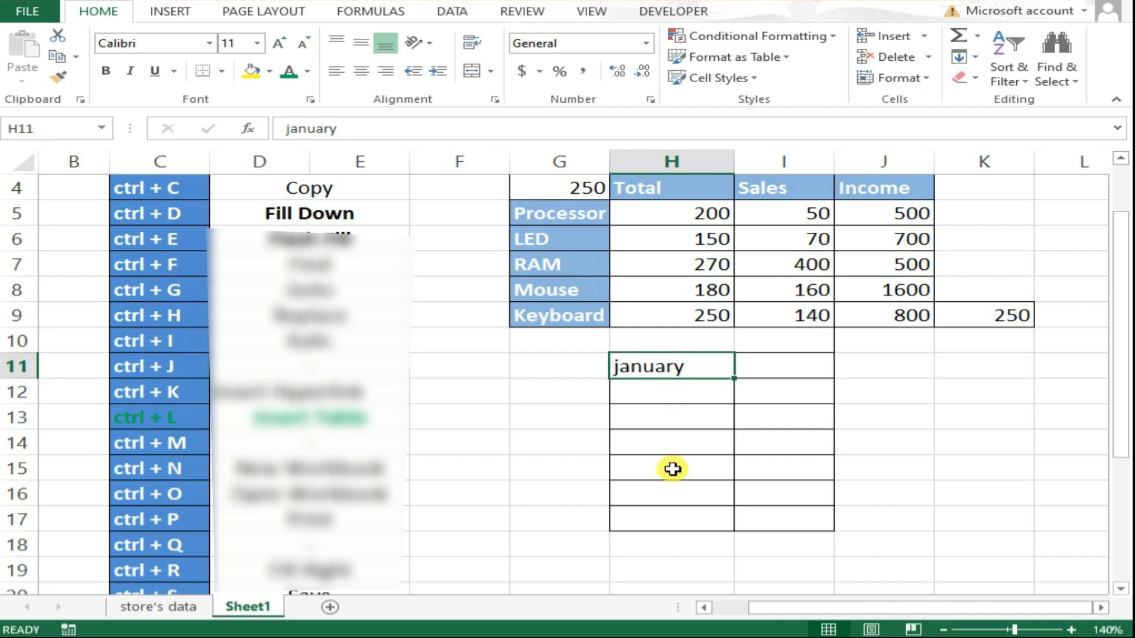
Fill january down through H11:H17 with Fill Down.
left_click_drag(666, 520, 675, 370)
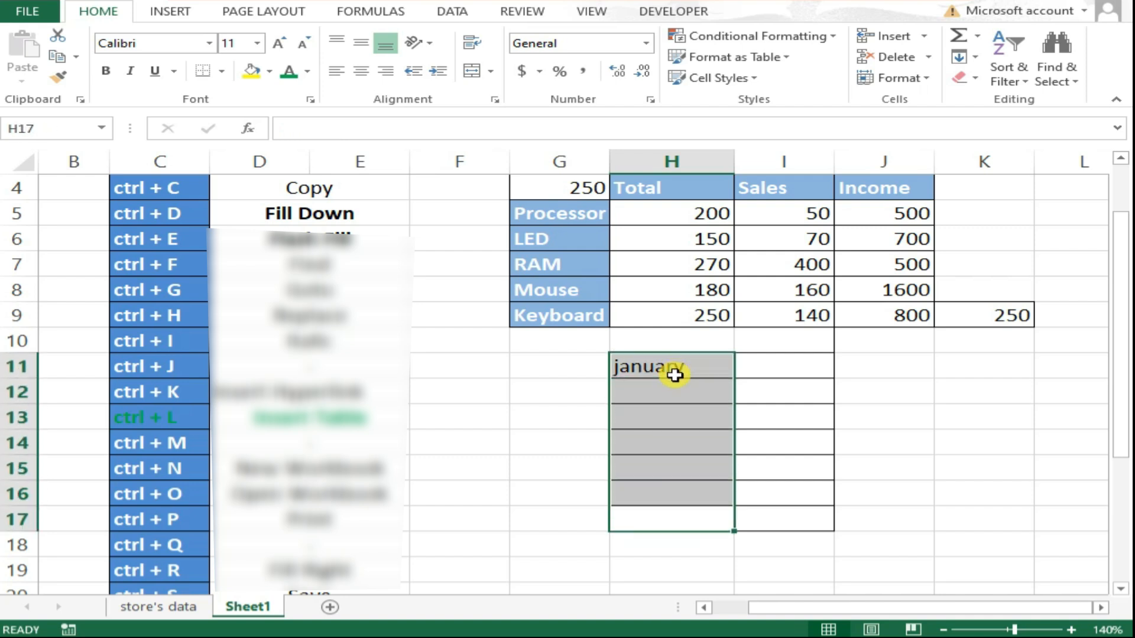
key("ctrl+d")
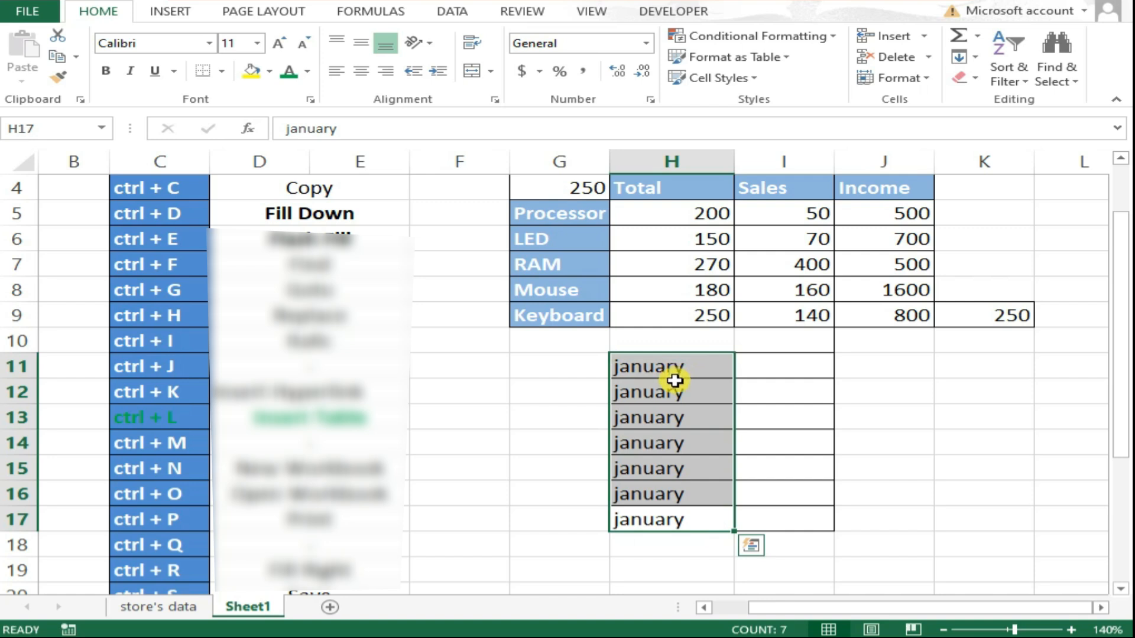
Fill the january column across into I11:I17 with Fill Right.
left_click_drag(763, 365, 759, 512)
left_click_drag(680, 369, 748, 514)
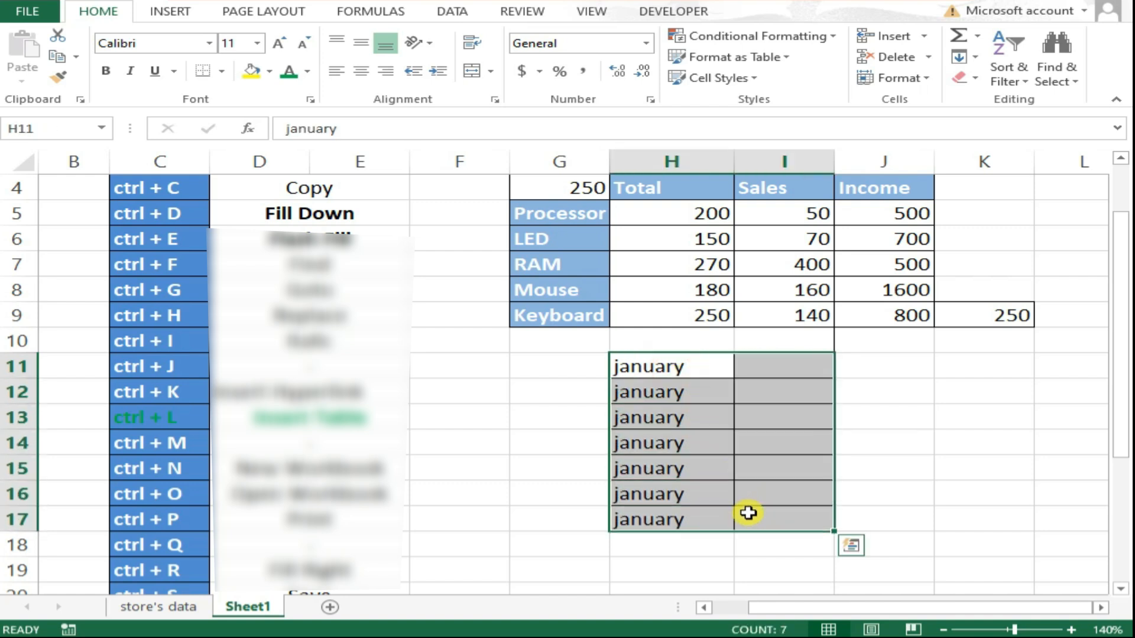
key("ctrl+r")
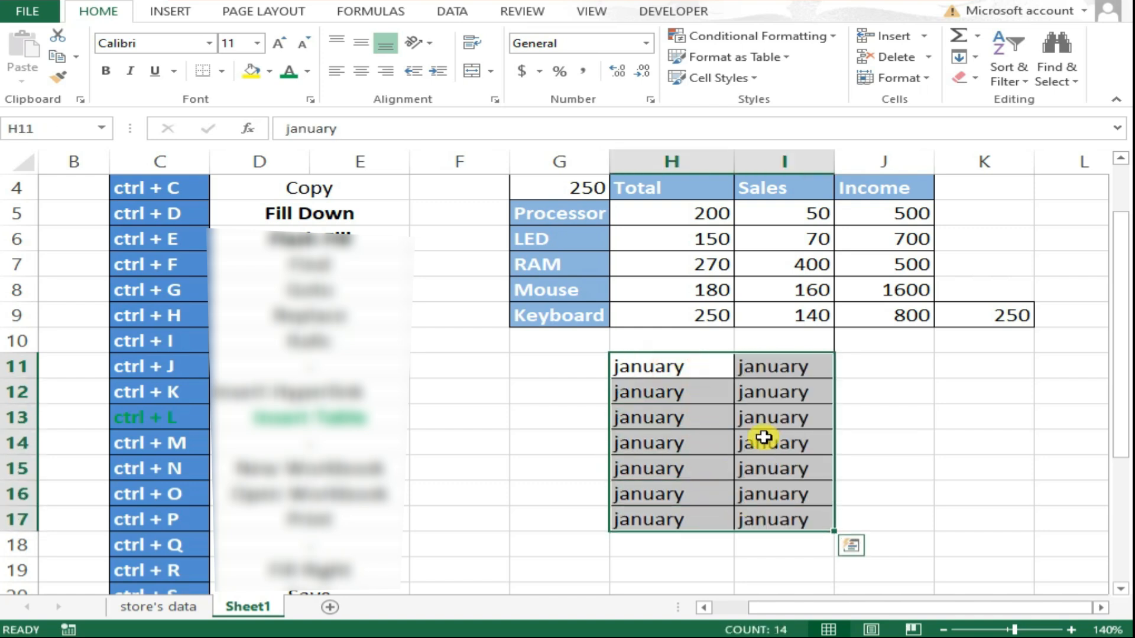
Clear the filled january copies from H12:H17 and I11:I17.
left_click_drag(696, 390, 679, 494)
left_click_drag(762, 383, 754, 508)
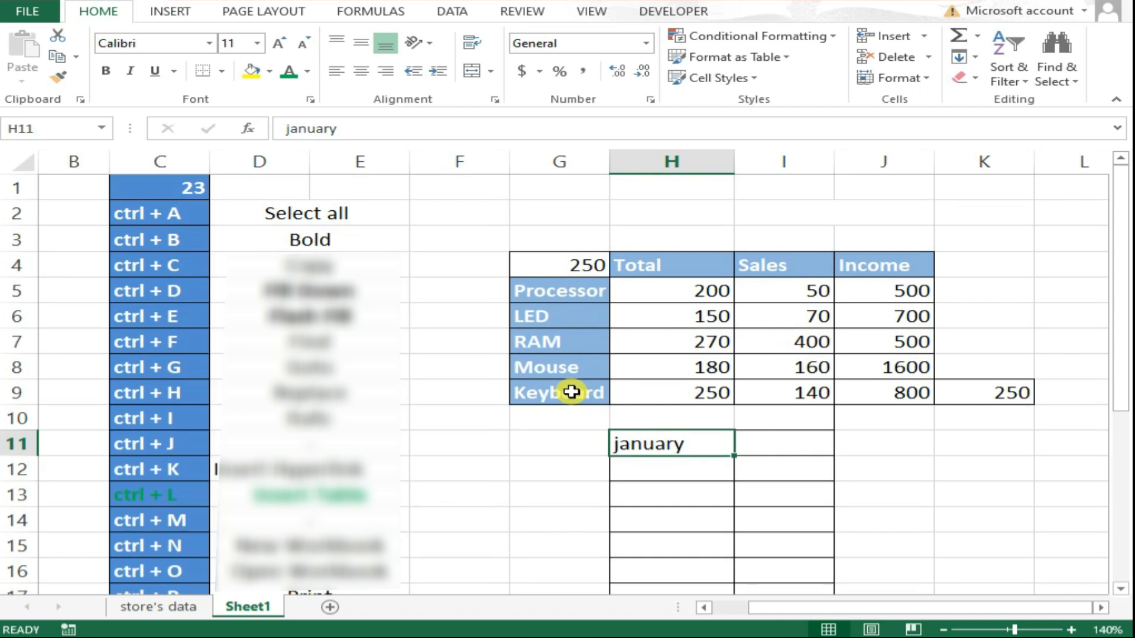
Autofill the month names from january down to july in H11:H17.
scroll(571, 392, "down", 1)
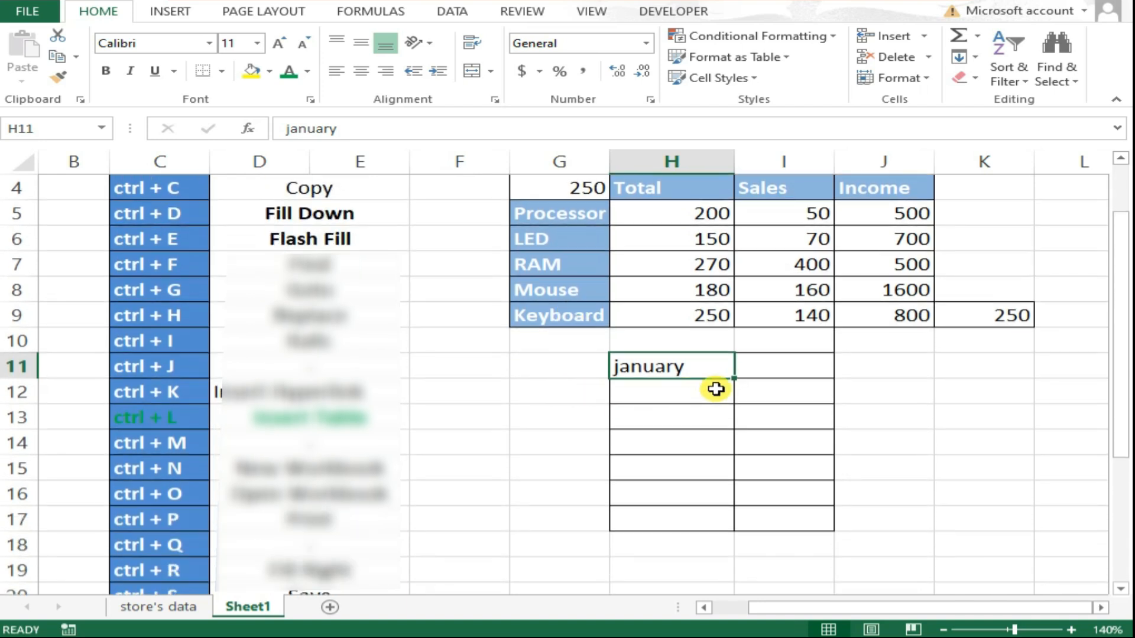
left_click_drag(732, 383, 724, 520)
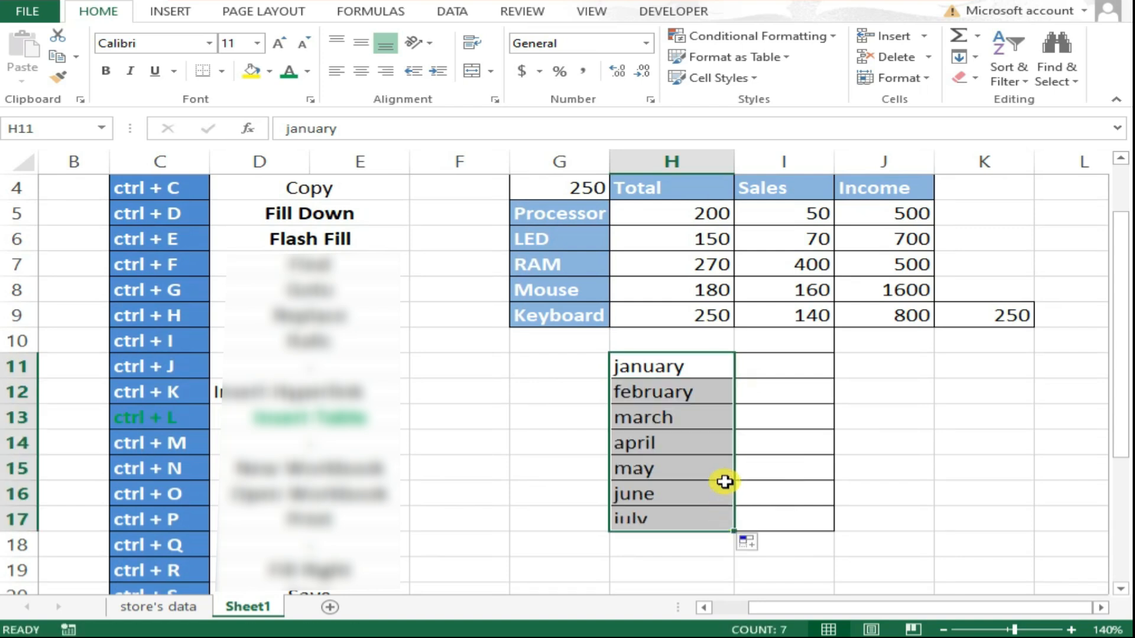
Enter ary in I11 as an example of the month endings.
left_click(673, 393)
left_click(777, 368)
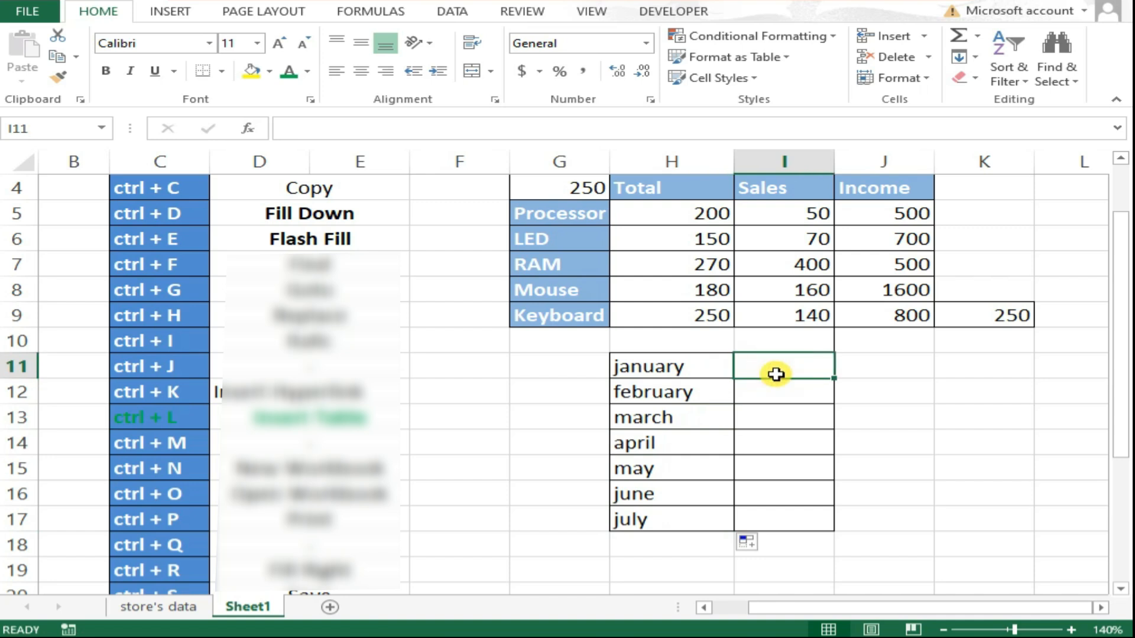
left_click(663, 370)
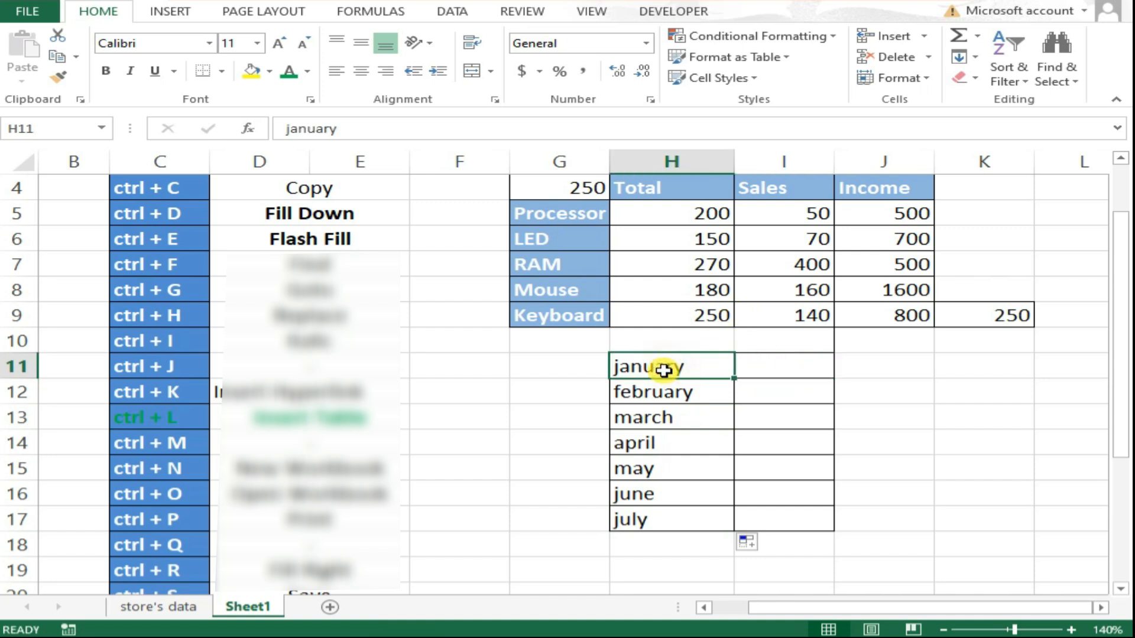
double_click(663, 369)
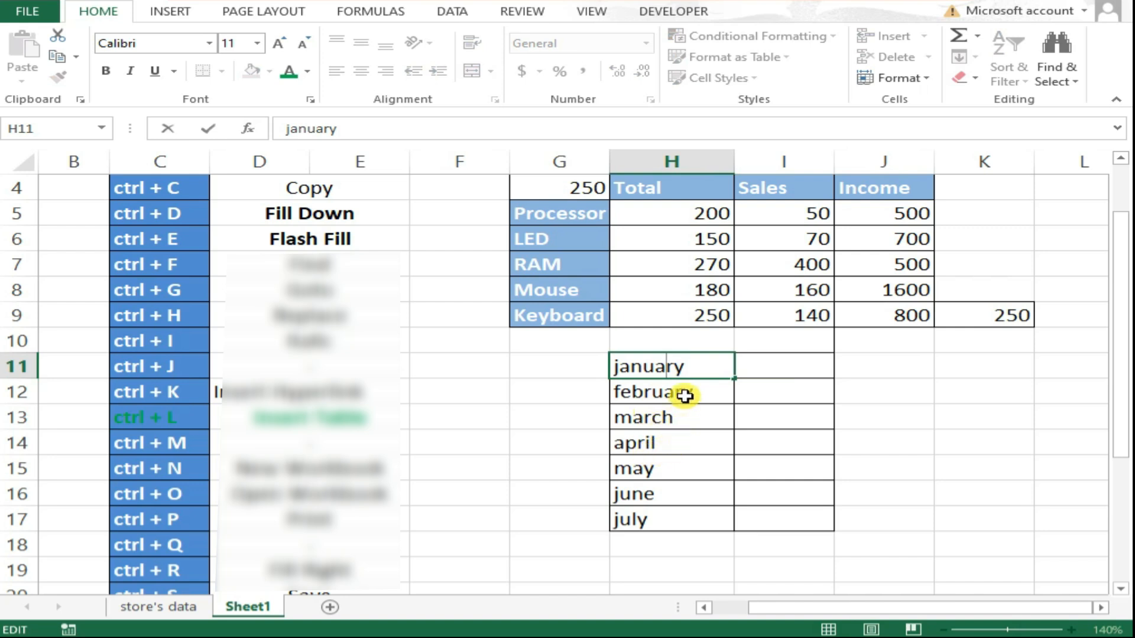
key("Escape")
left_click(766, 369)
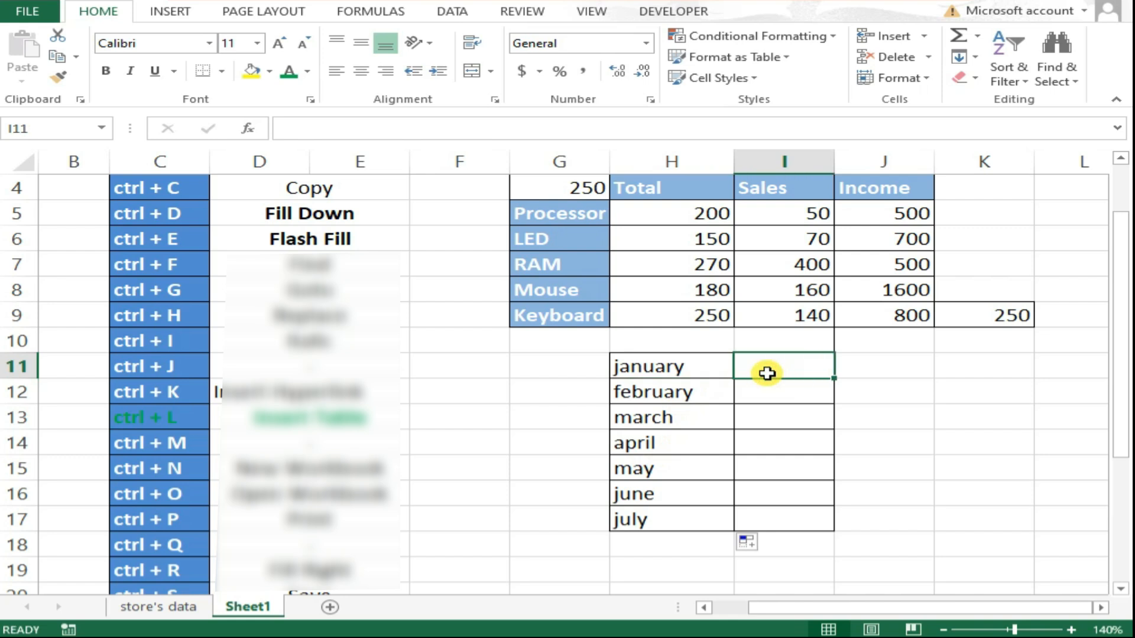
type("ary")
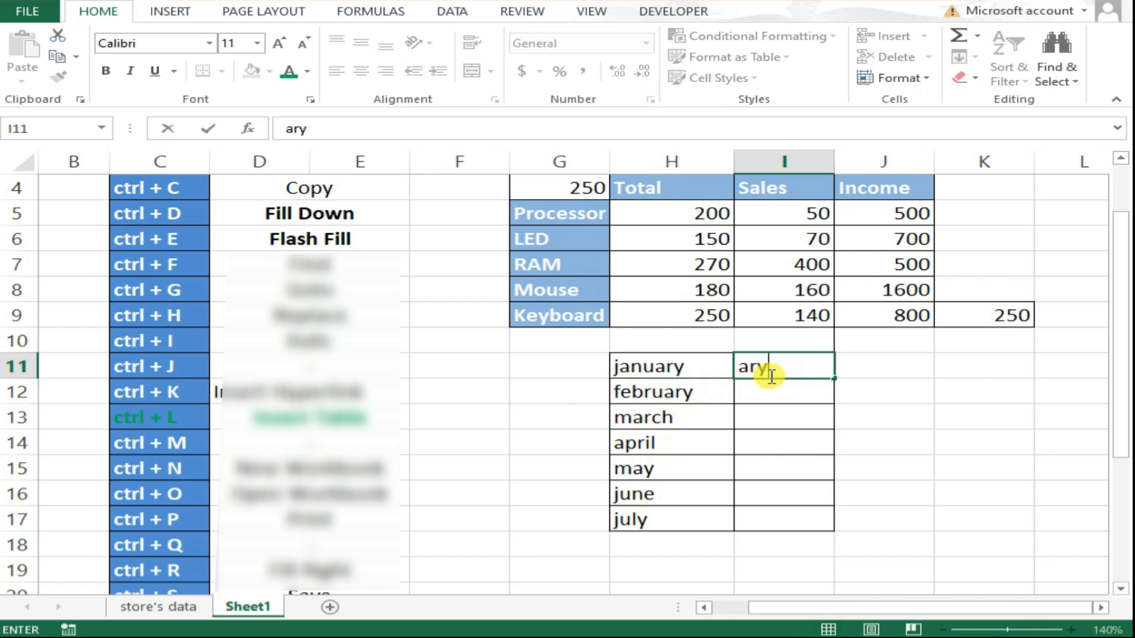
key("Return")
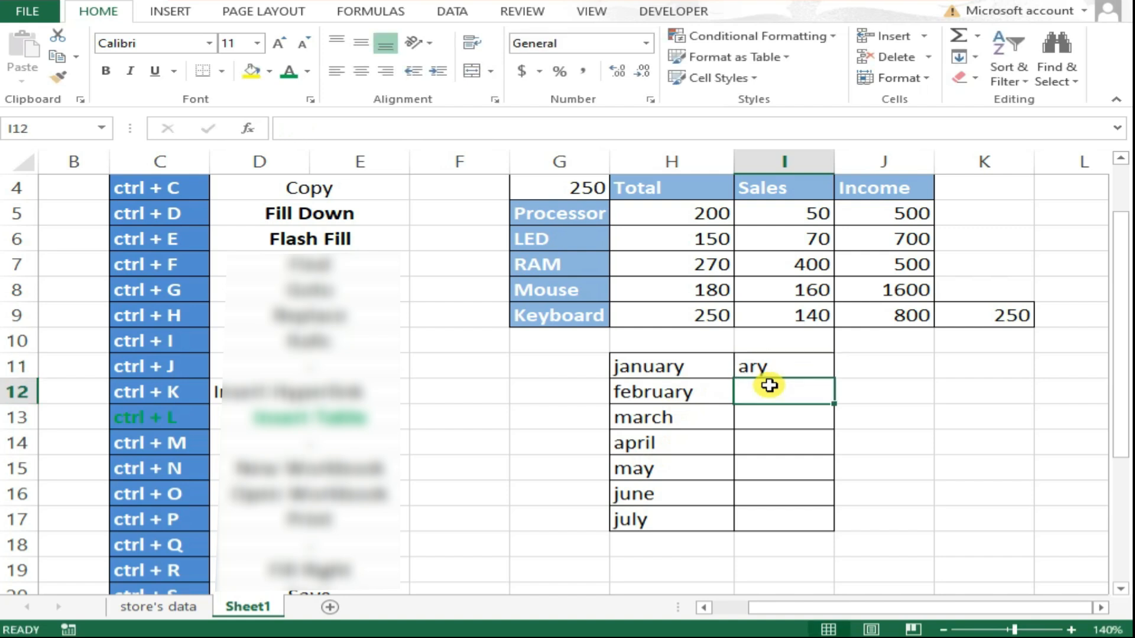
Flash Fill the endings into column I, retype I12 as ary, and select both month columns.
key("ctrl+e")
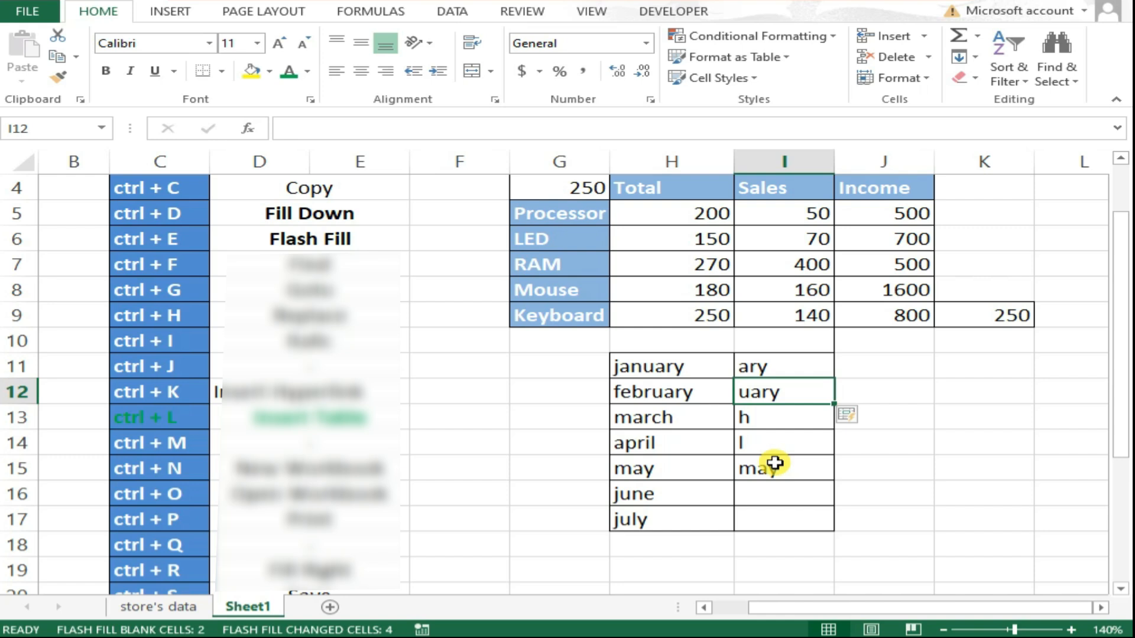
type("ary")
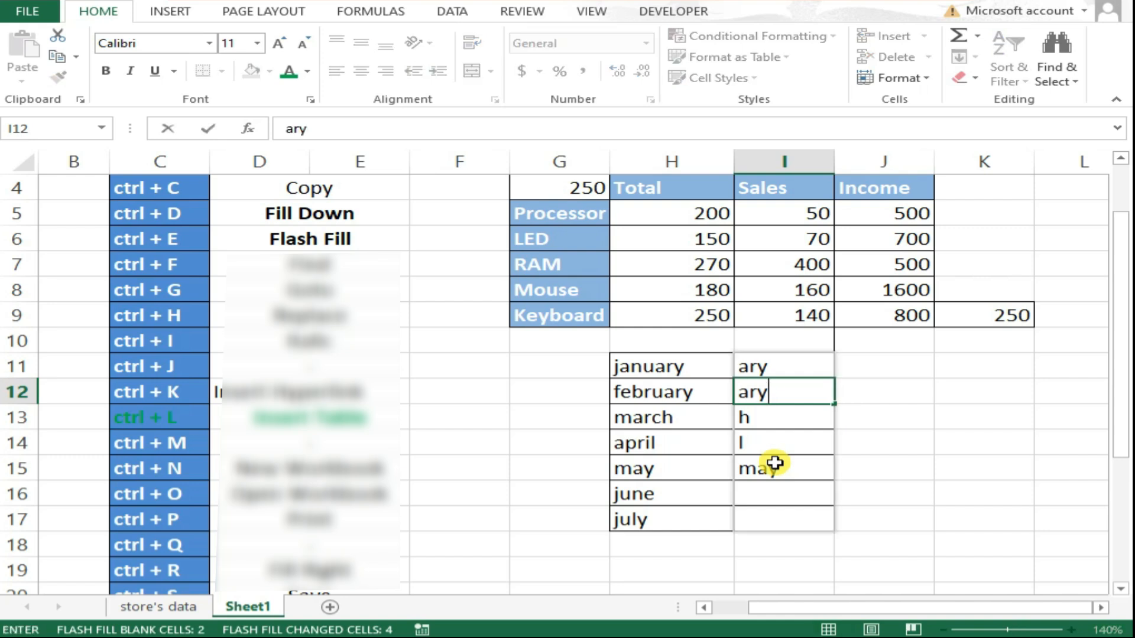
left_click(784, 419)
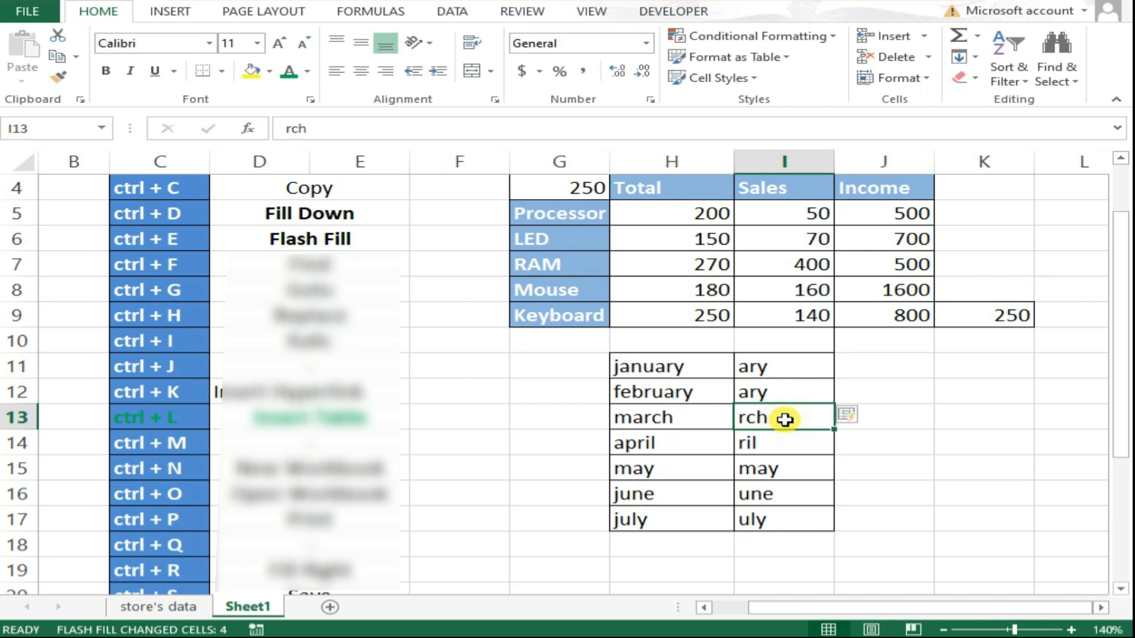
left_click_drag(662, 367, 660, 518)
left_click_drag(800, 372, 765, 519)
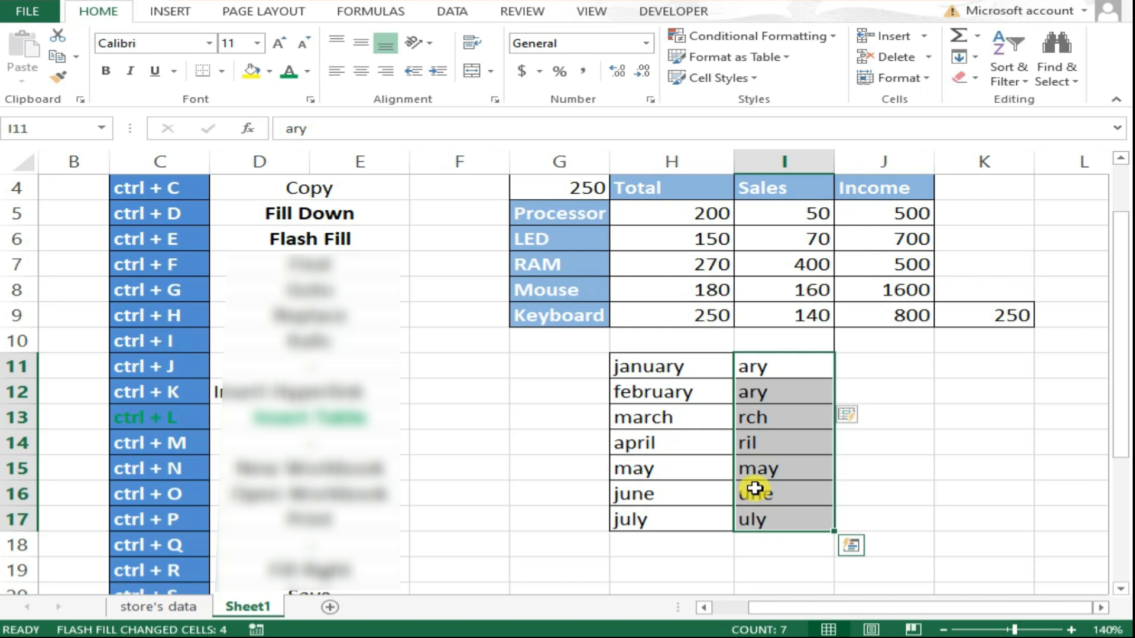
Search the sheet for LED with Find.
left_click(571, 382)
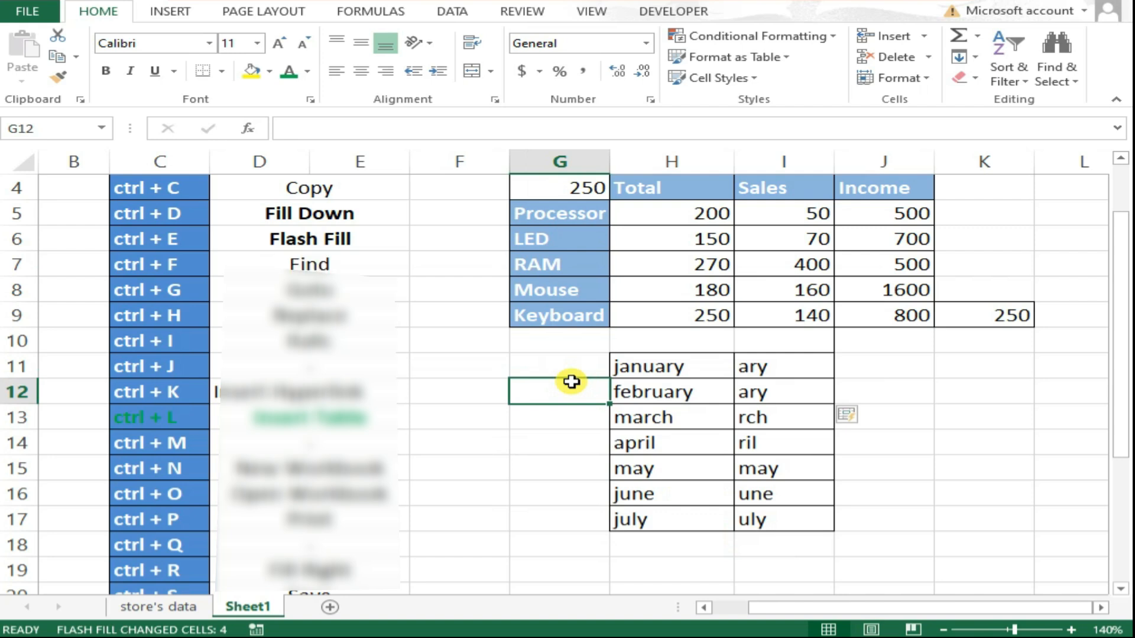
key("ctrl+f")
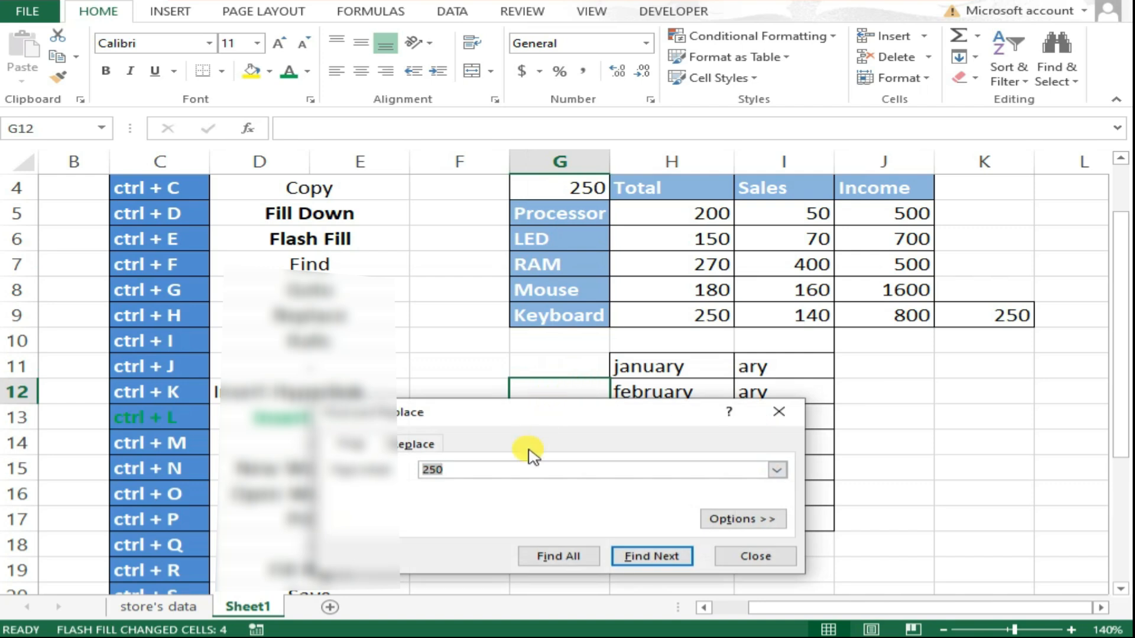
type("LED")
left_click(659, 555)
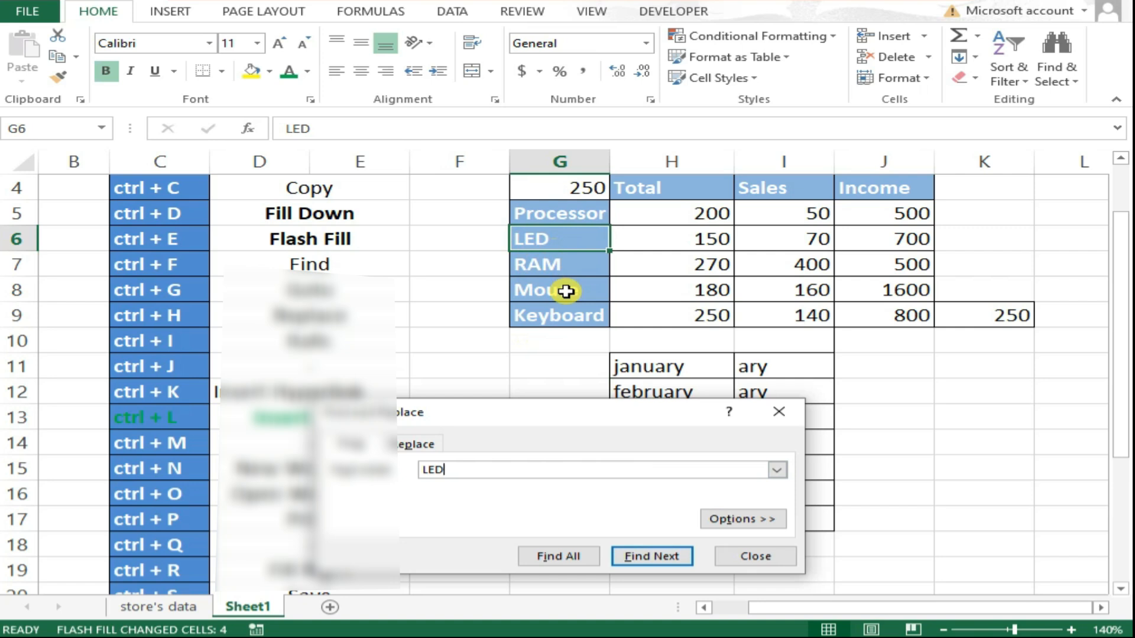
Search for 250, stepping through and listing all matching cells, then close the Find dialog.
key("BackSpace")
key("BackSpace")
key("BackSpace")
key("BackSpace")
key("BackSpace")
key("BackSpace")
type("250")
left_click(650, 552)
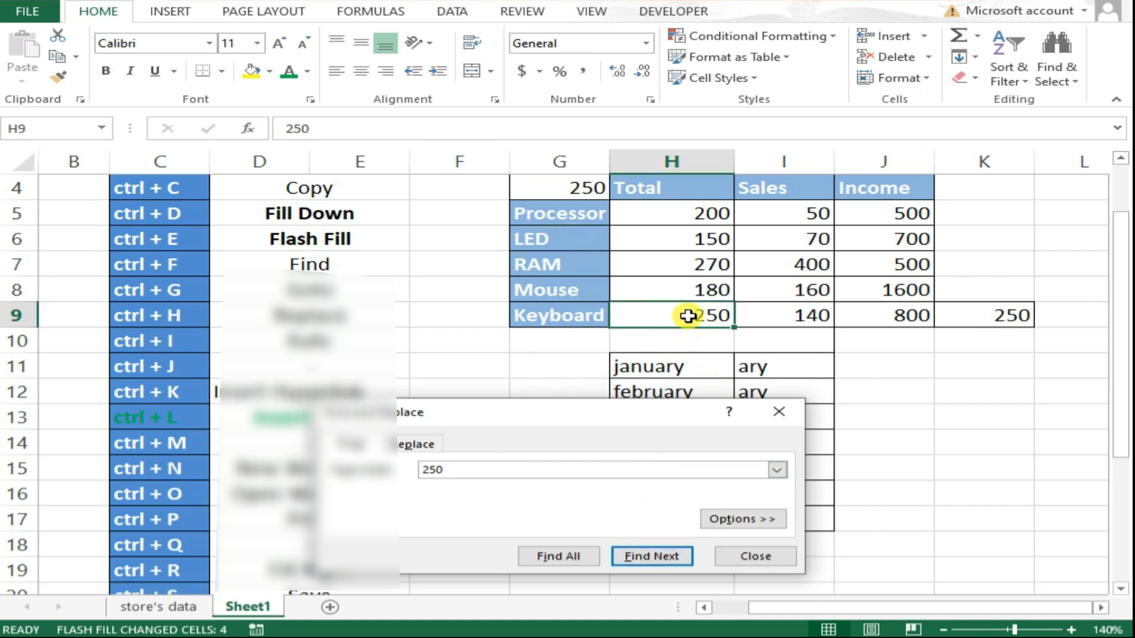
left_click(660, 559)
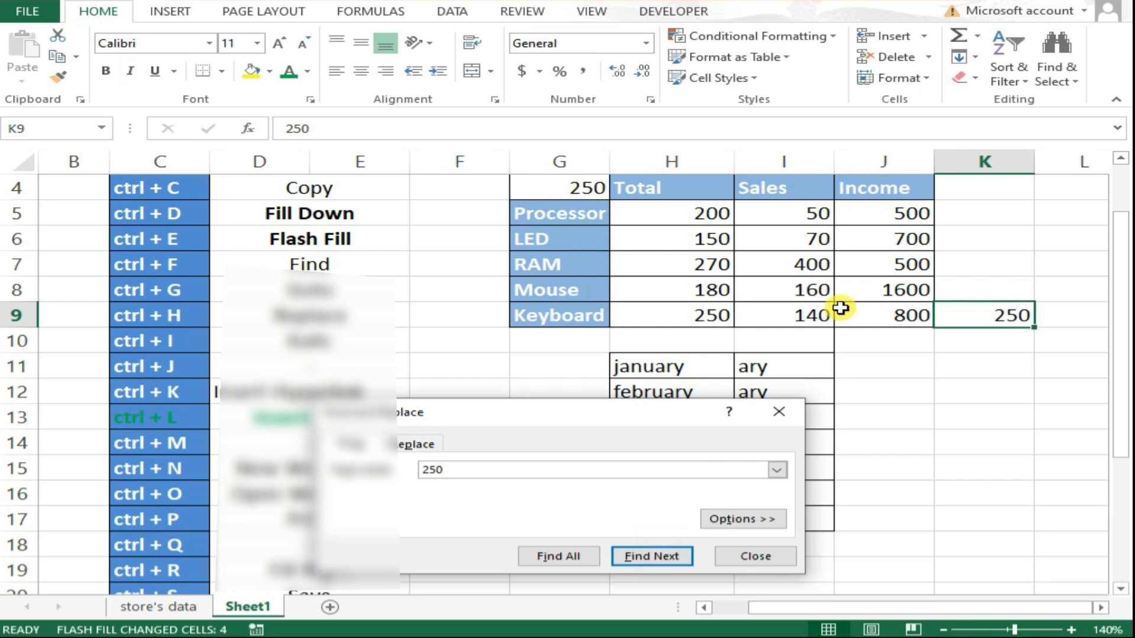
left_click(589, 553)
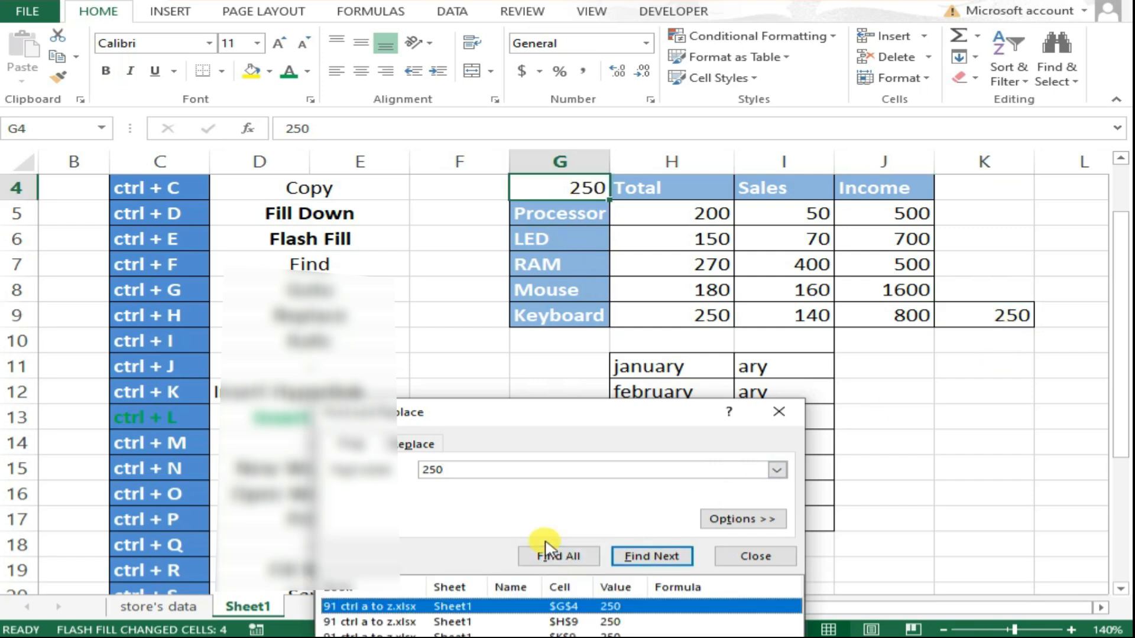
left_click_drag(603, 415, 648, 302)
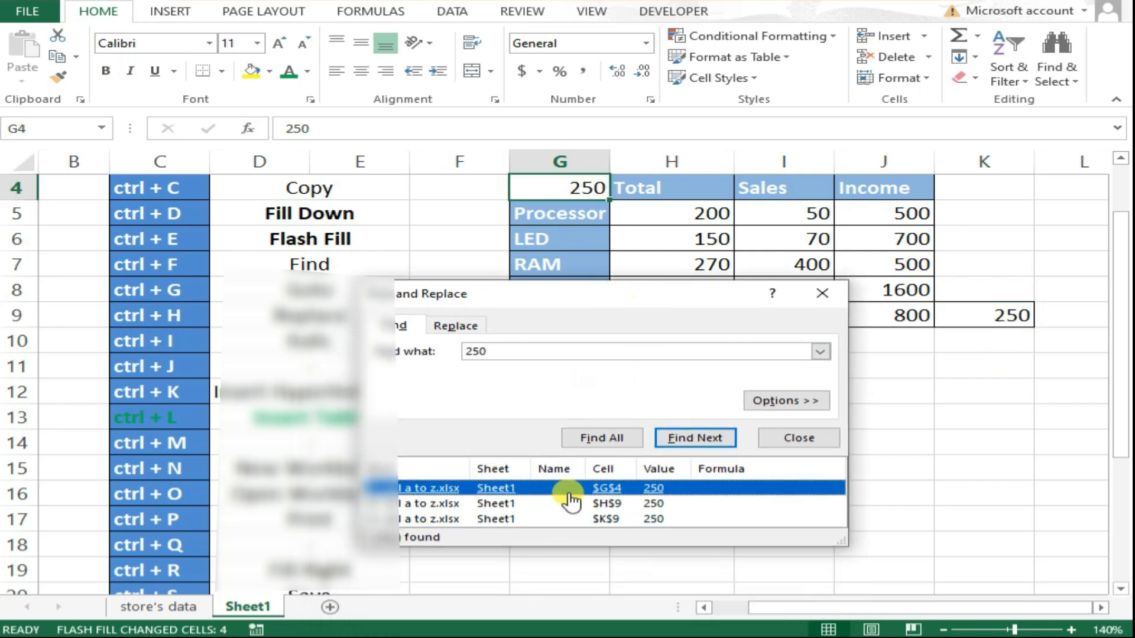
left_click(614, 504)
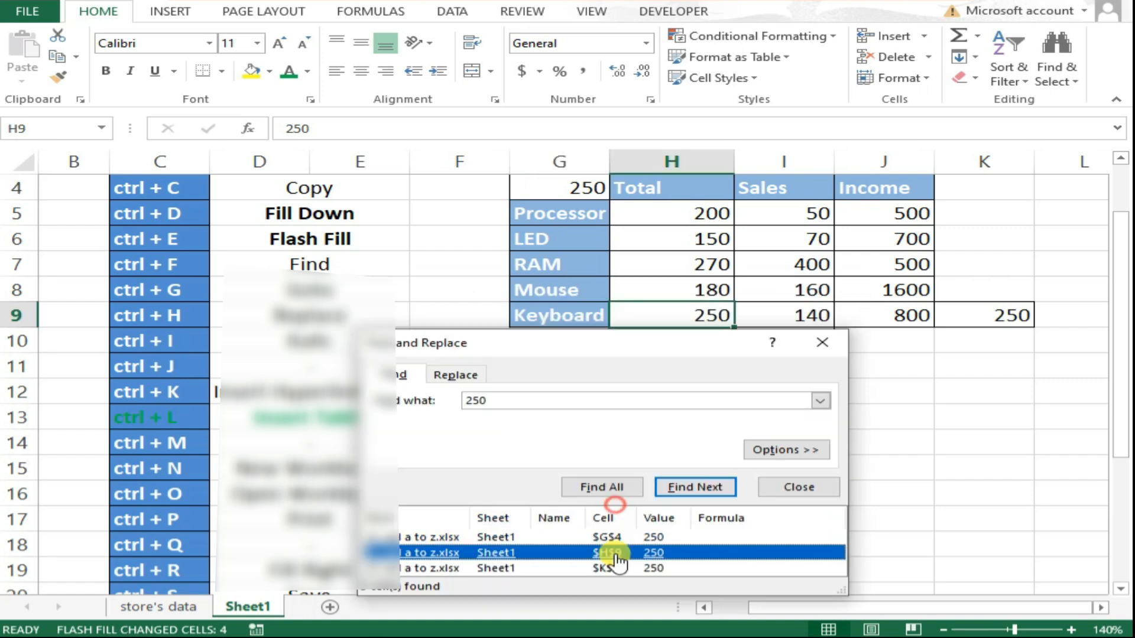
left_click(776, 488)
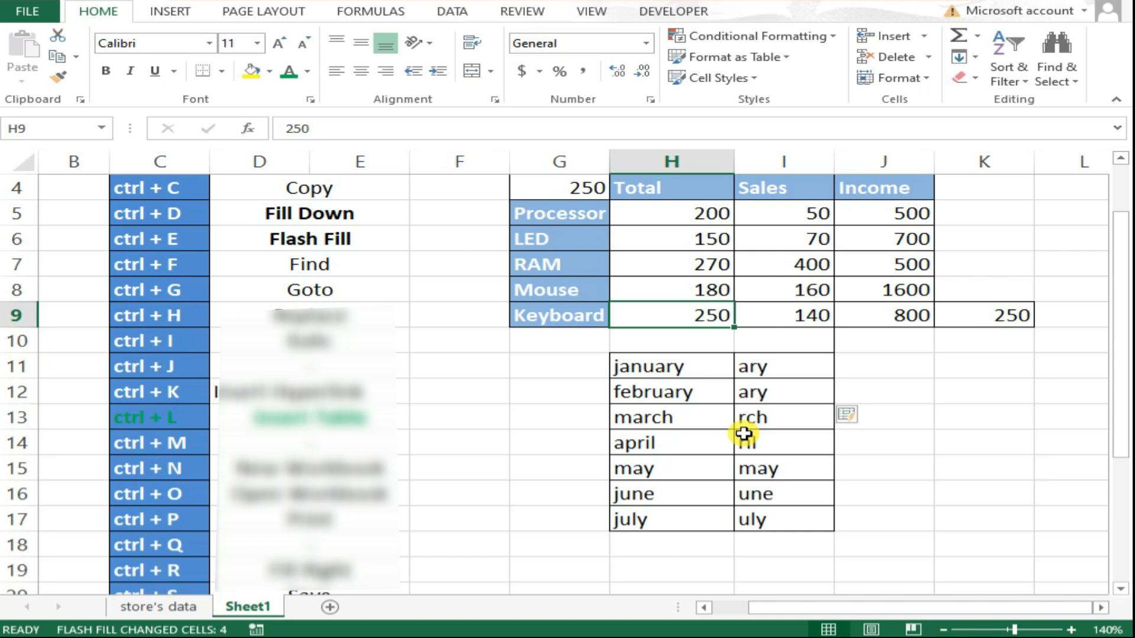
Jump to cell K9 with Go To.
key("ctrl+g")
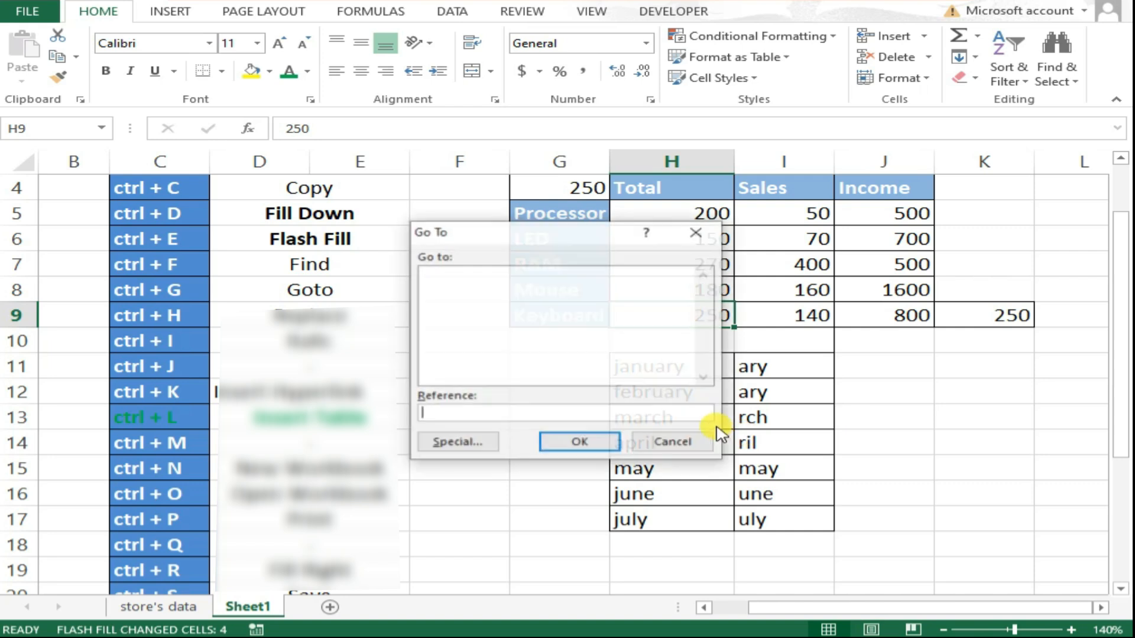
left_click_drag(541, 245, 472, 216)
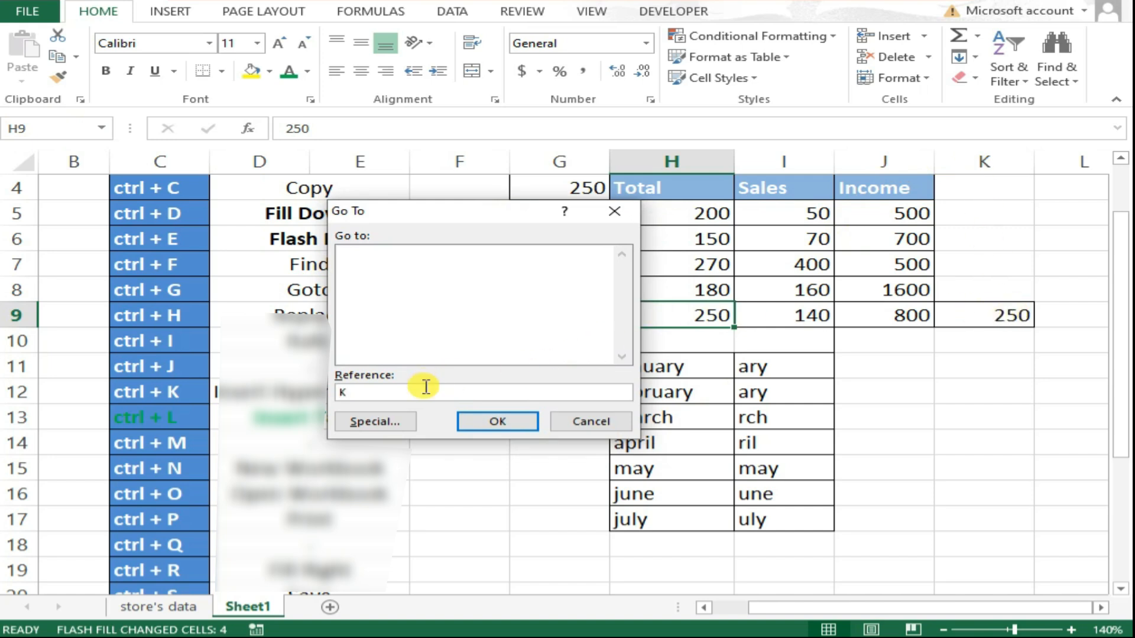
left_click(495, 421)
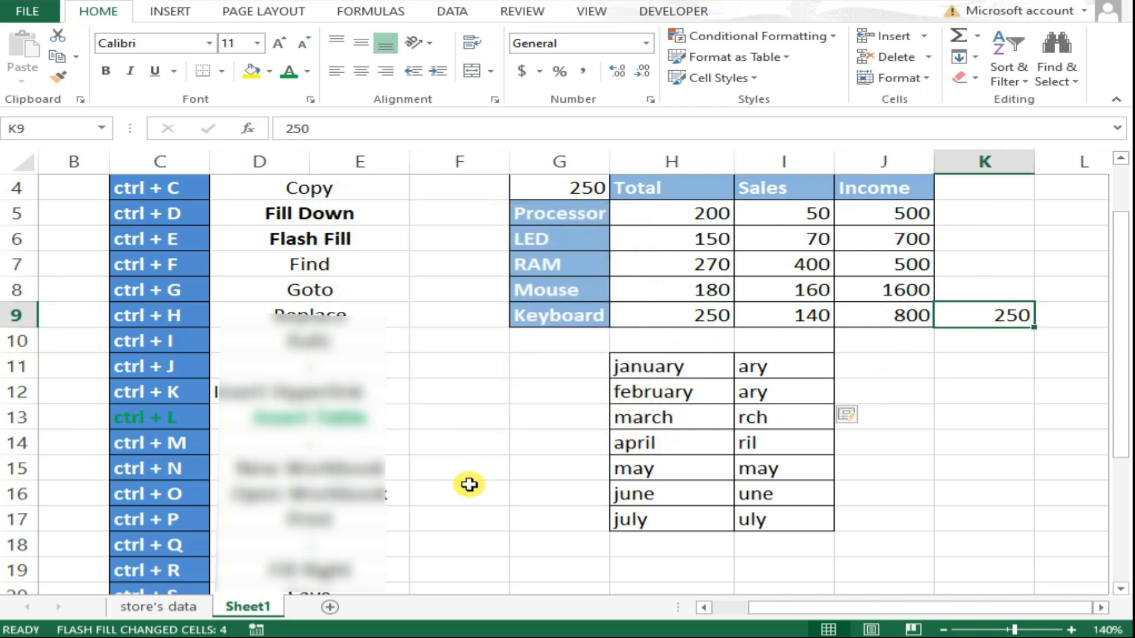
Select H11:I17 and name the range KHAN.
left_click(655, 371)
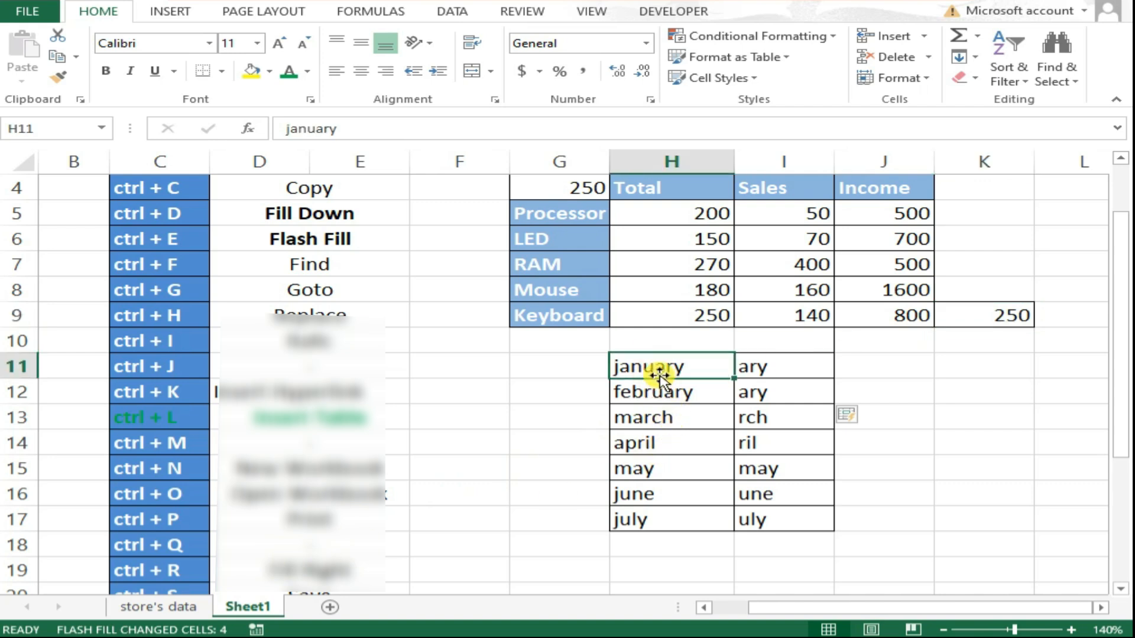
left_click_drag(658, 367, 773, 508)
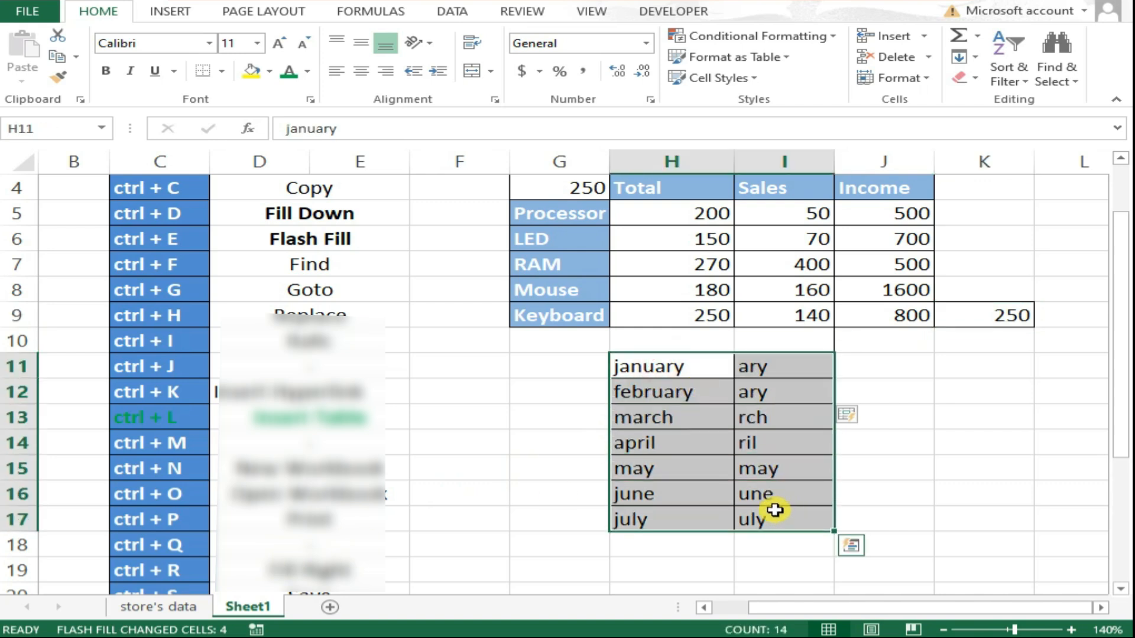
left_click(53, 129)
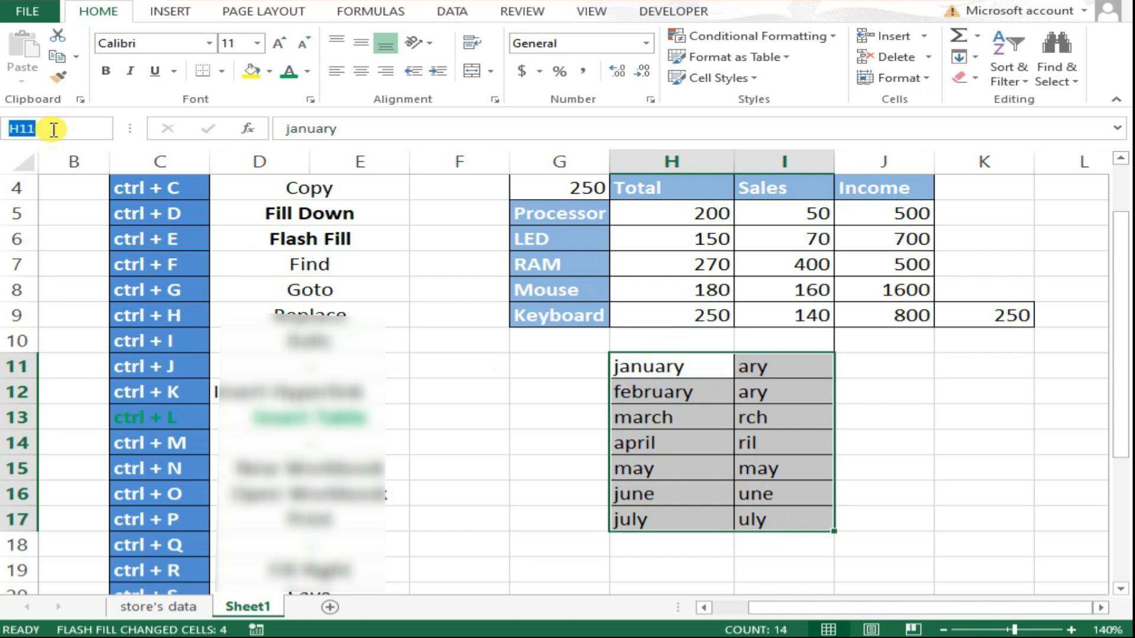
type("KHAN")
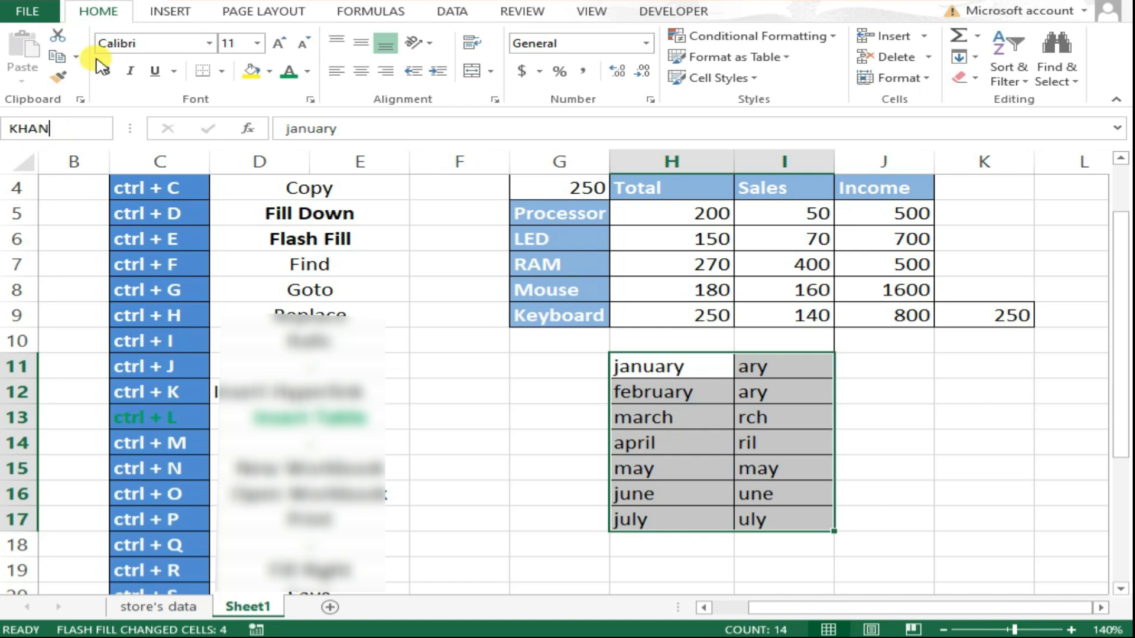
Add two new sheets, then from Sheet3 use Go To with the name khan to jump to the named range.
left_click(329, 607)
left_click(401, 607)
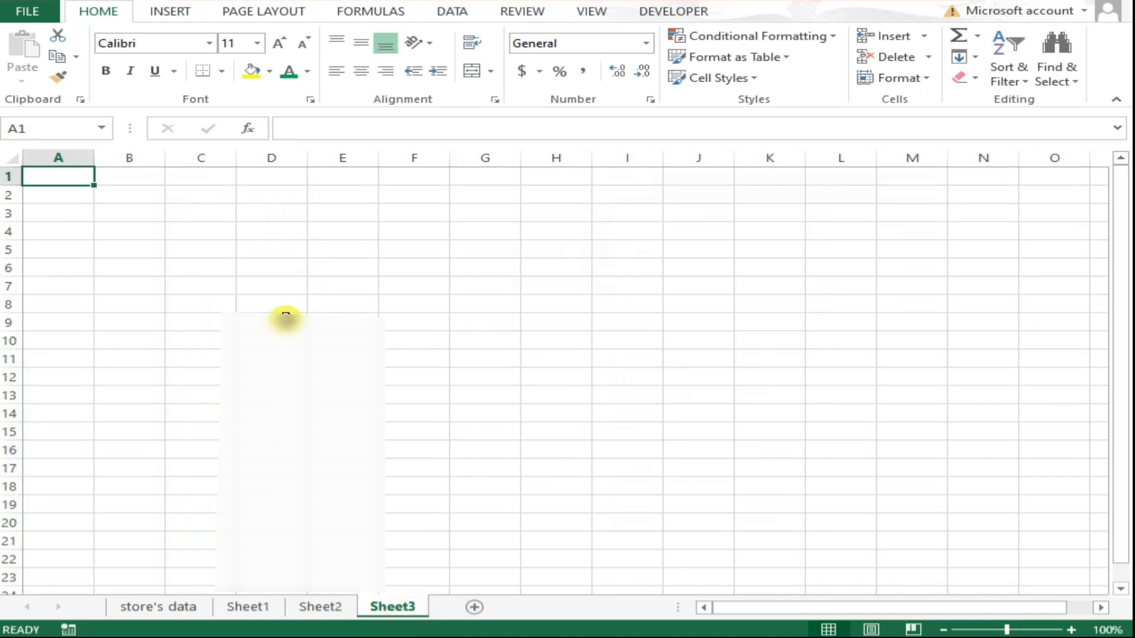
left_click(286, 319)
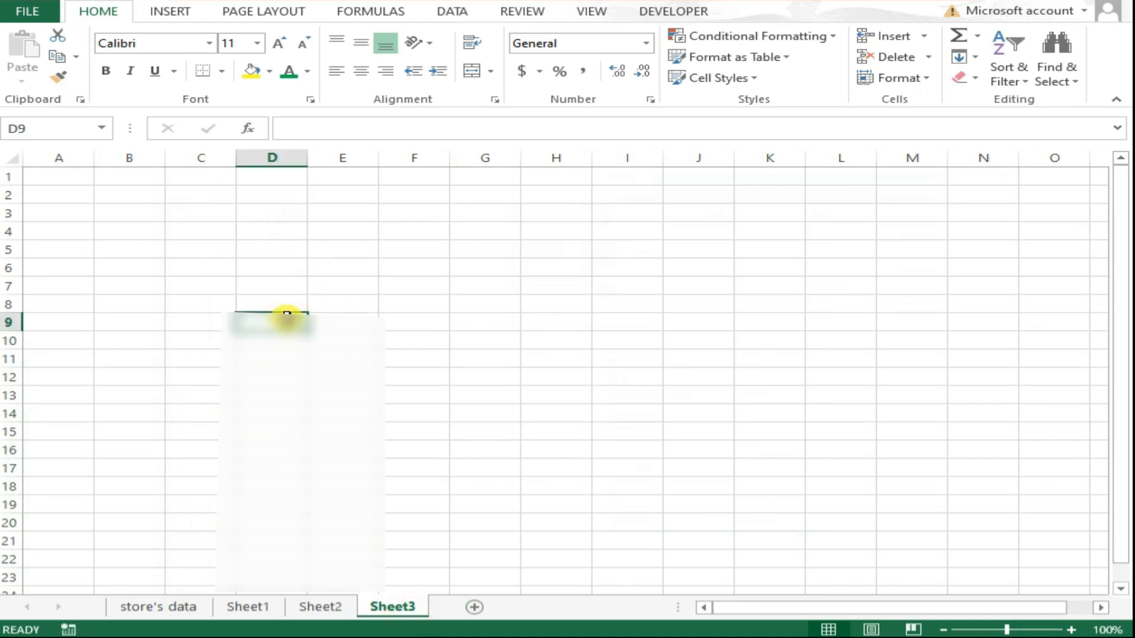
key("ctrl+g")
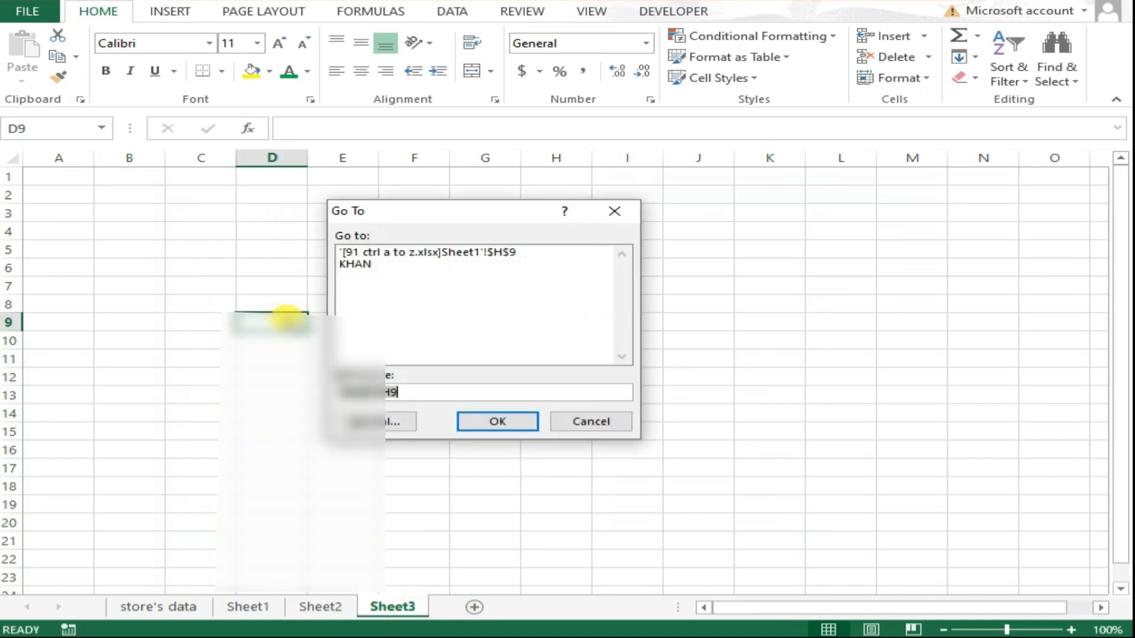
type("khan")
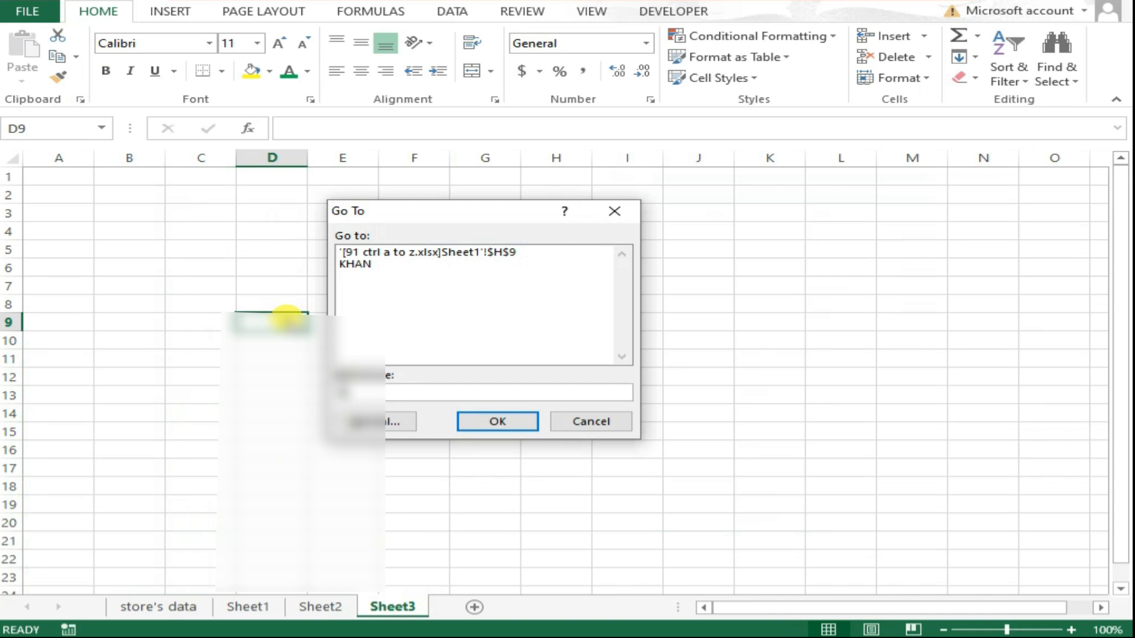
left_click(509, 426)
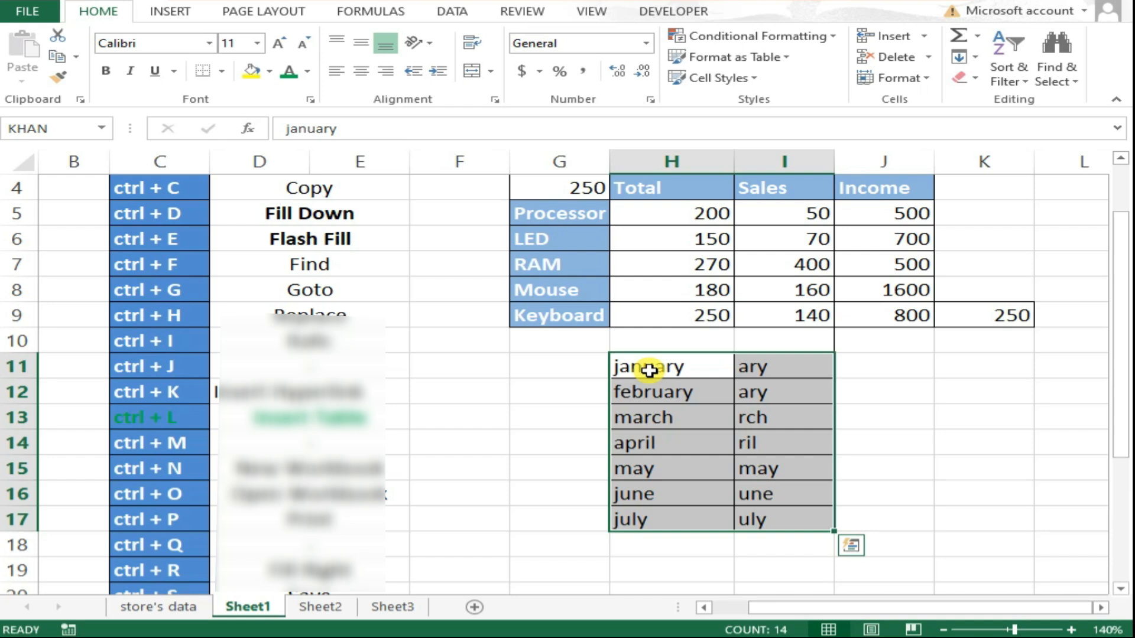
Replace every occurrence of 250 with KHAN using Find and Replace.
left_click(544, 374)
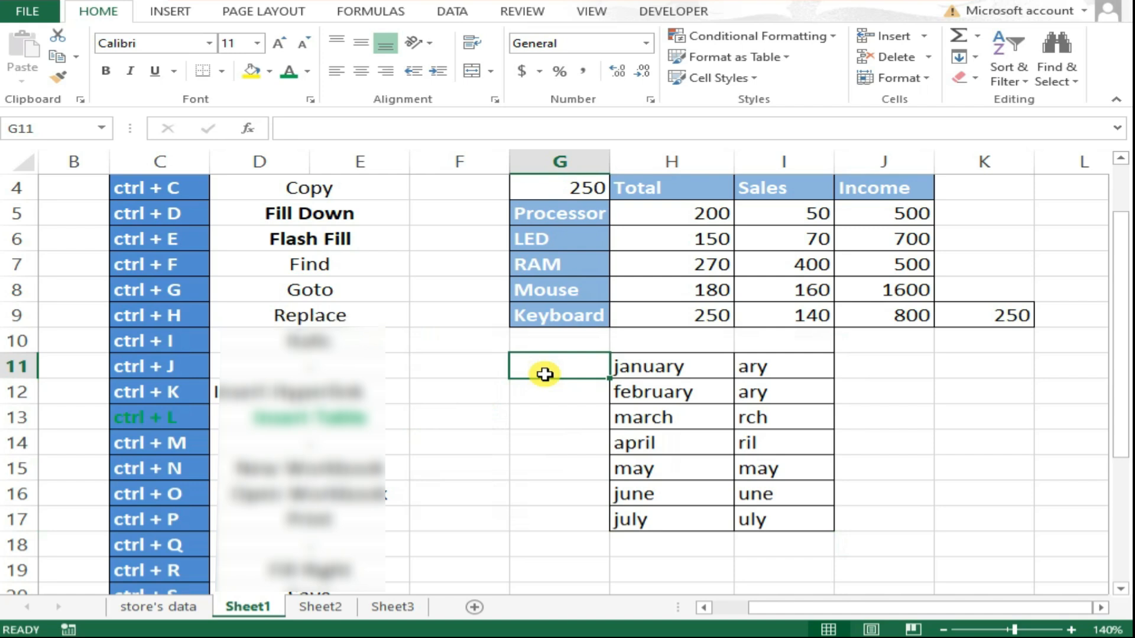
key("ctrl+h")
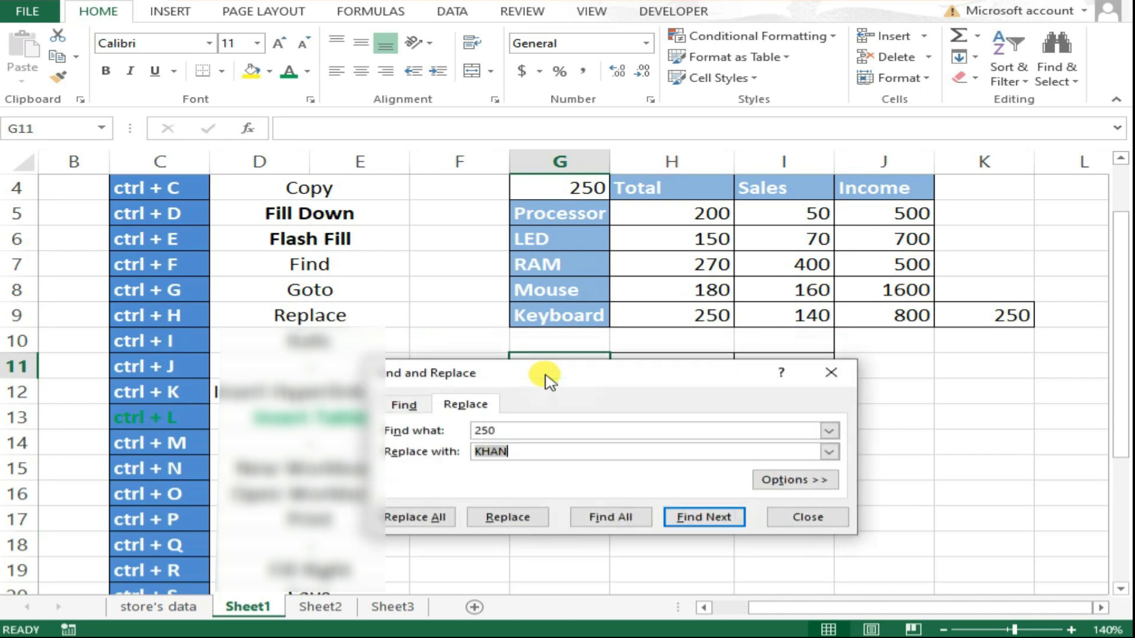
left_click_drag(534, 379, 455, 387)
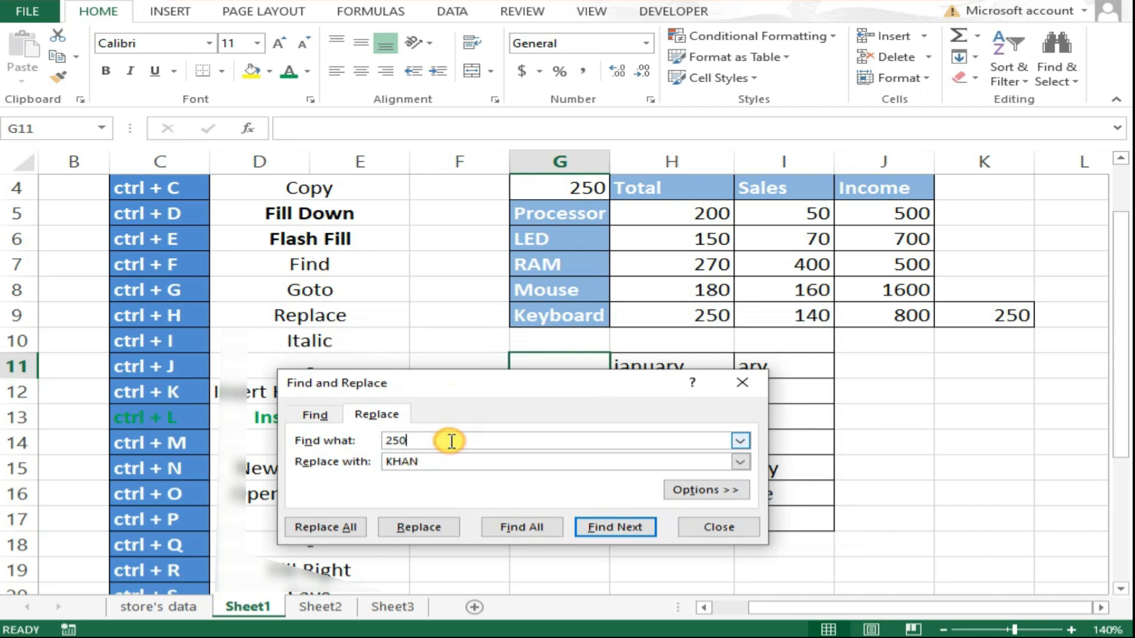
left_click_drag(456, 440, 354, 440)
left_click_drag(436, 459, 362, 461)
left_click_drag(471, 384, 449, 364)
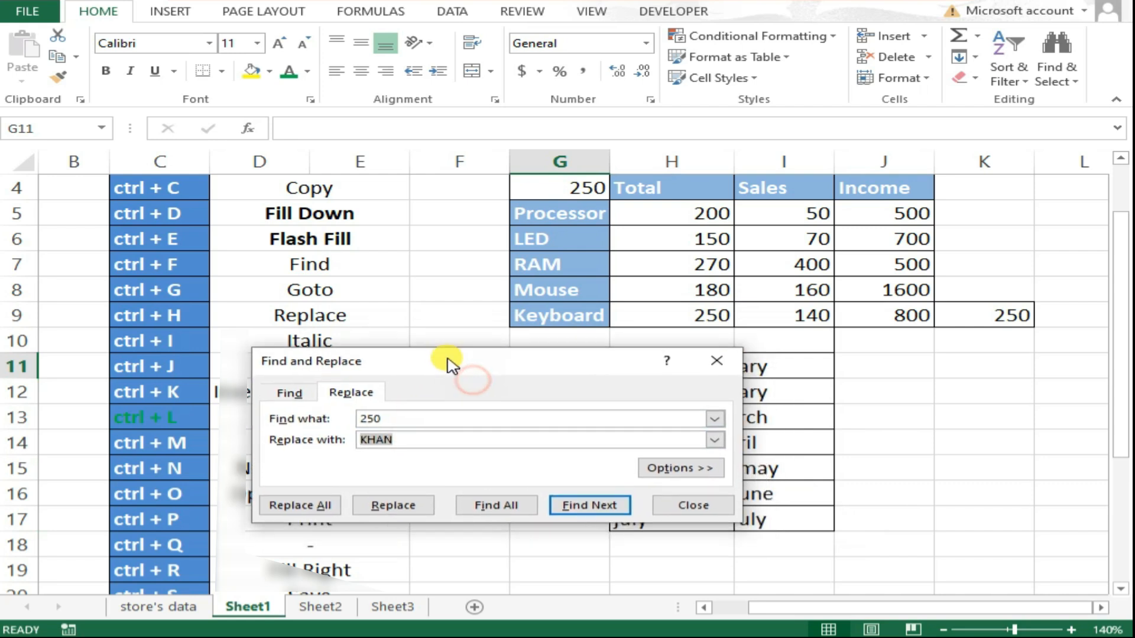
left_click(581, 505)
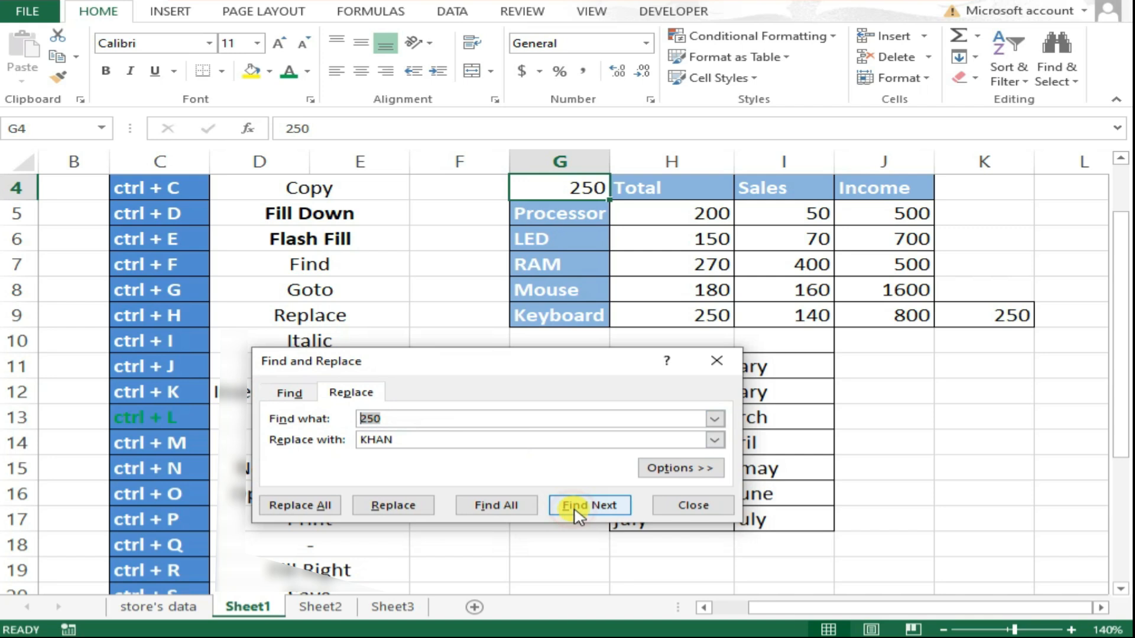
left_click(617, 505)
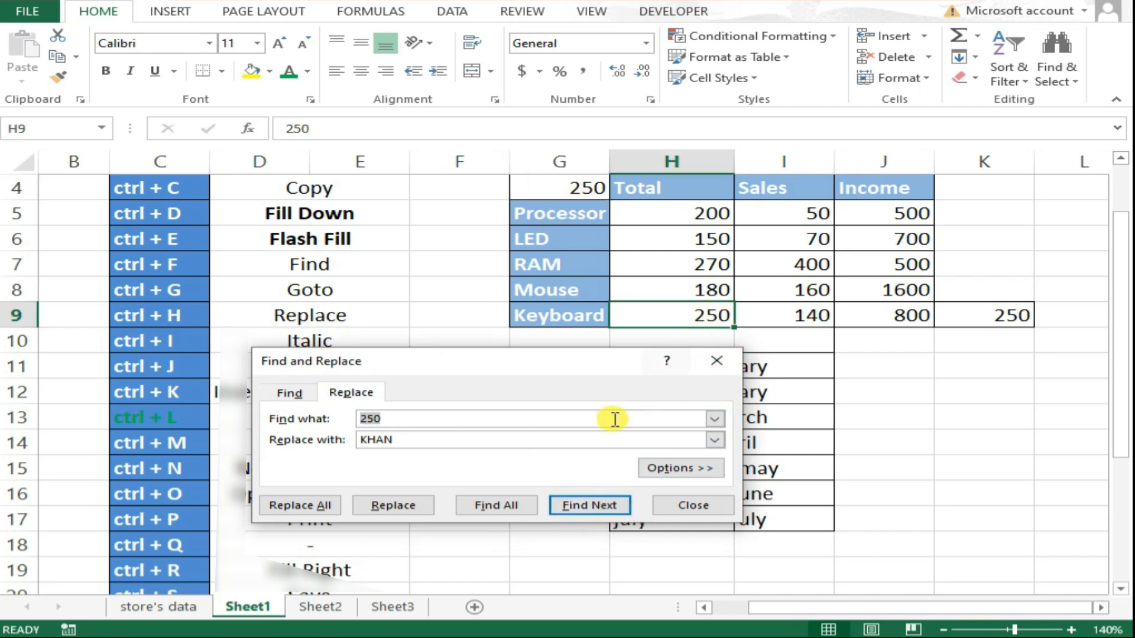
left_click(499, 504)
left_click_drag(501, 371, 496, 306)
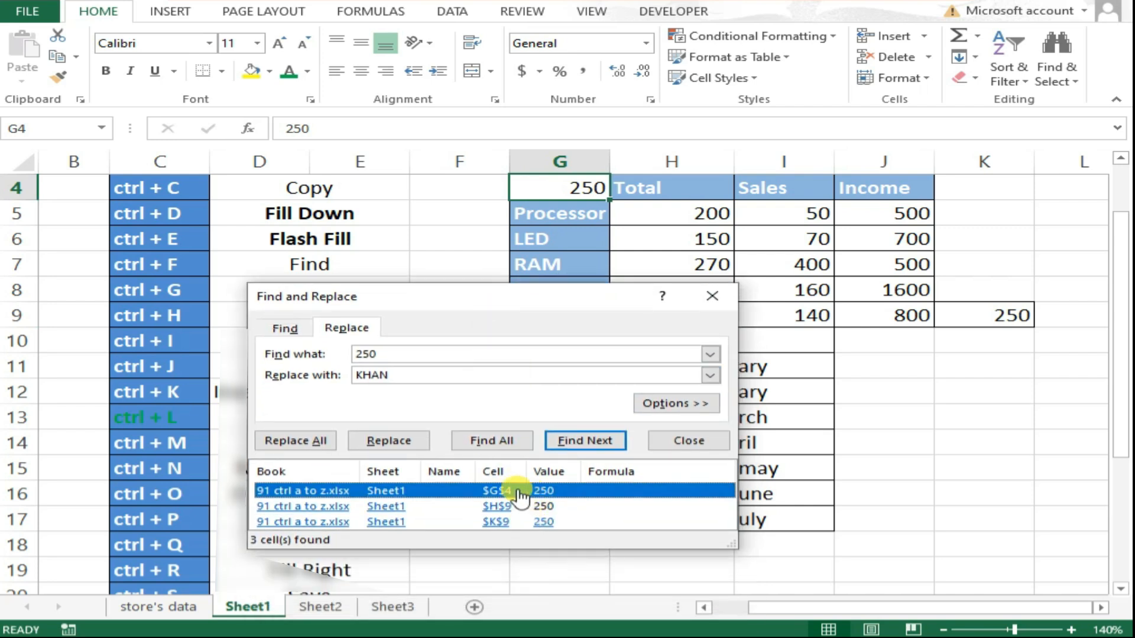
left_click(322, 441)
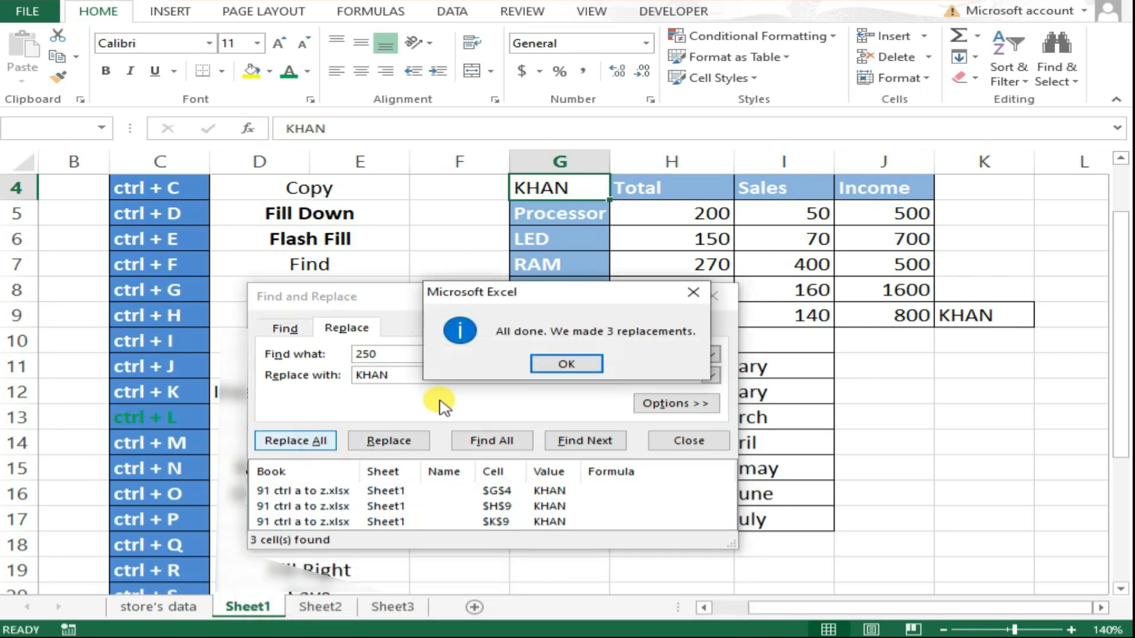
left_click(571, 364)
left_click(711, 296)
Italicize the KHAN entry in cell G4.
left_click(661, 315)
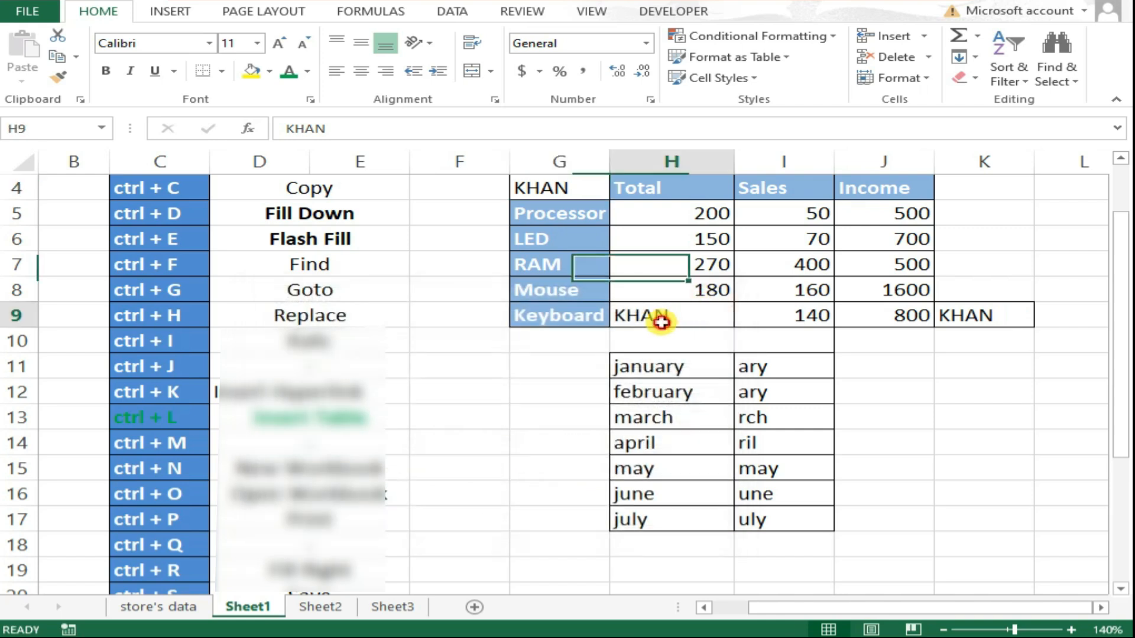
left_click(952, 314)
left_click(571, 197)
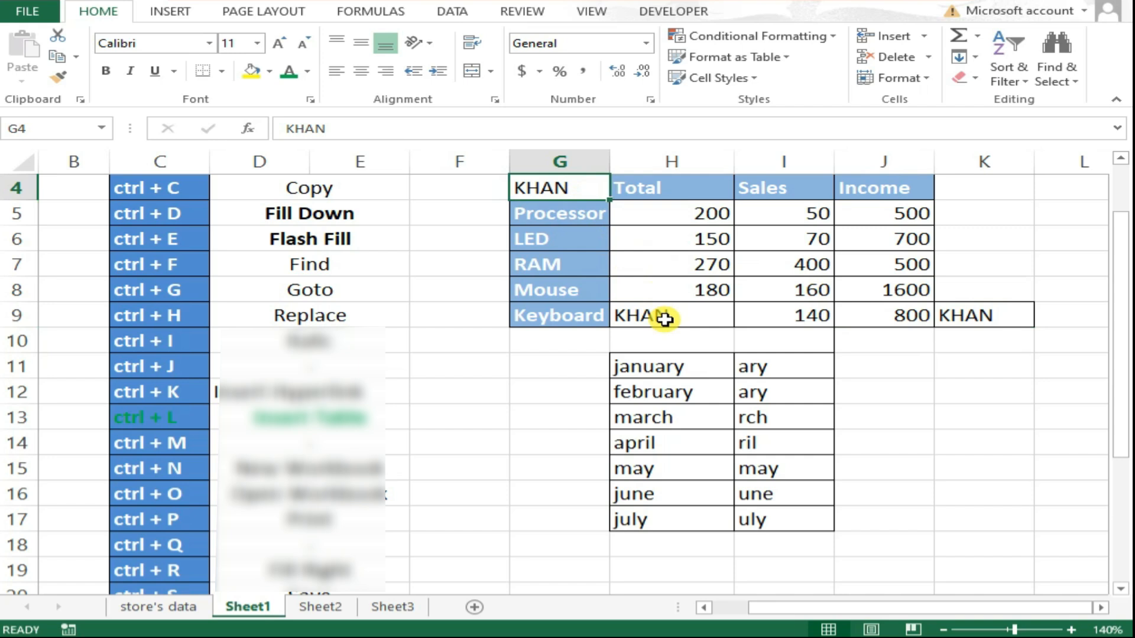
left_click(652, 362)
scroll(573, 231, "up", 1)
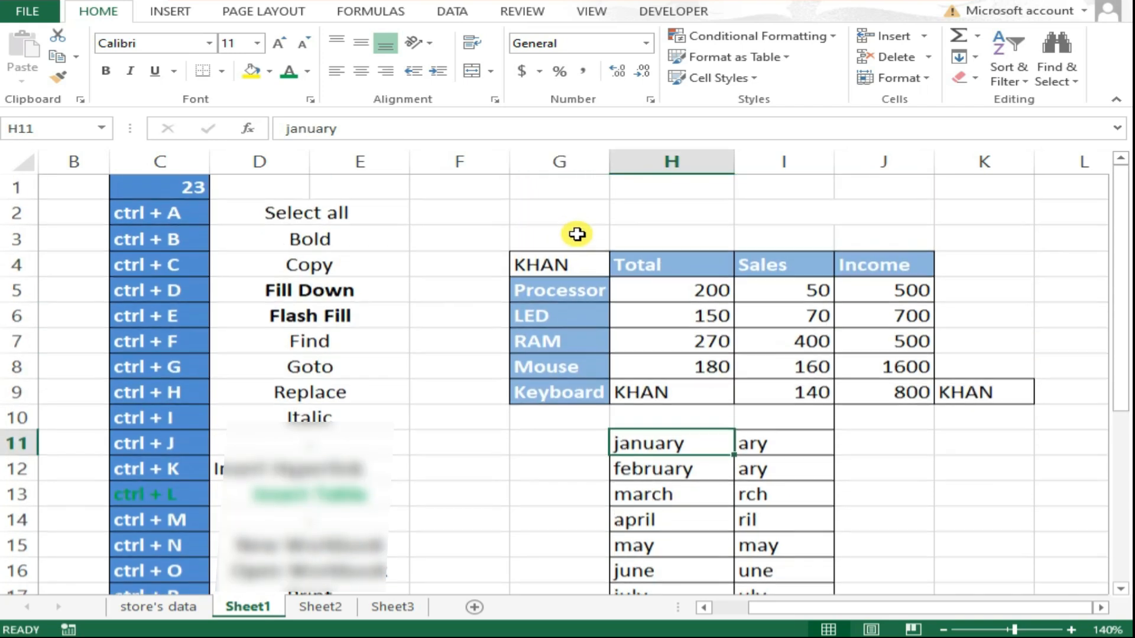
left_click(568, 264)
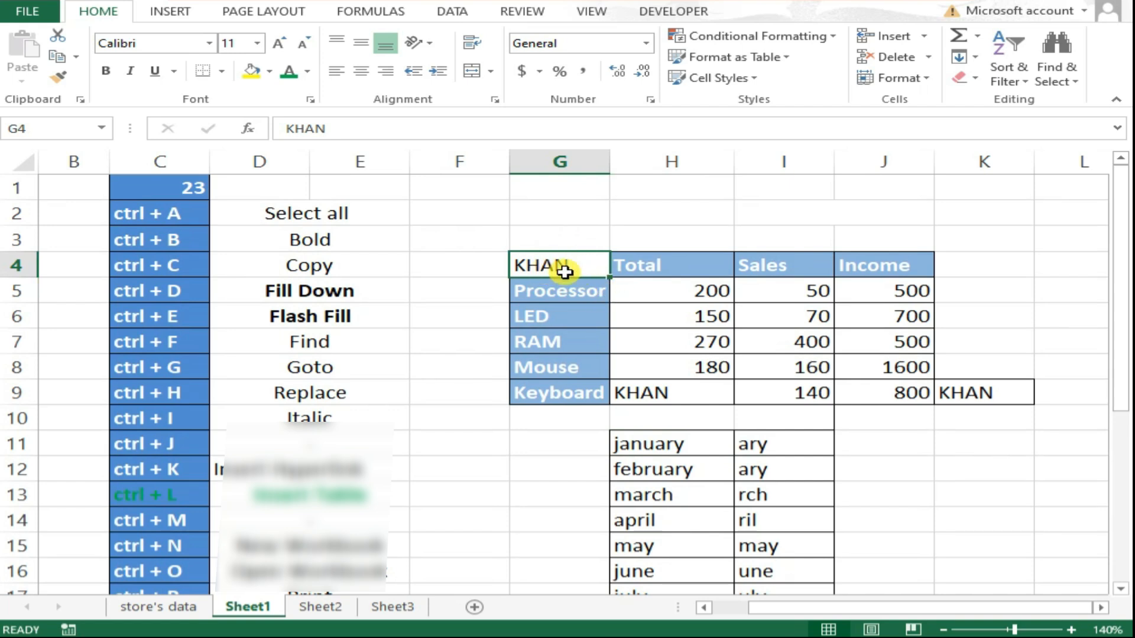
key("ctrl+i")
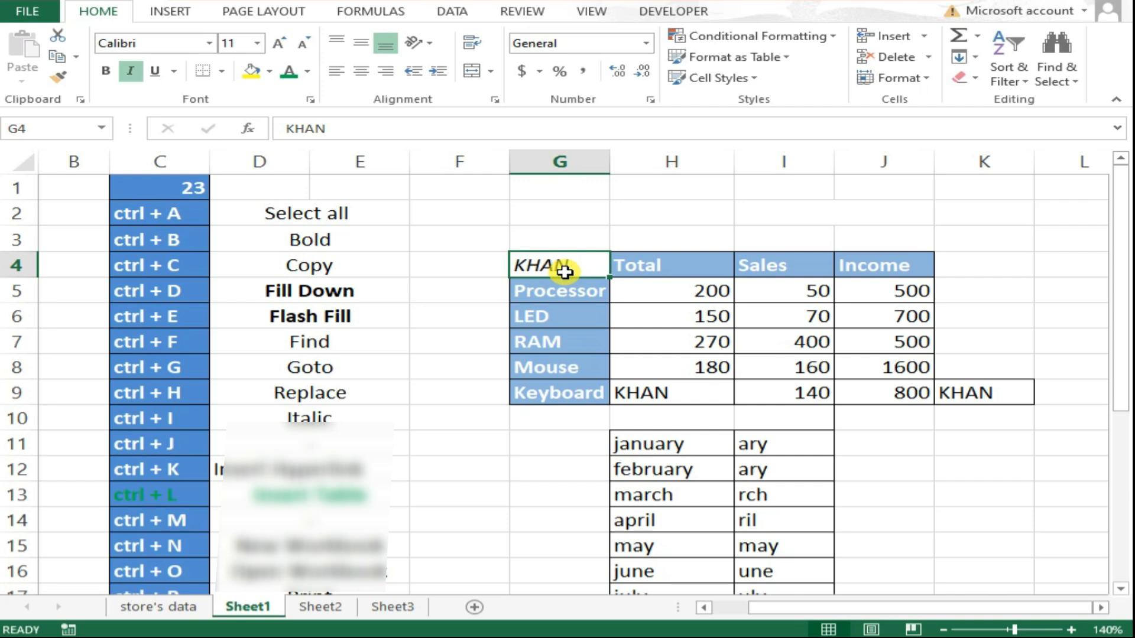
Italicize the item labels Processor through Keyboard in cells G5:G9.
left_click_drag(559, 290, 558, 385)
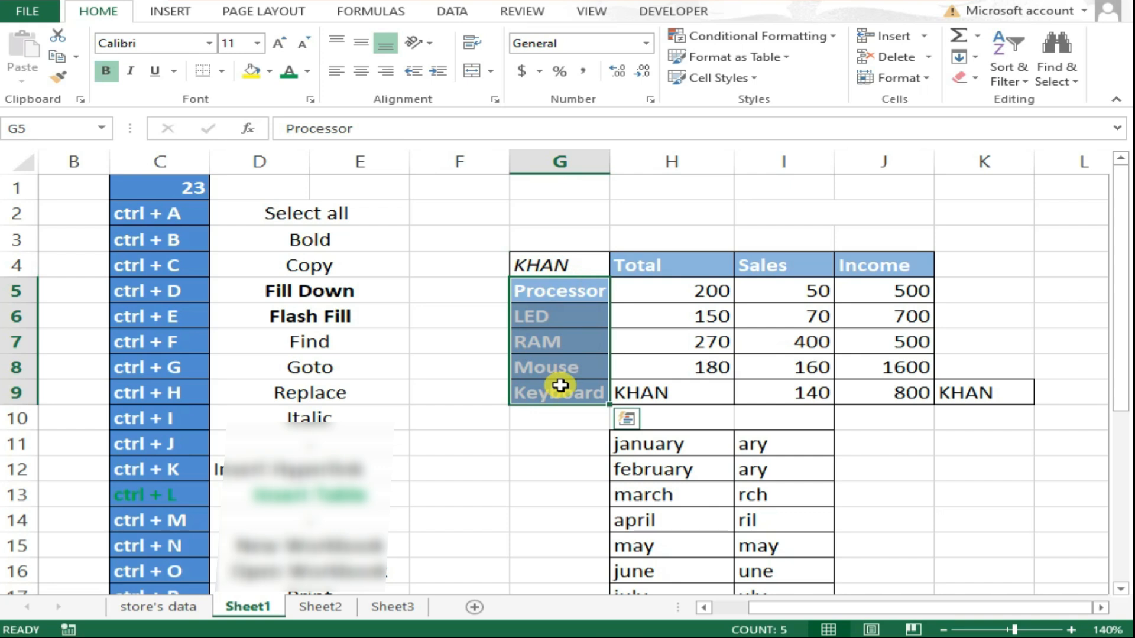
key("ctrl+i")
left_click(549, 401)
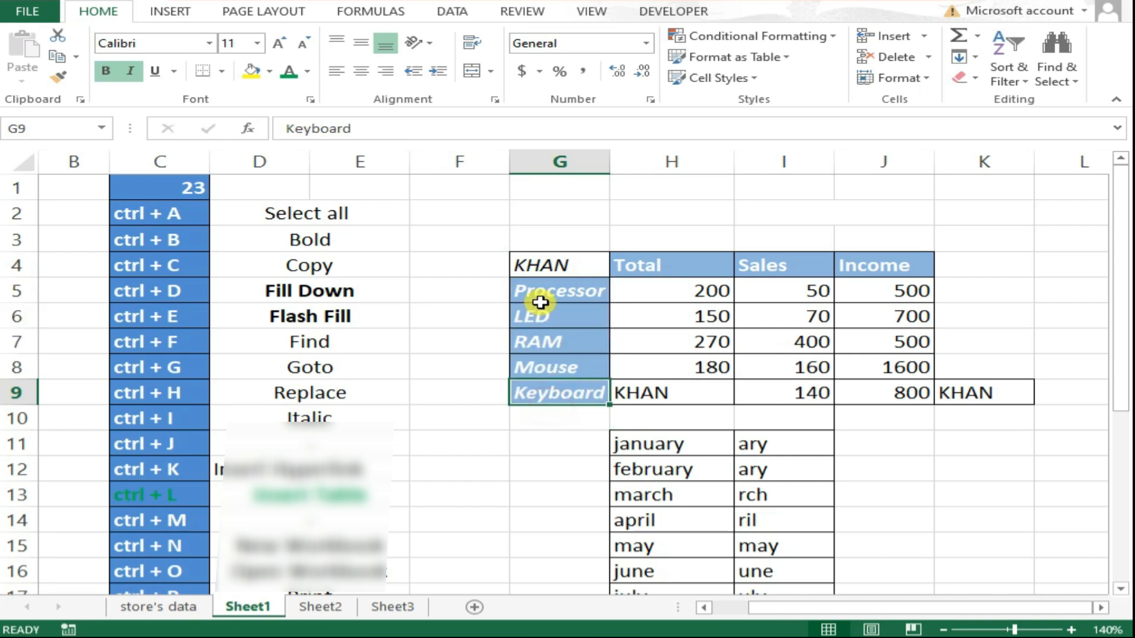
left_click(547, 288)
left_click_drag(547, 342, 545, 384)
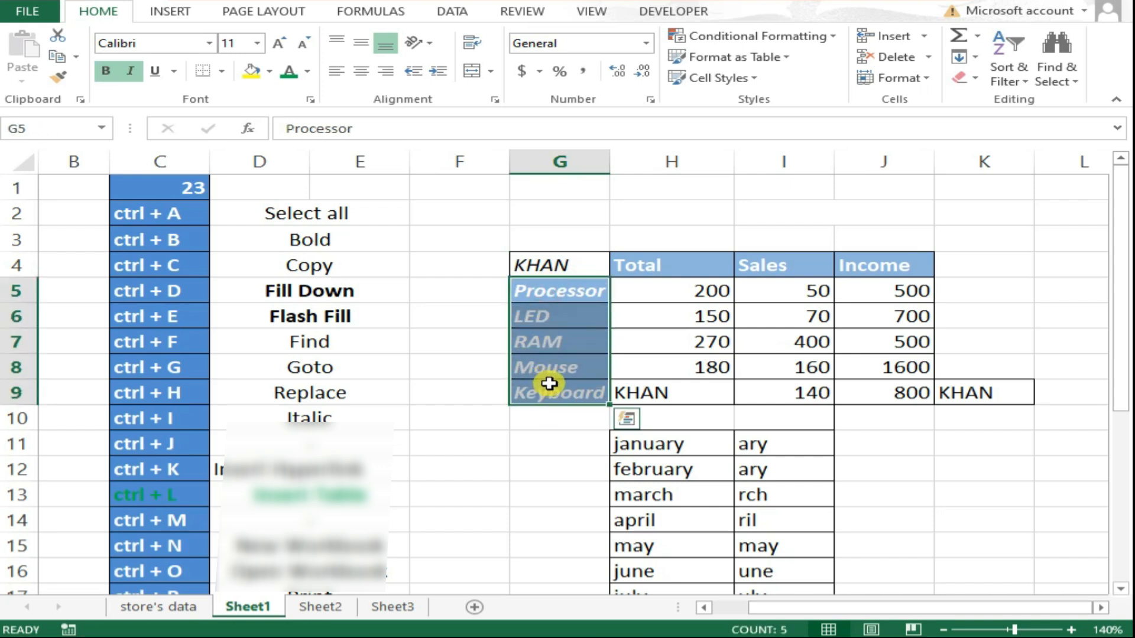
scroll(545, 384, "down", 1)
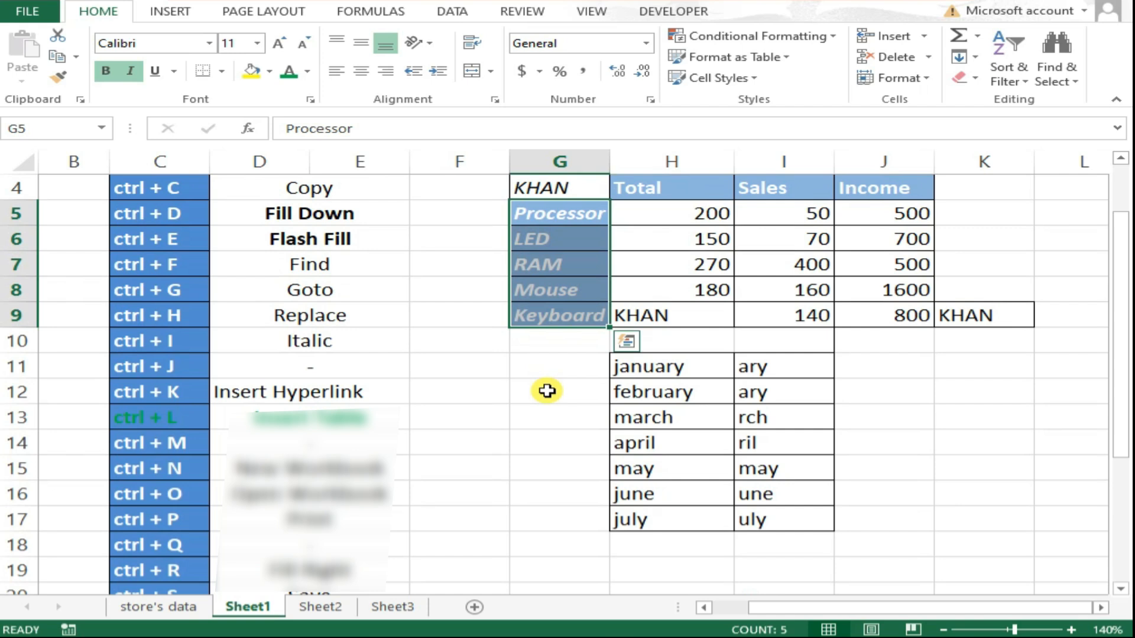
left_click(621, 371)
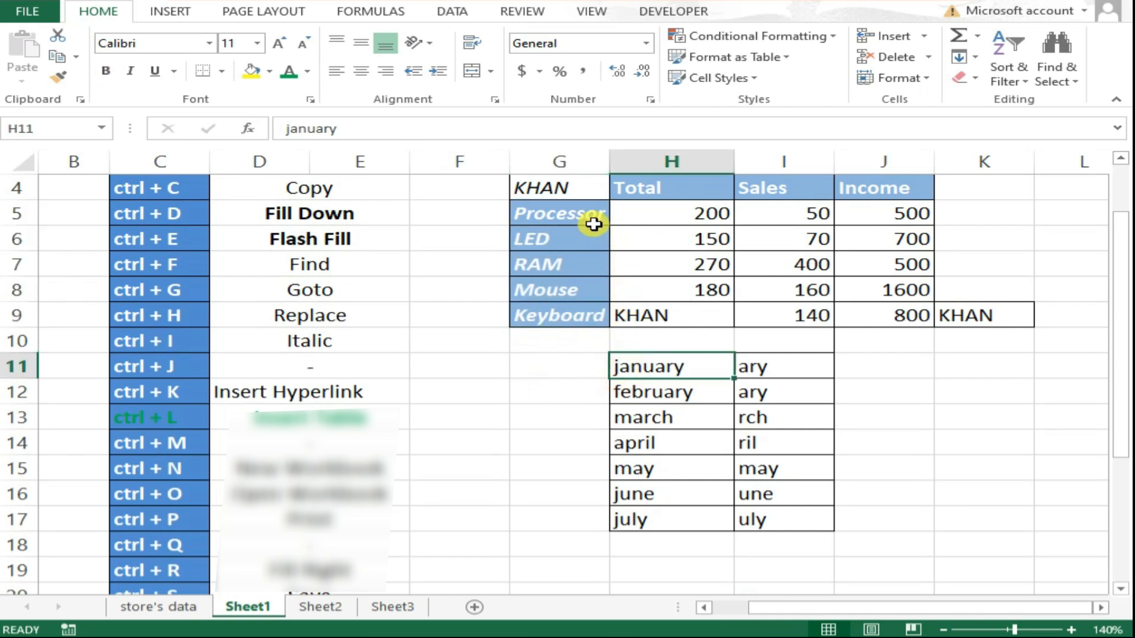
scroll(593, 224, "up", 1)
Hyperlink cell G4 to the Desktop image 2 copy.jpg, then follow the link to test it and close the image.
left_click(571, 265)
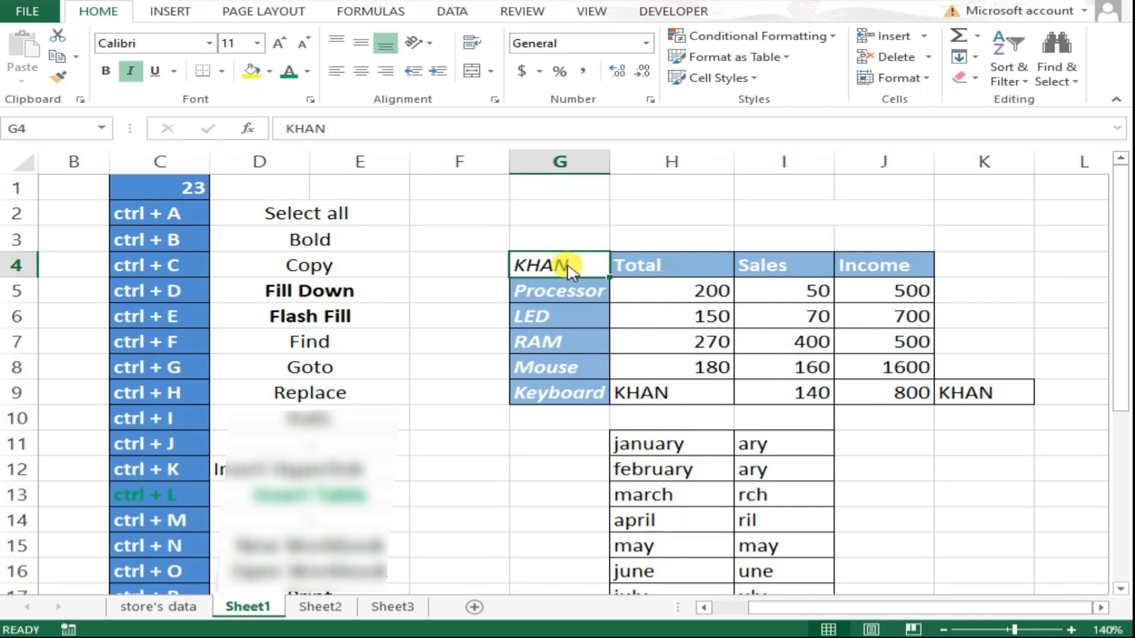
key("ctrl+k")
left_click(594, 240)
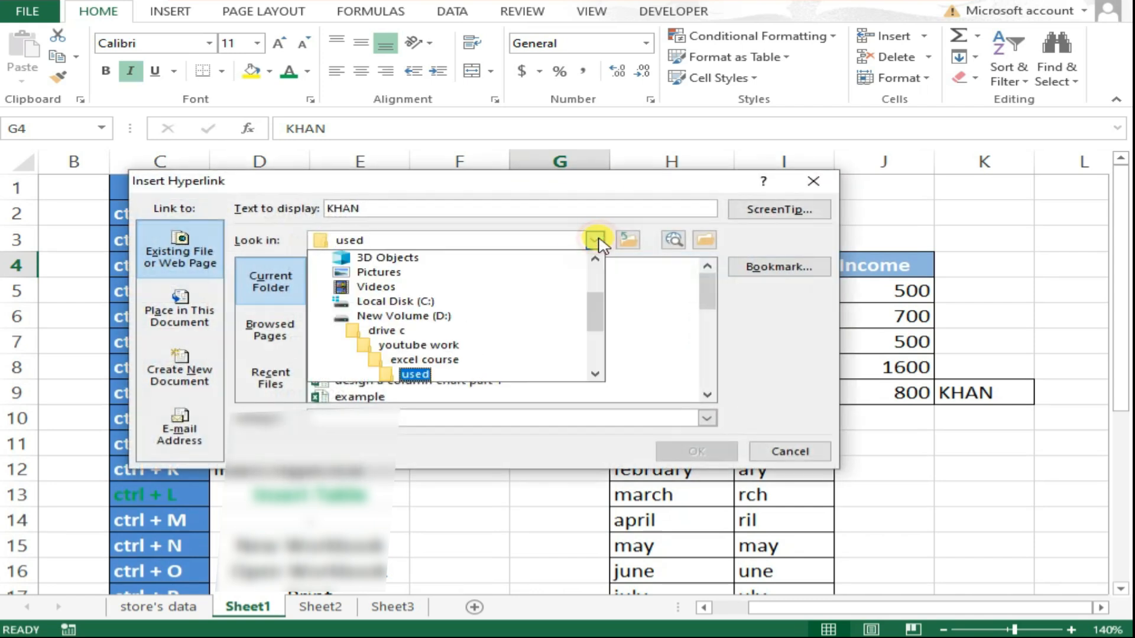
left_click(432, 272)
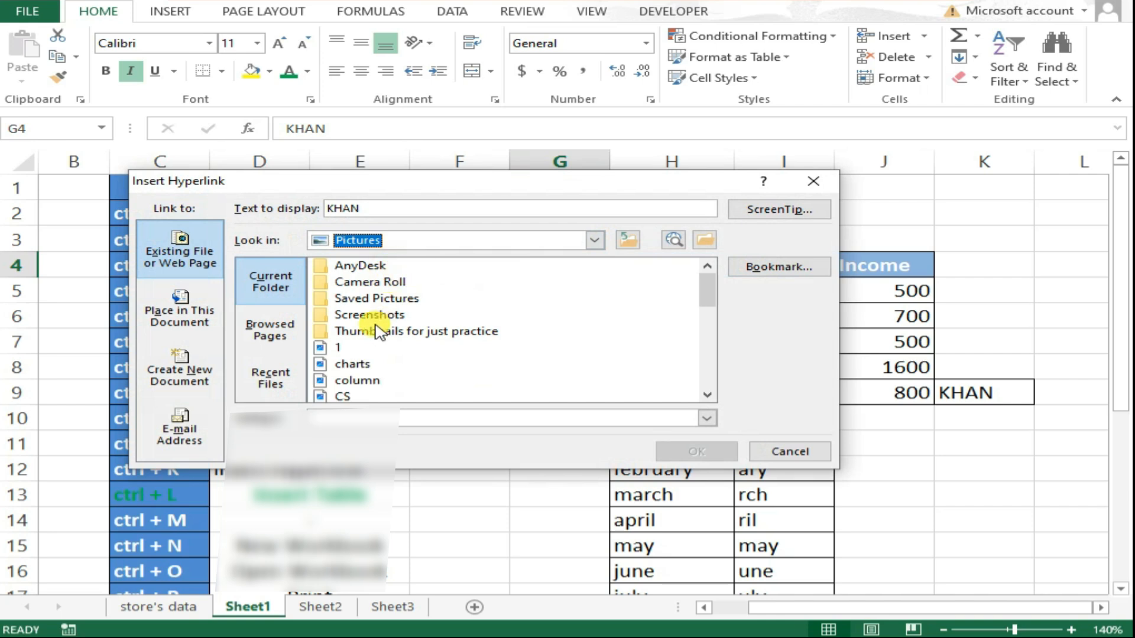
left_click(348, 240)
left_click(325, 256)
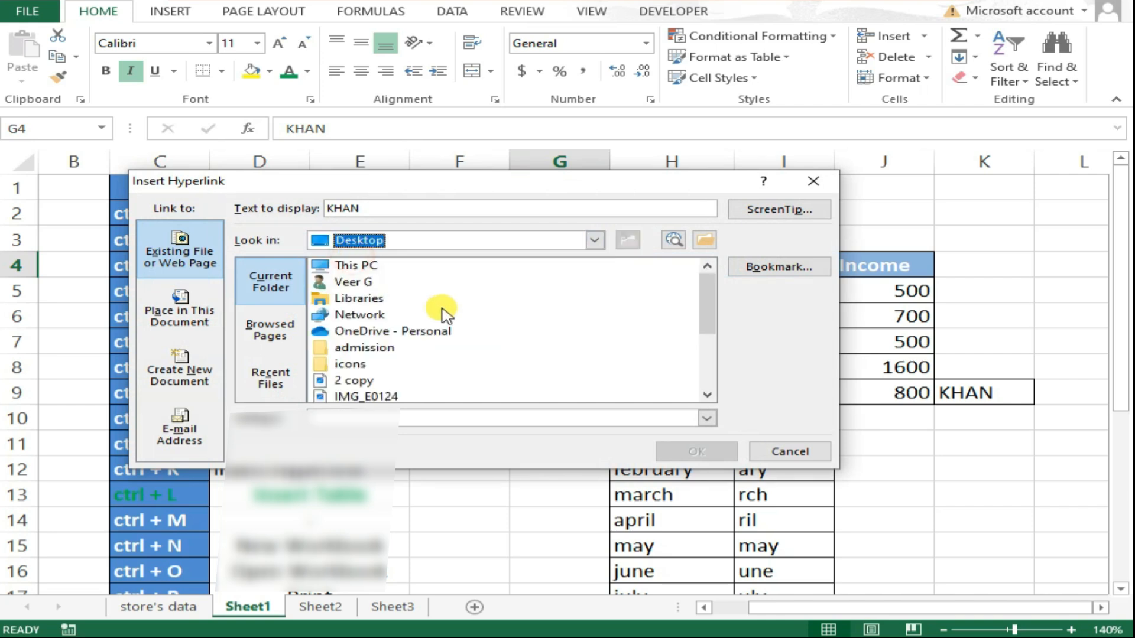
left_click(353, 381)
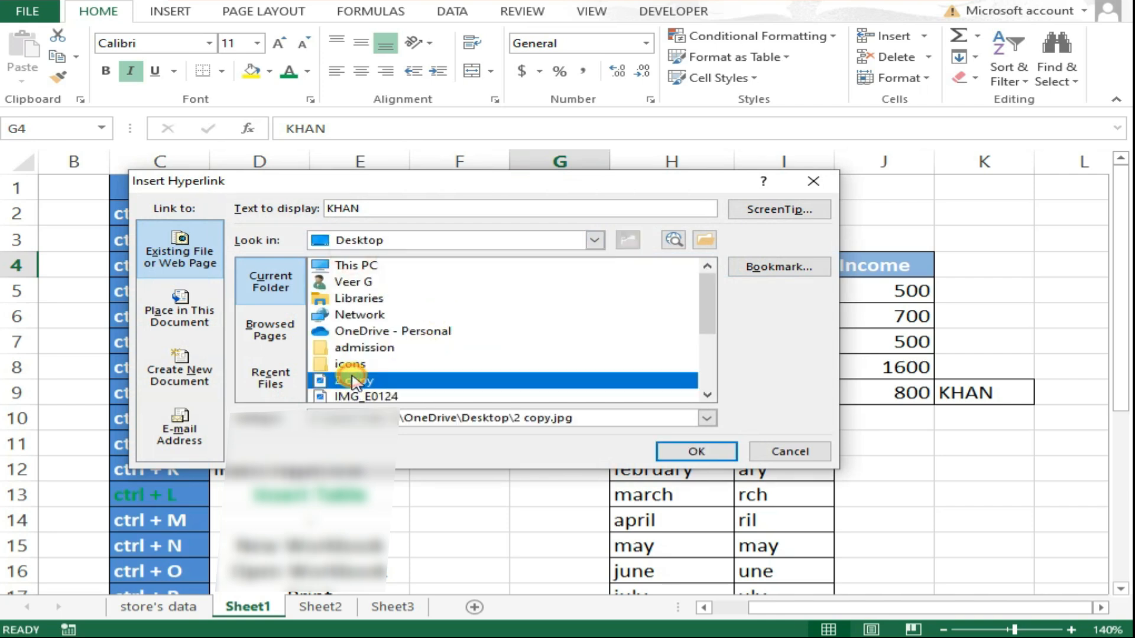
left_click(673, 450)
left_click(522, 441)
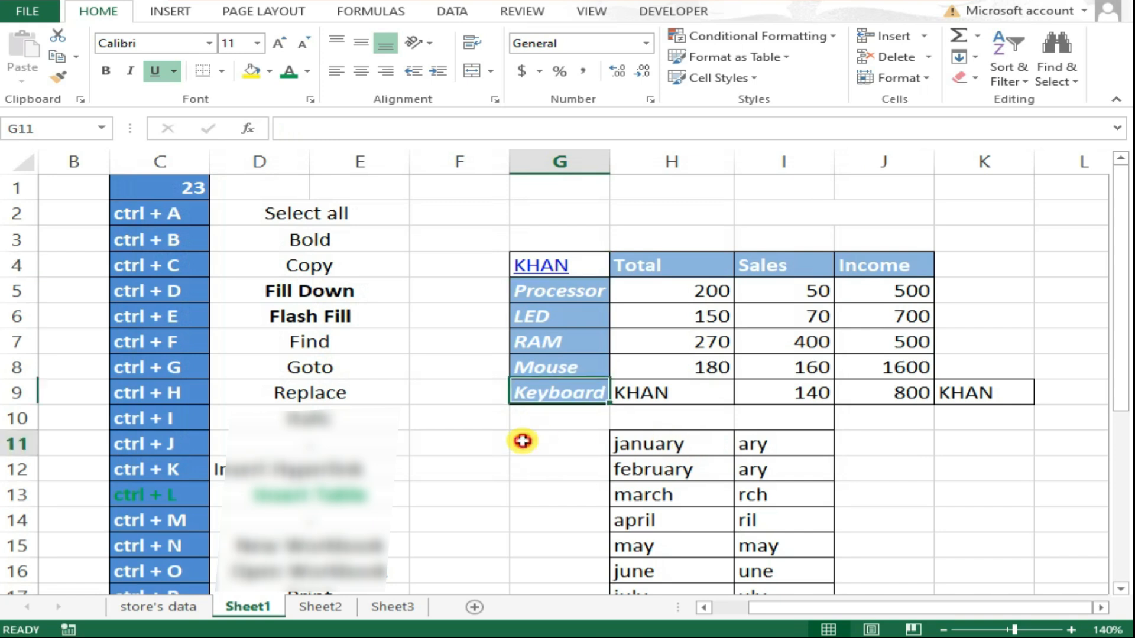
left_click(543, 269)
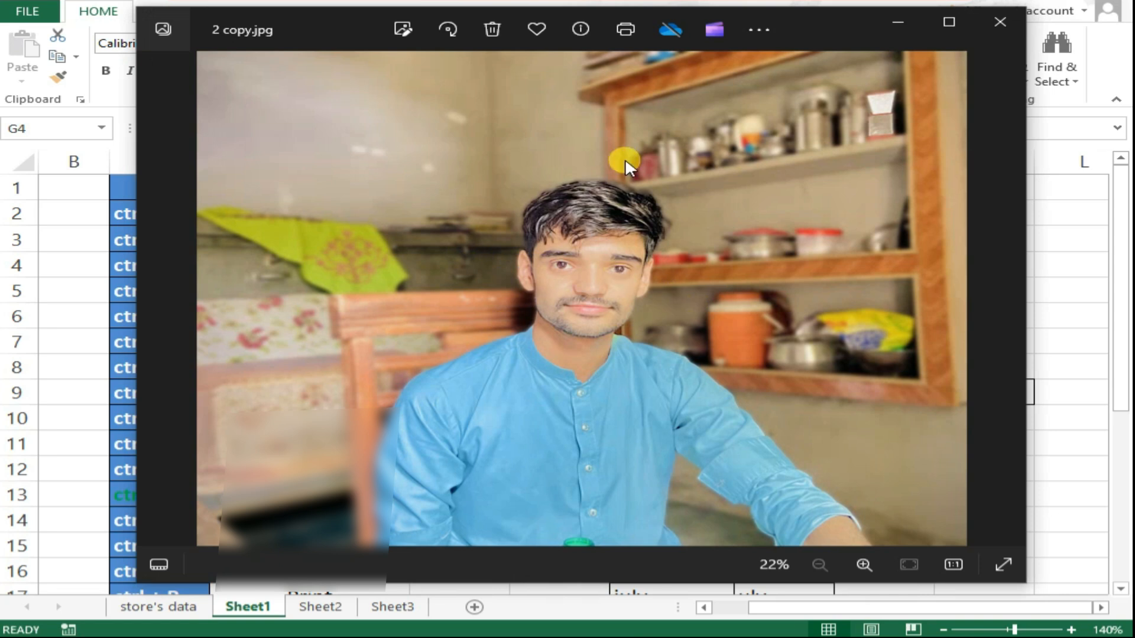
left_click(999, 22)
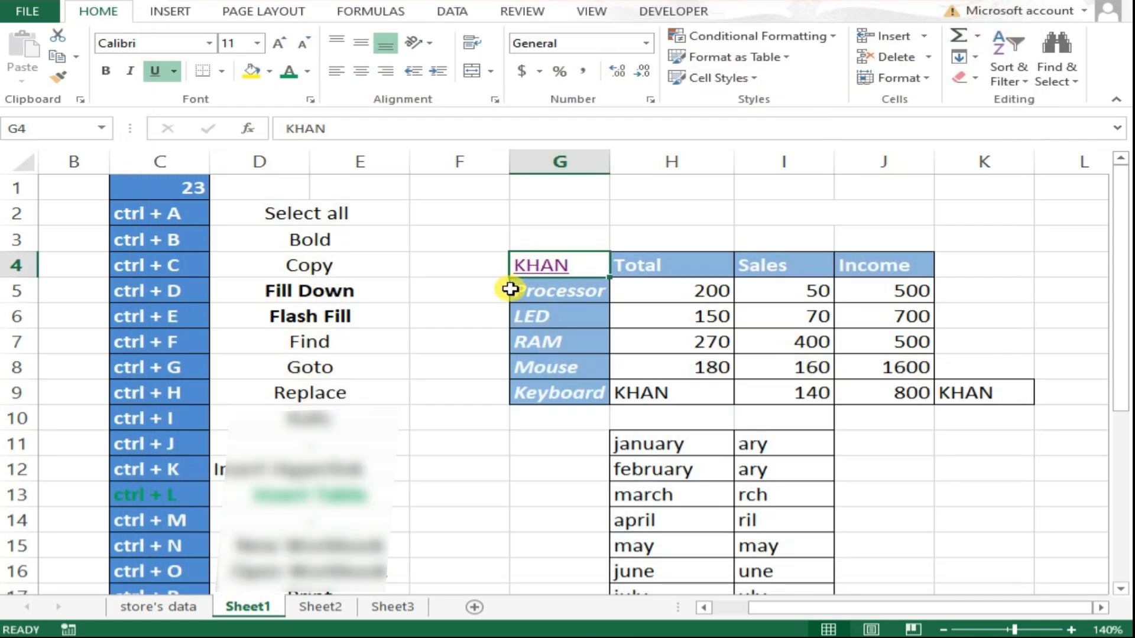
Convert the range G4:J9 into an Excel table with a header row.
scroll(510, 289, "down", 1)
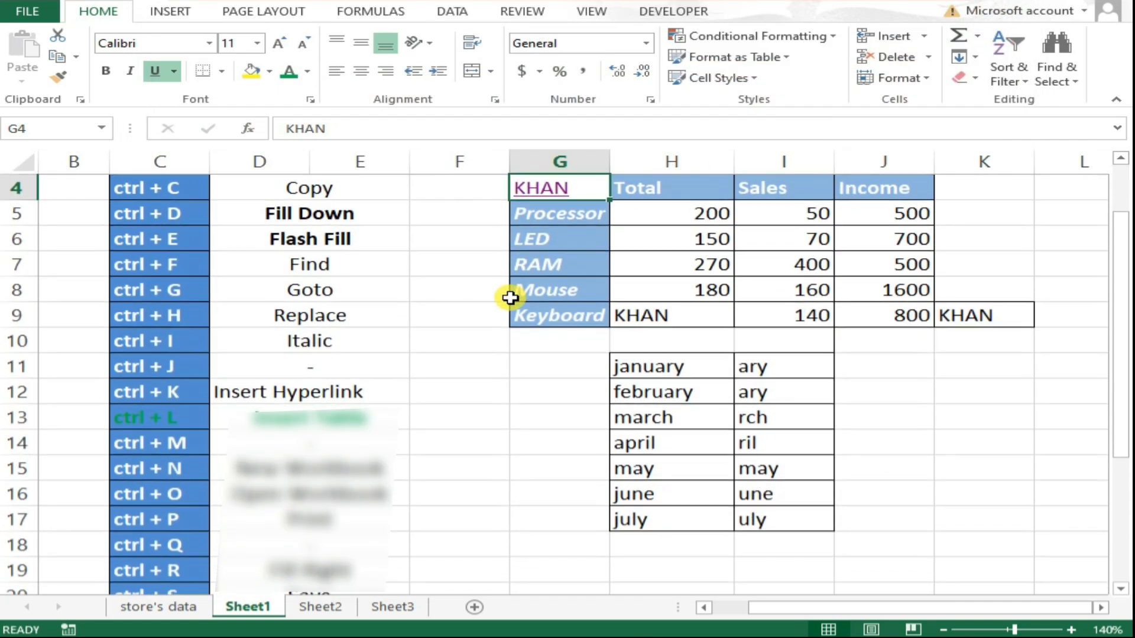
scroll(511, 298, "down", 1)
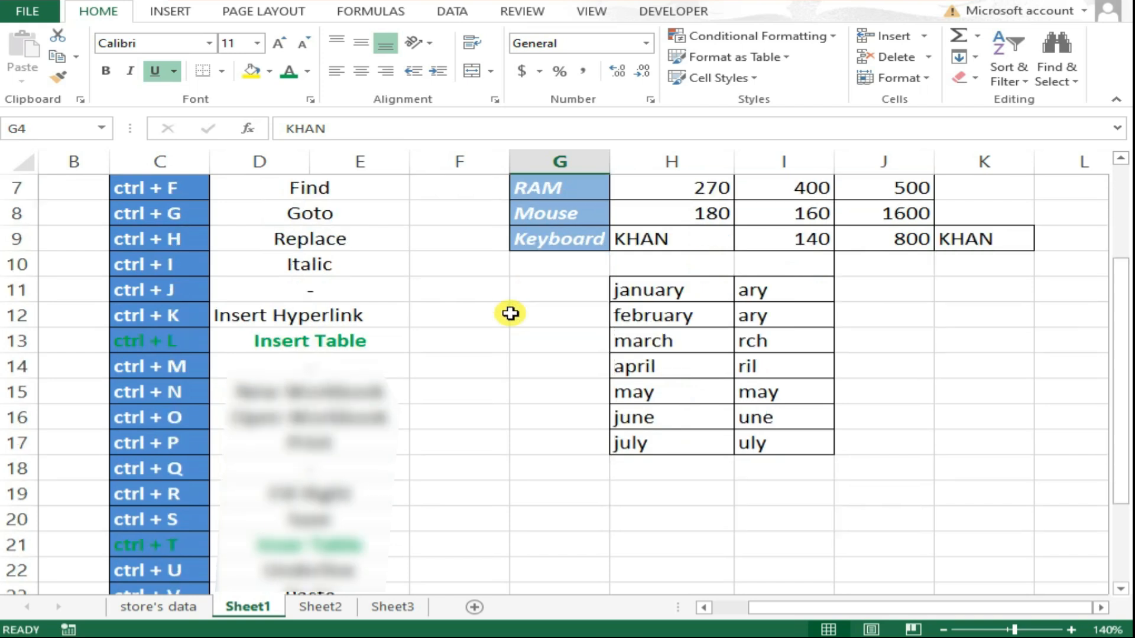
scroll(510, 313, "up", 2)
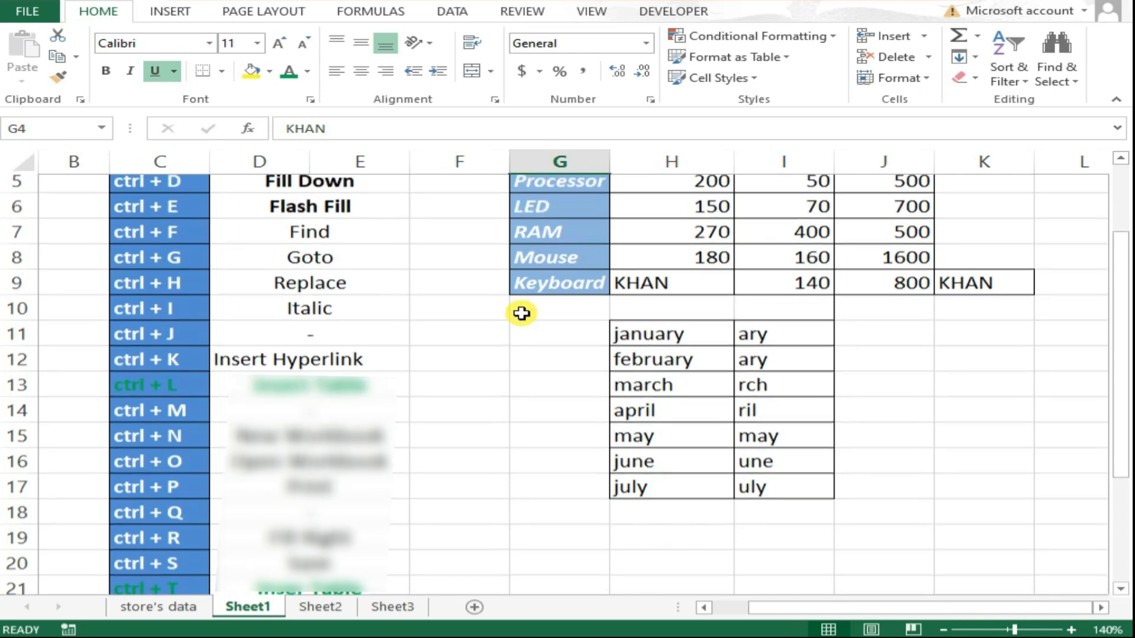
left_click_drag(570, 266, 800, 309)
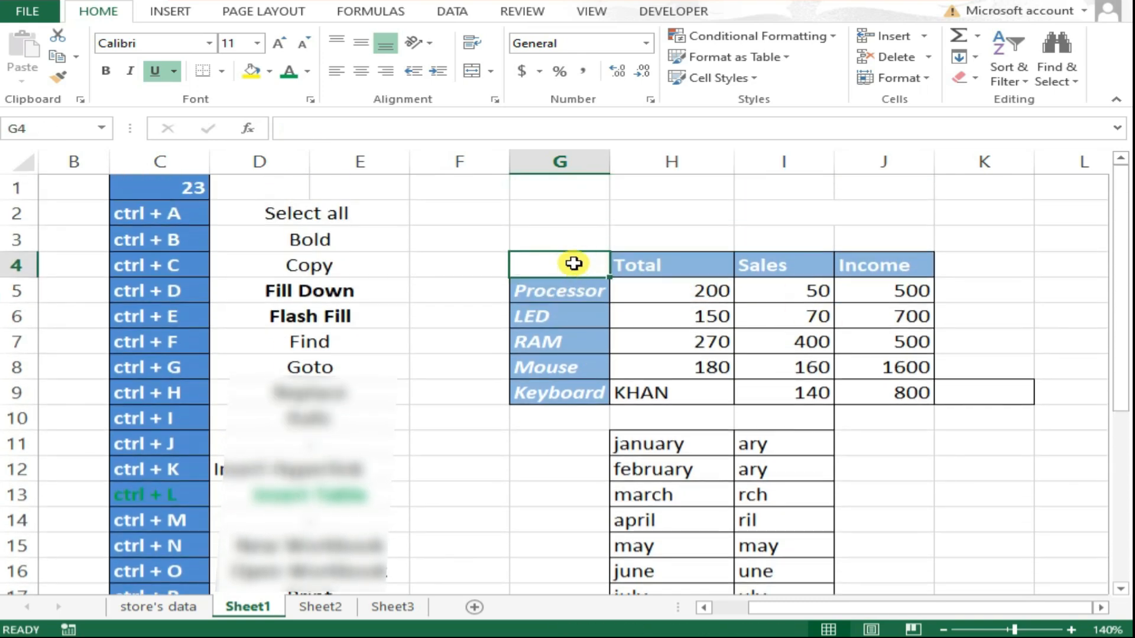
left_click_drag(574, 264, 863, 390)
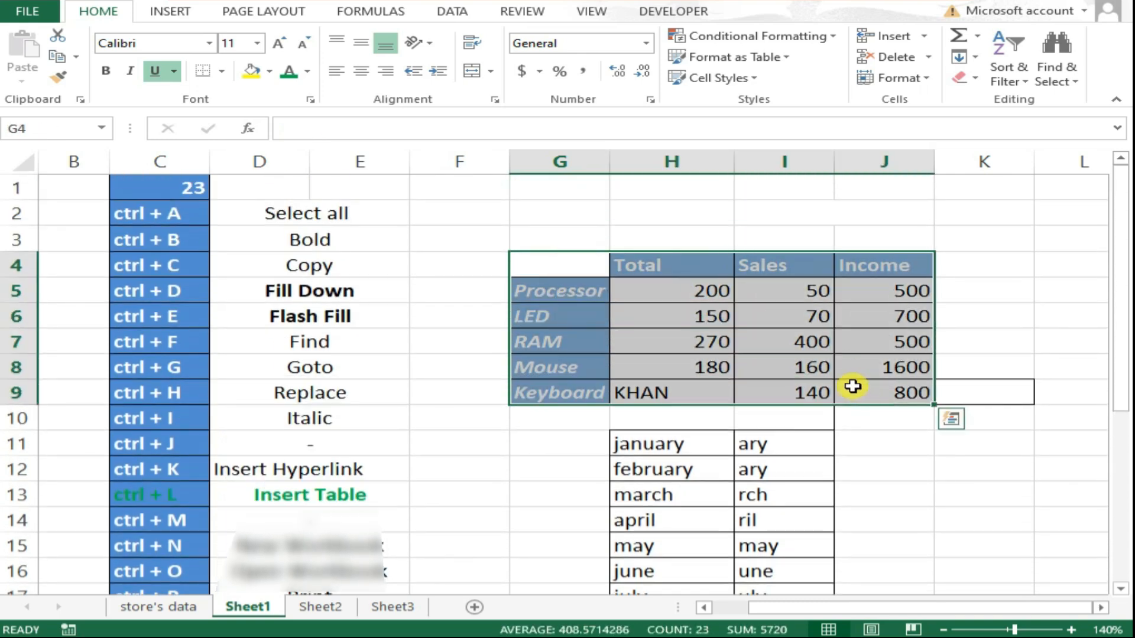
key("ctrl+l")
left_click_drag(471, 264, 511, 365)
left_click(507, 469)
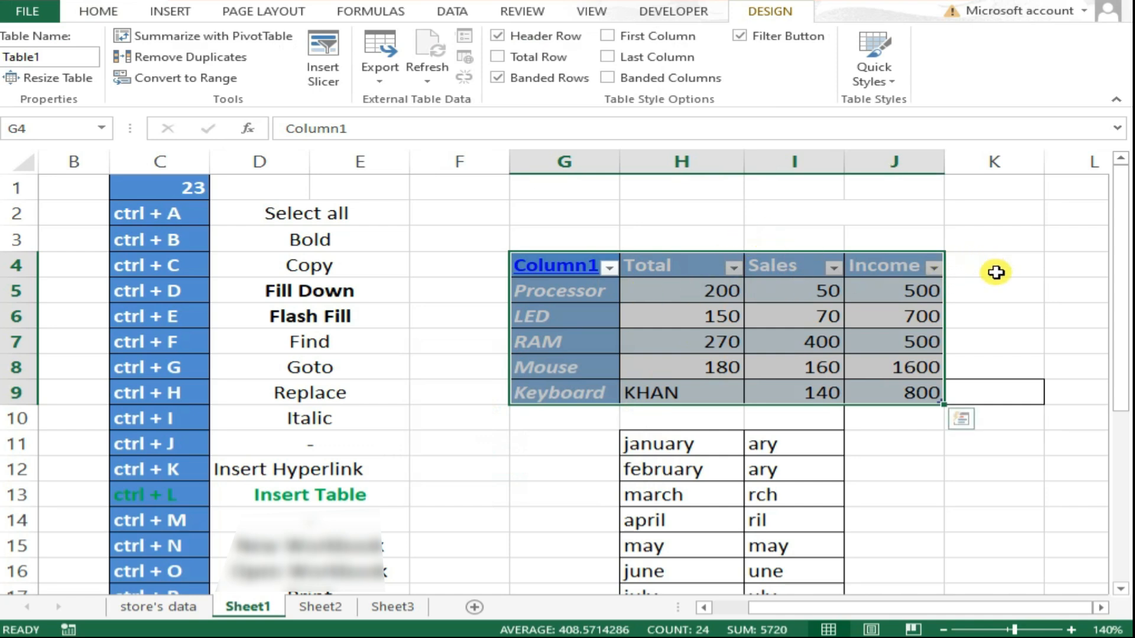
left_click(1022, 265)
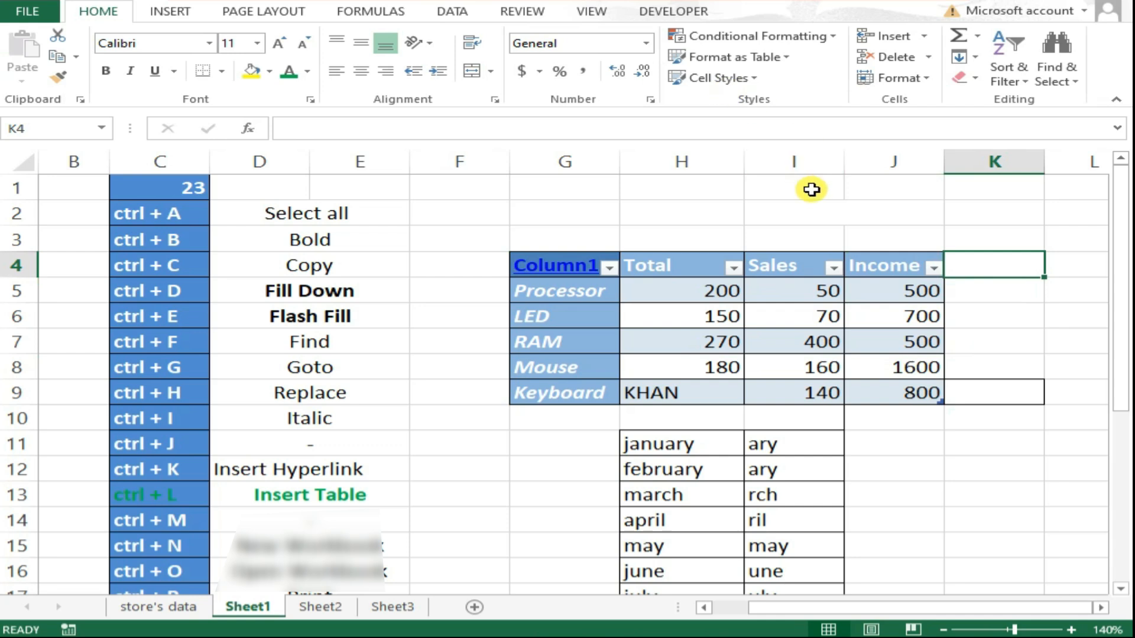
left_click(780, 295)
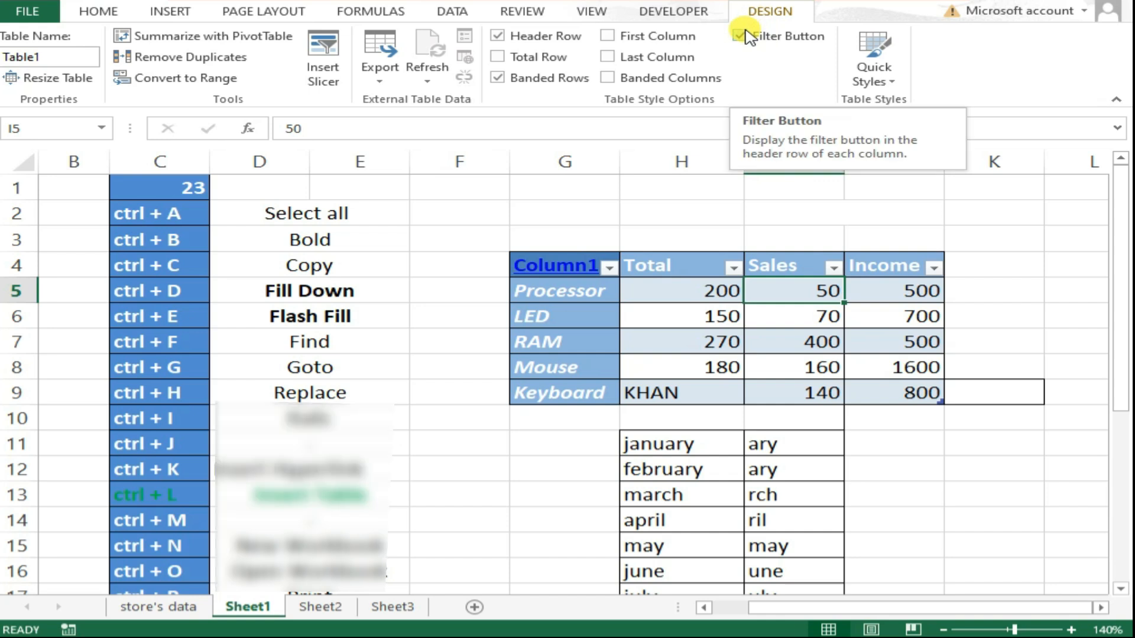
scroll(745, 207, "down", 2)
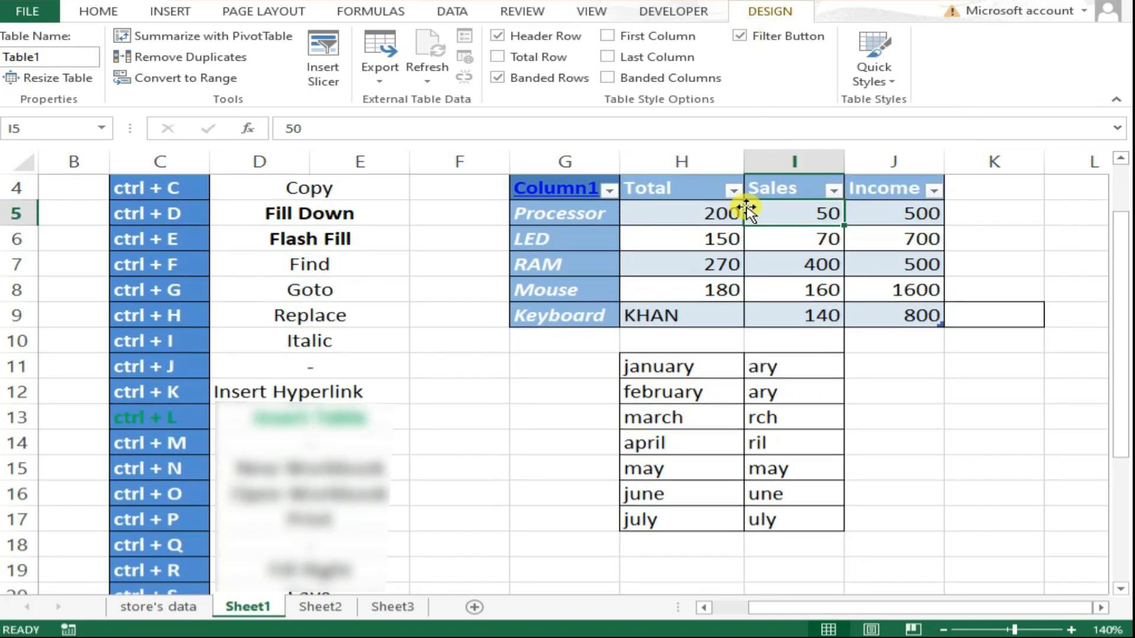
scroll(745, 207, "up", 2)
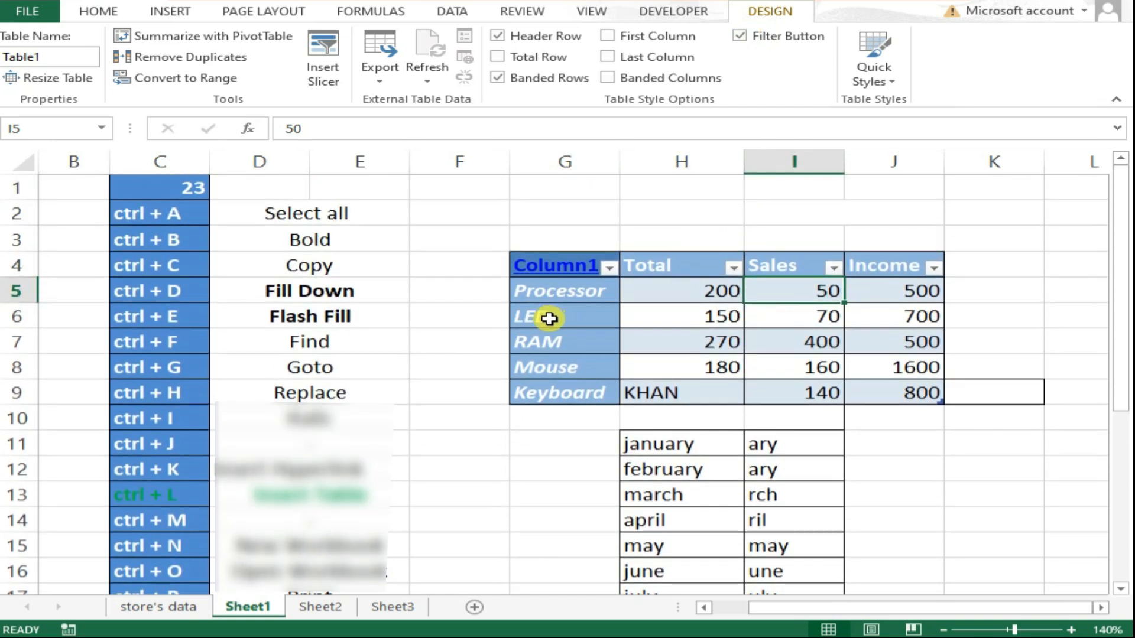
scroll(541, 320, "down", 2)
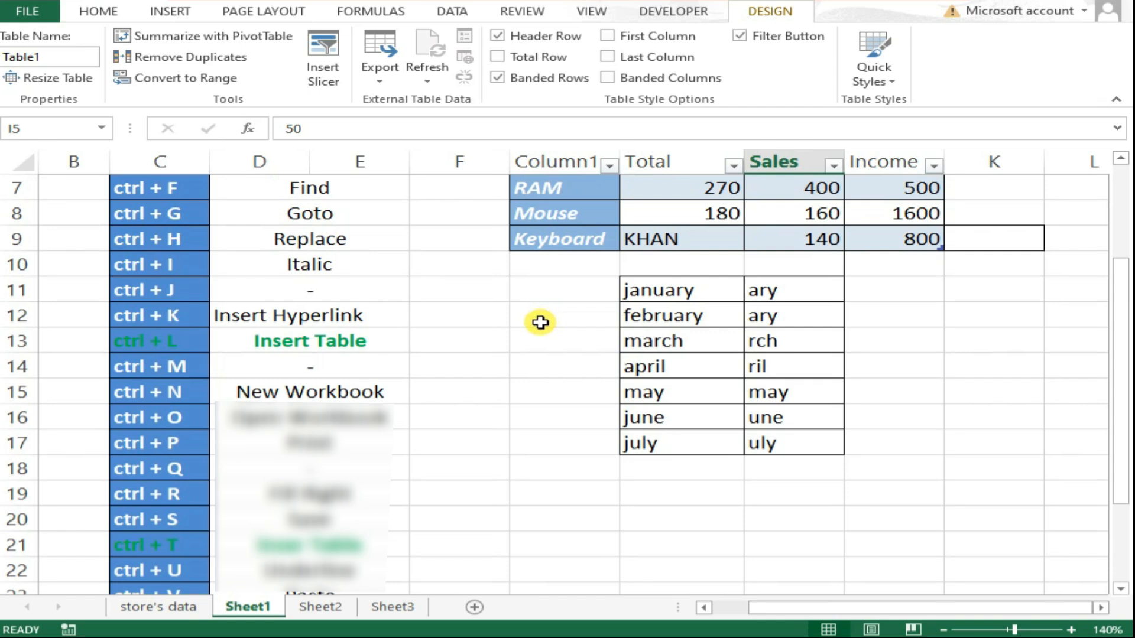
Open a new blank workbook and close it again.
left_click(541, 315)
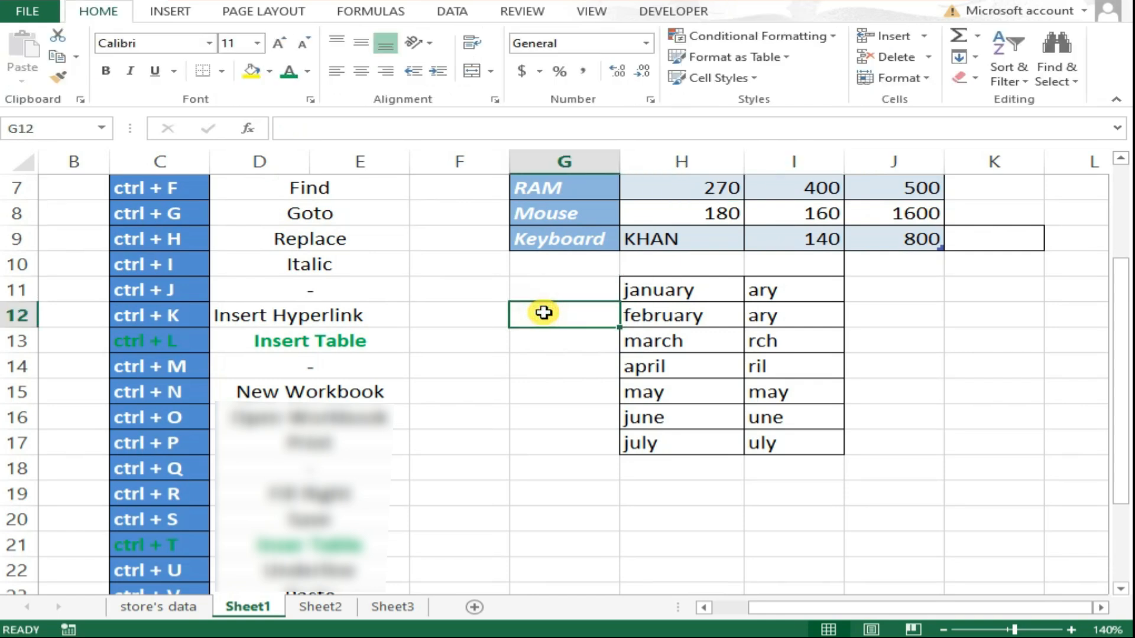
key("ctrl+n")
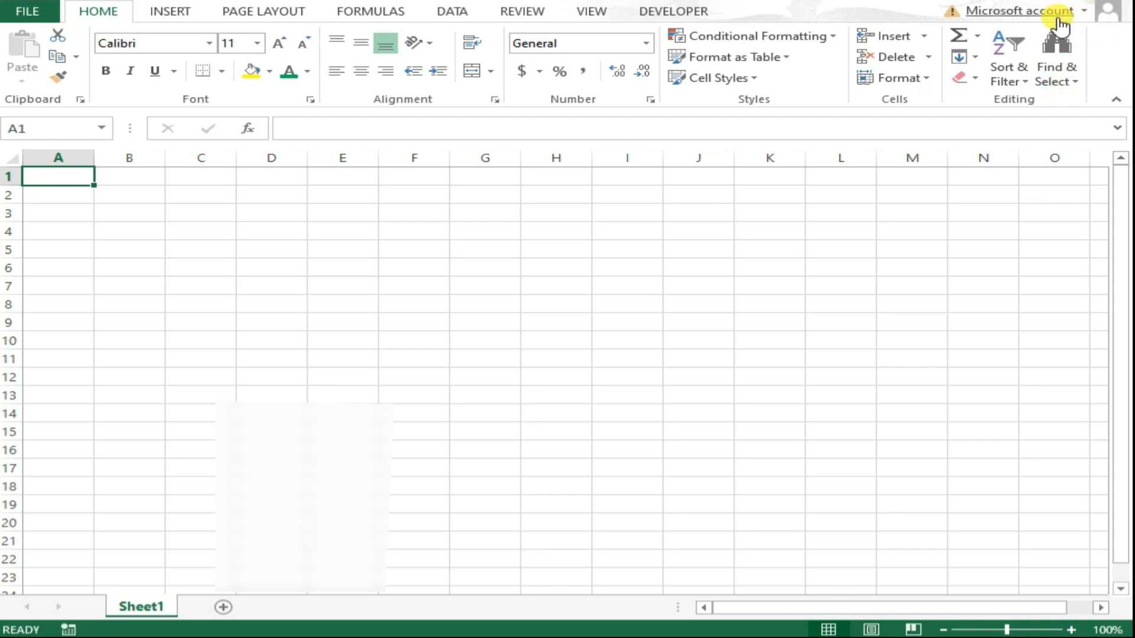
key("ctrl+w")
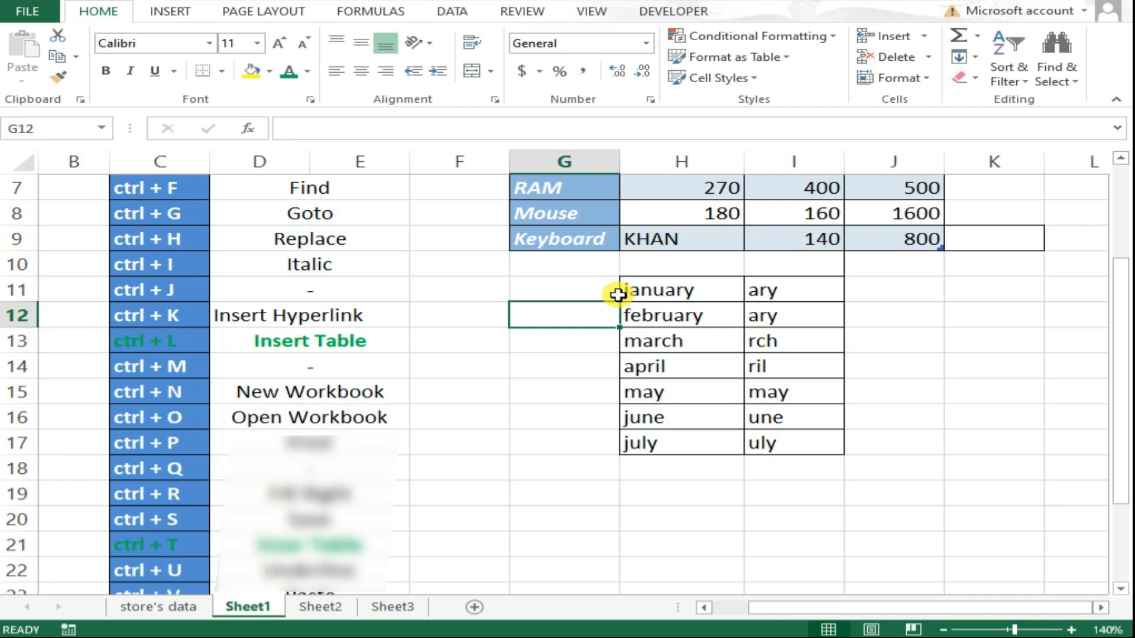
Open the Open workbook screen, browse the used folder, and cancel back to the sheet.
key("ctrl+o")
scroll(659, 231, "down", 5)
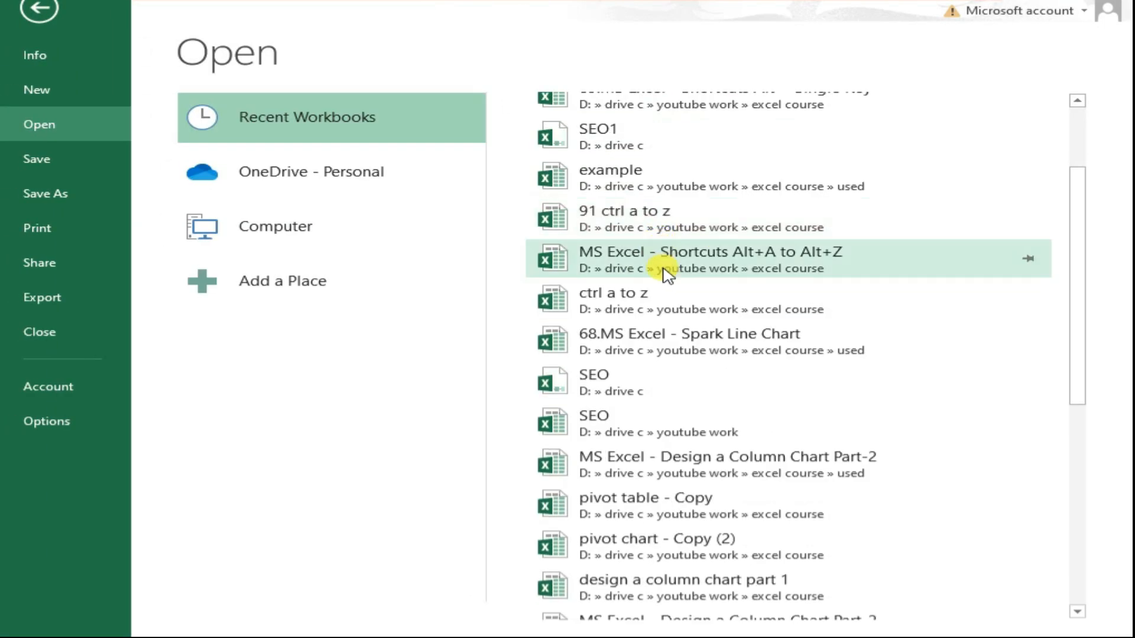
scroll(648, 210, "down", 3)
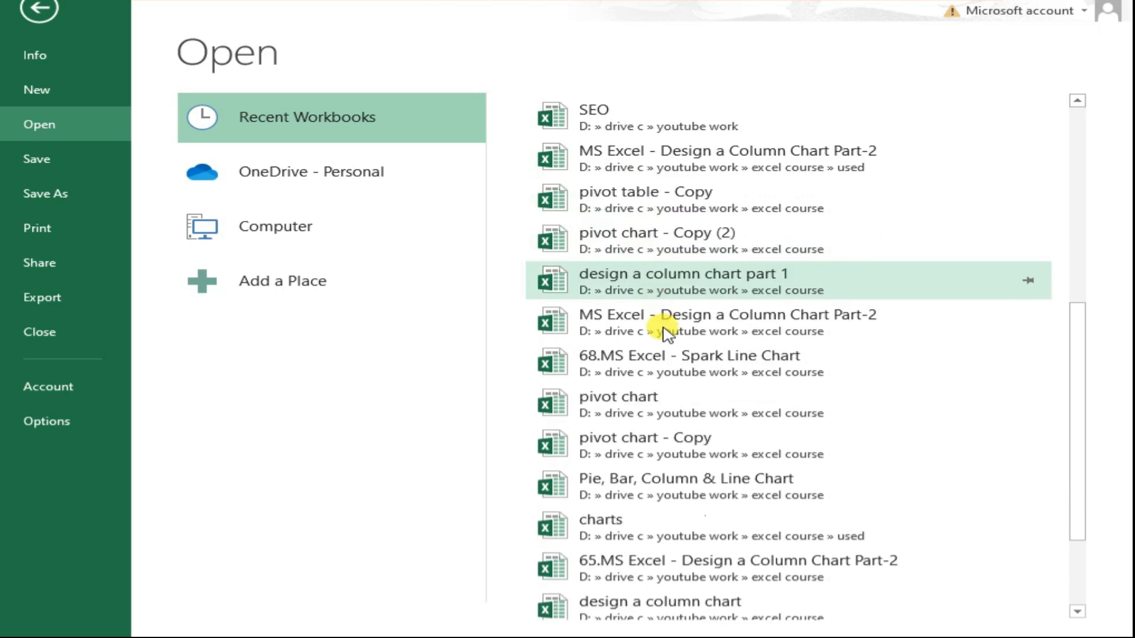
scroll(706, 390, "up", 7)
scroll(709, 330, "up", 2)
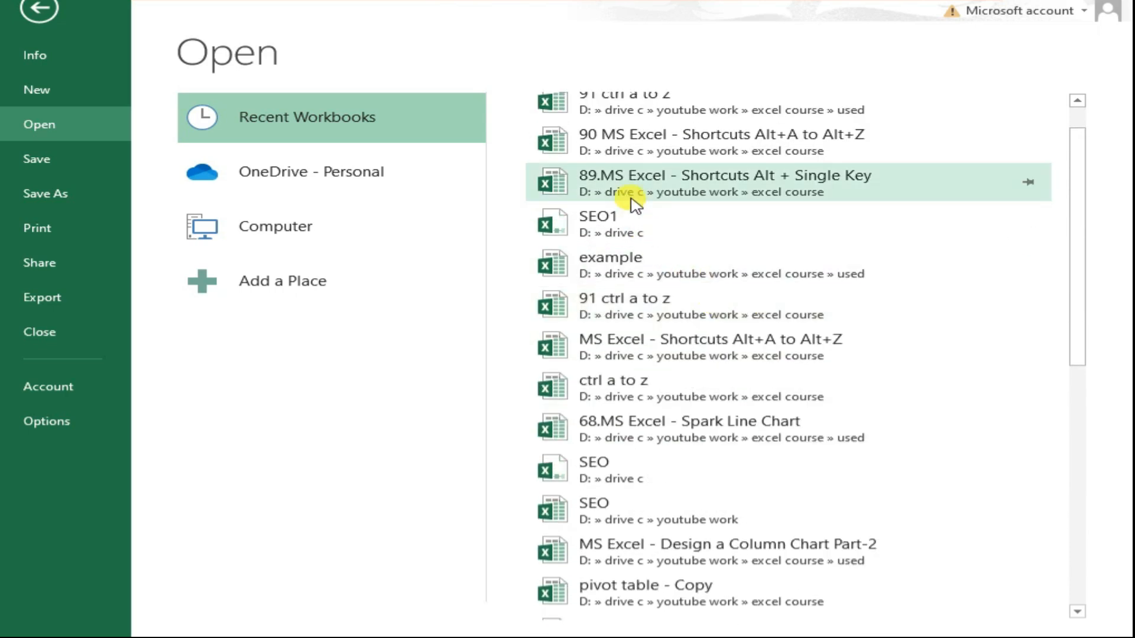
left_click(300, 237)
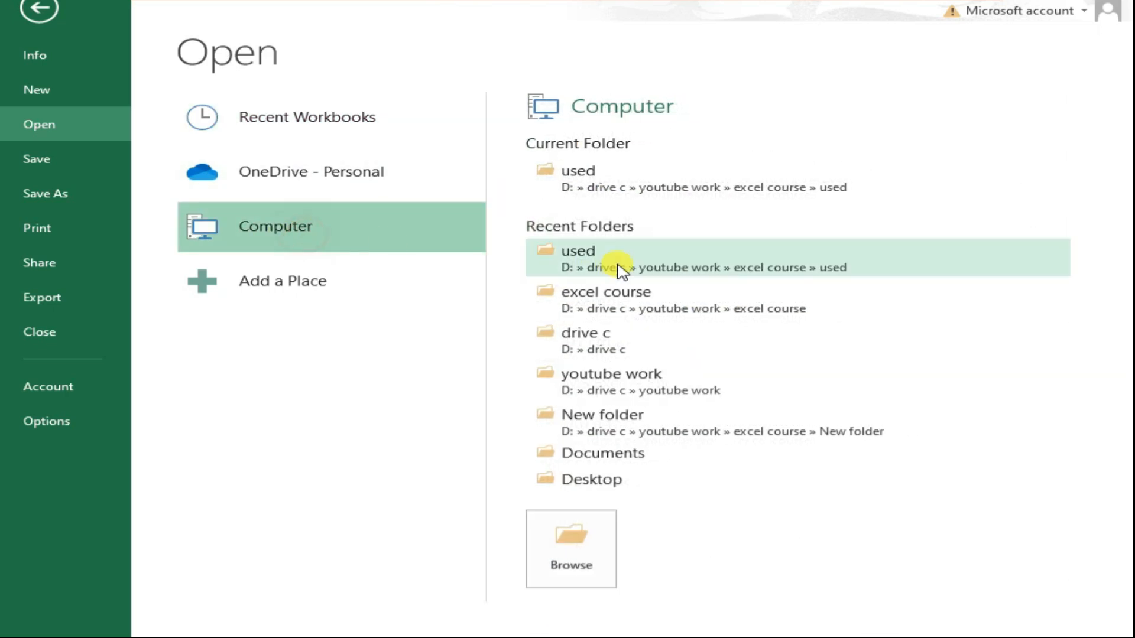
left_click(601, 542)
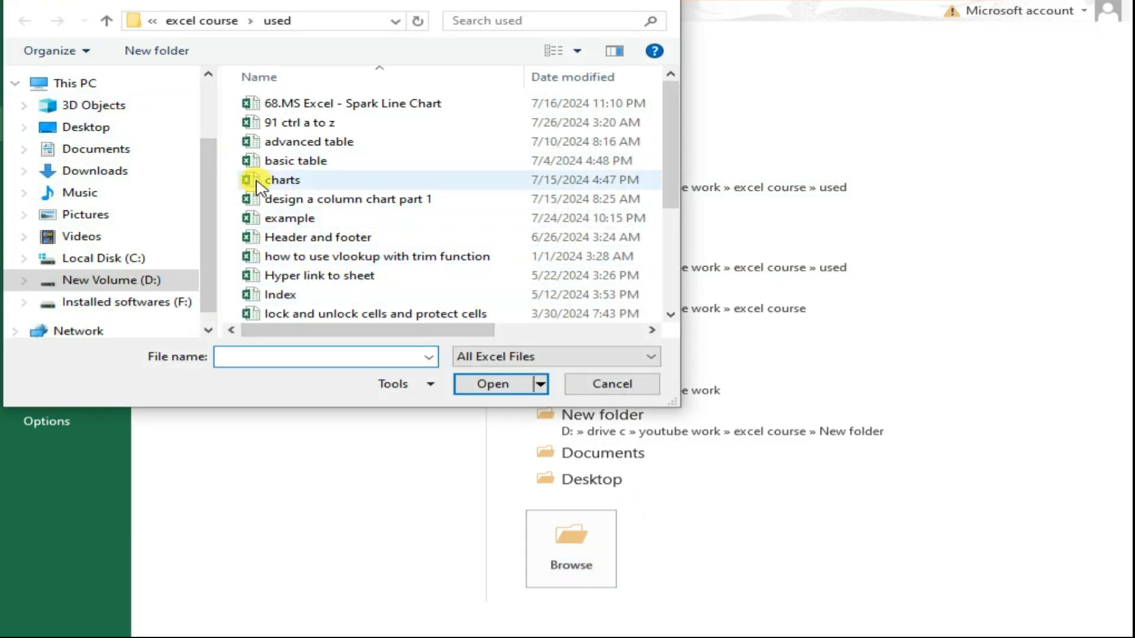
left_click(613, 387)
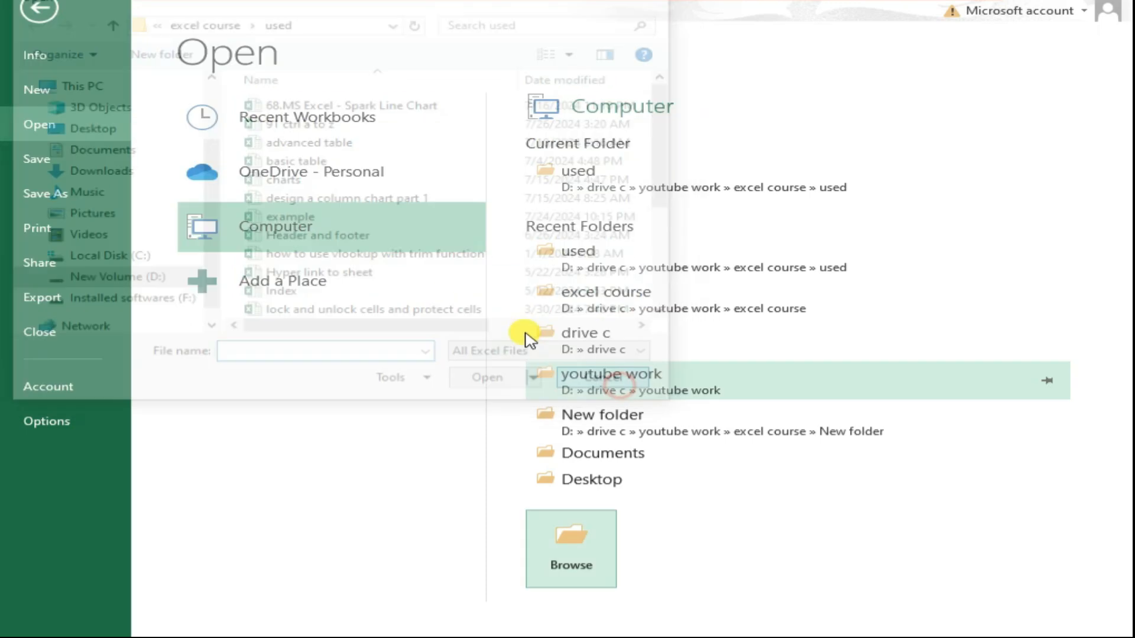
key("Escape")
Open the print preview for the sheet.
left_click(363, 364)
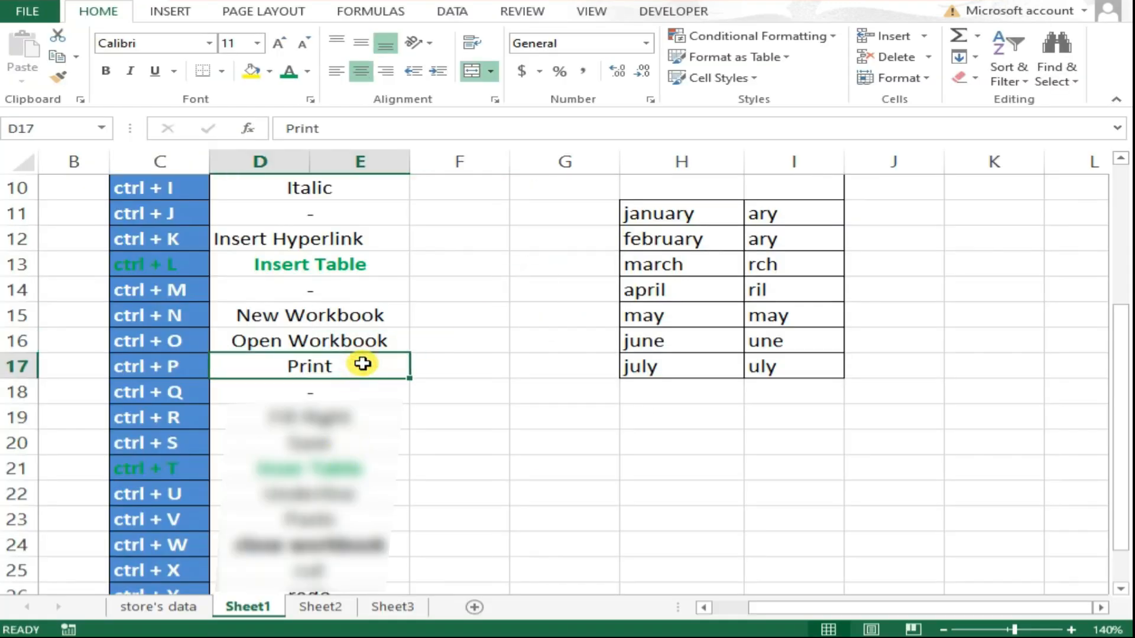
key("ctrl+p")
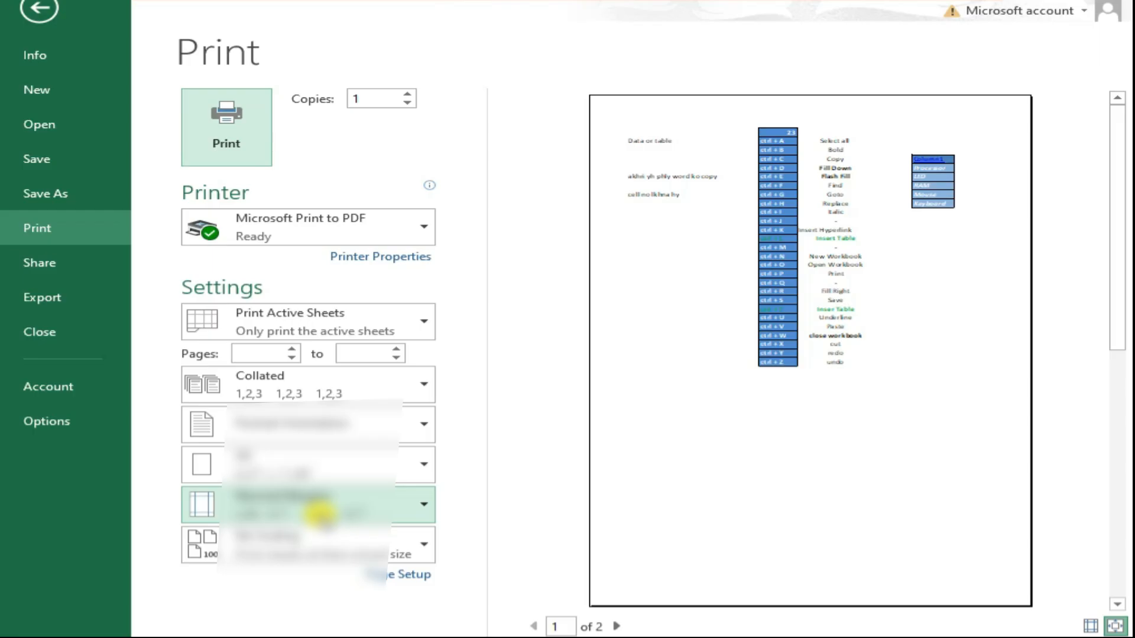
Close the print preview and step down the shortcut list to the Save entry.
key("Escape")
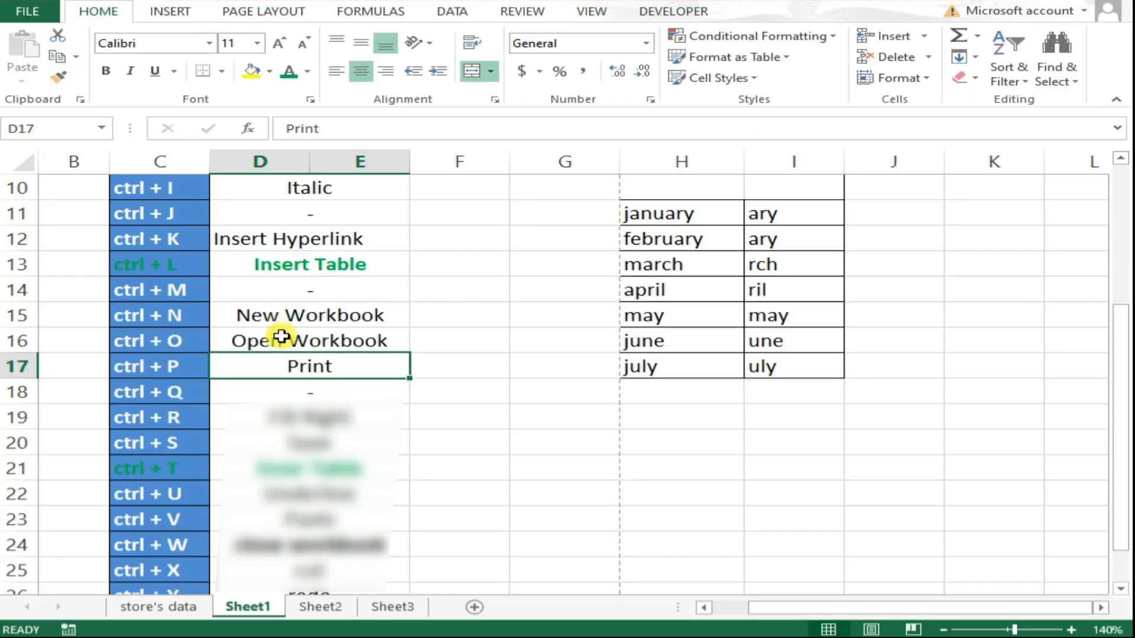
left_click(328, 390)
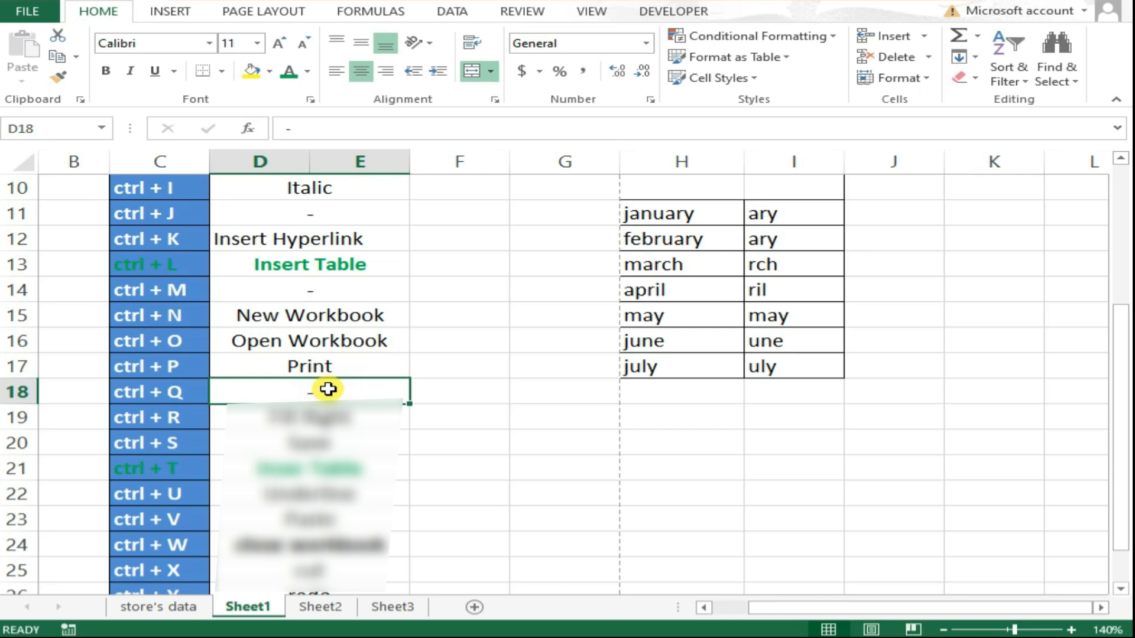
left_click(326, 417)
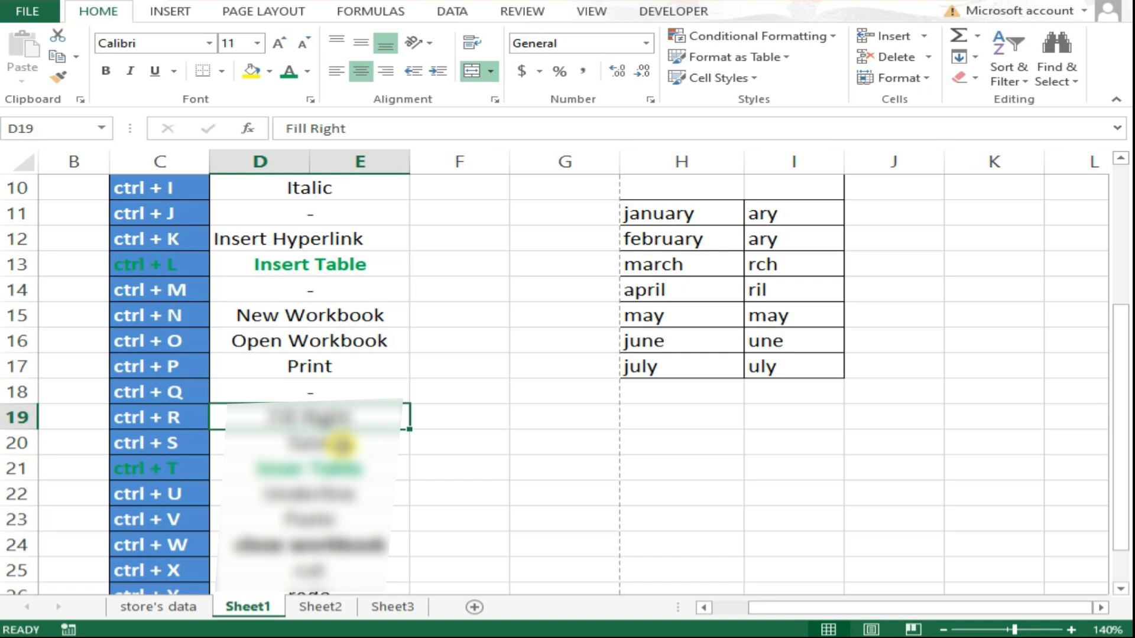
left_click(338, 444)
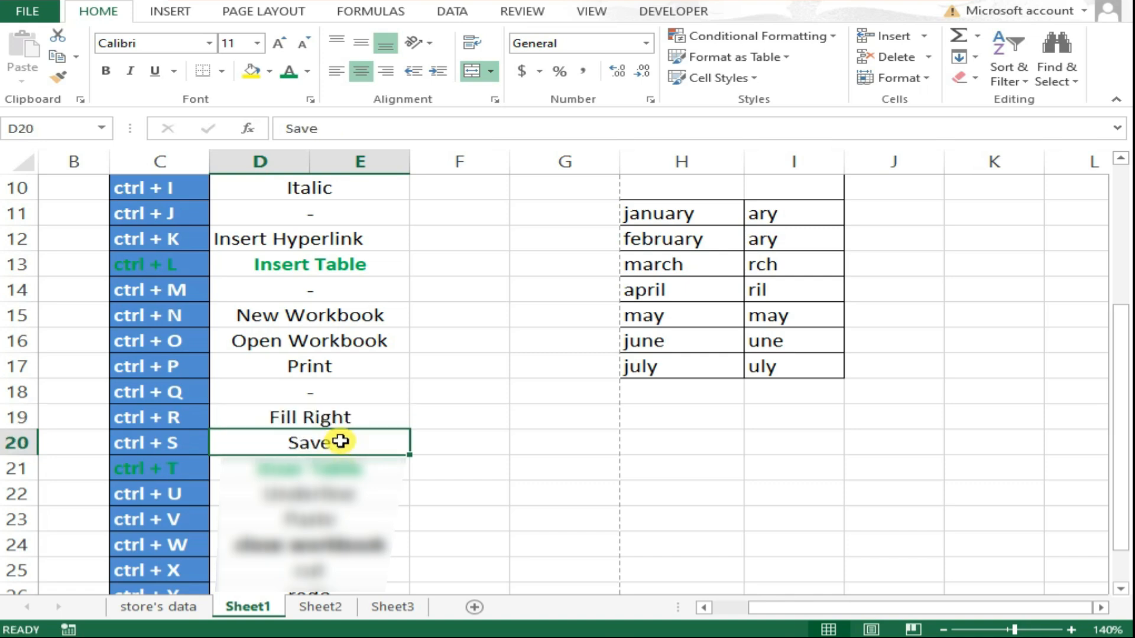
Create a new blank workbook and save it as Book2 in the Music folder.
key("ctrl+n")
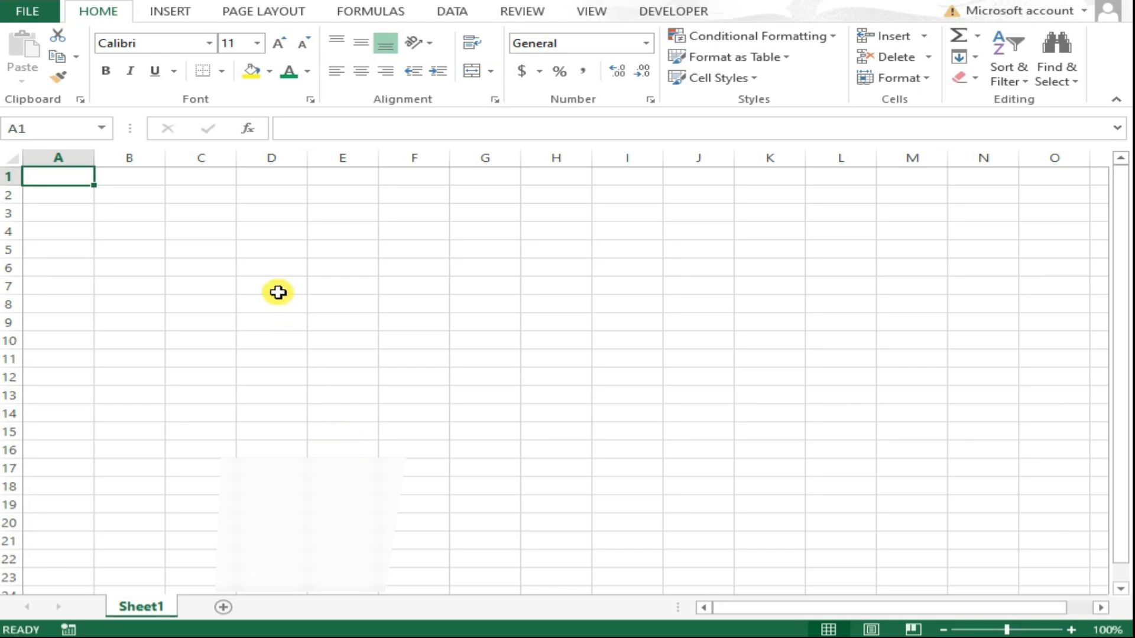
key("ctrl+s")
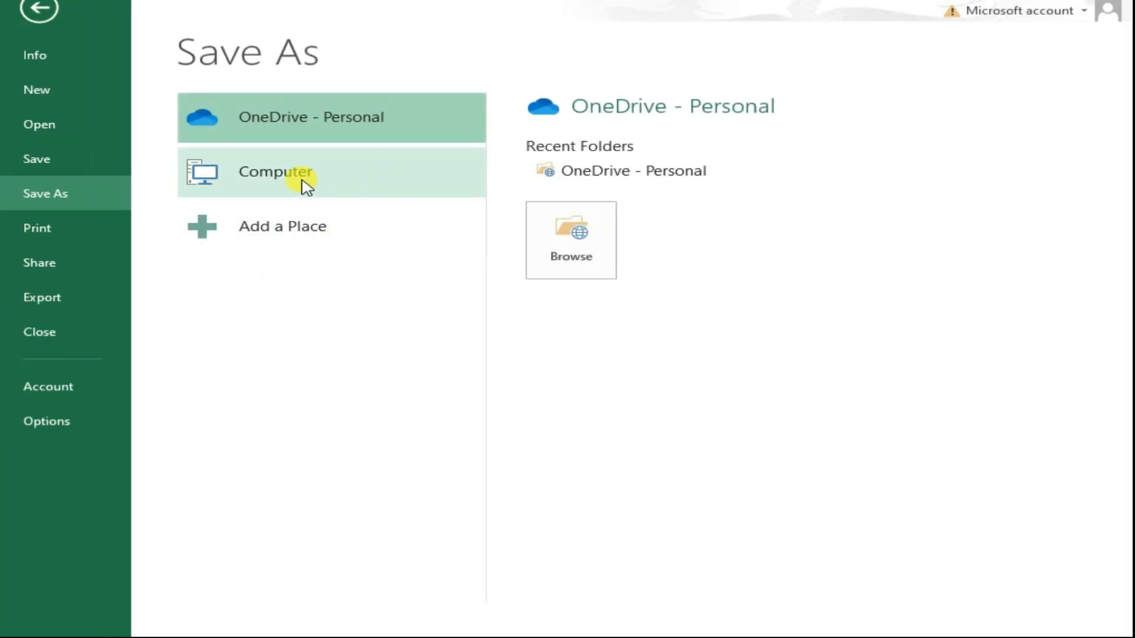
left_click(322, 185)
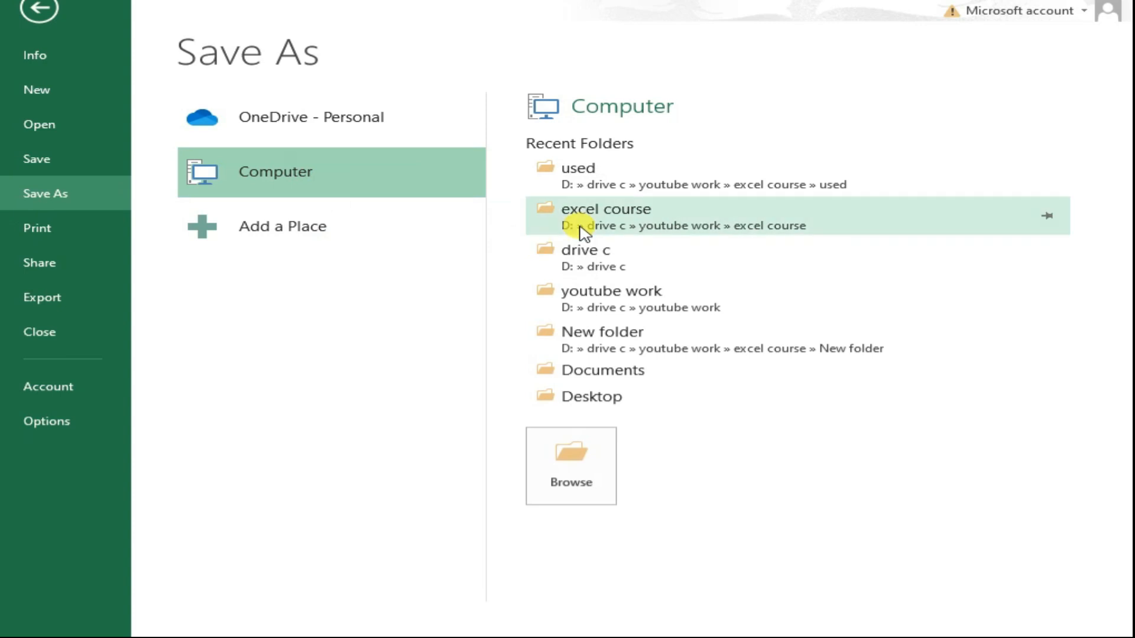
left_click(568, 455)
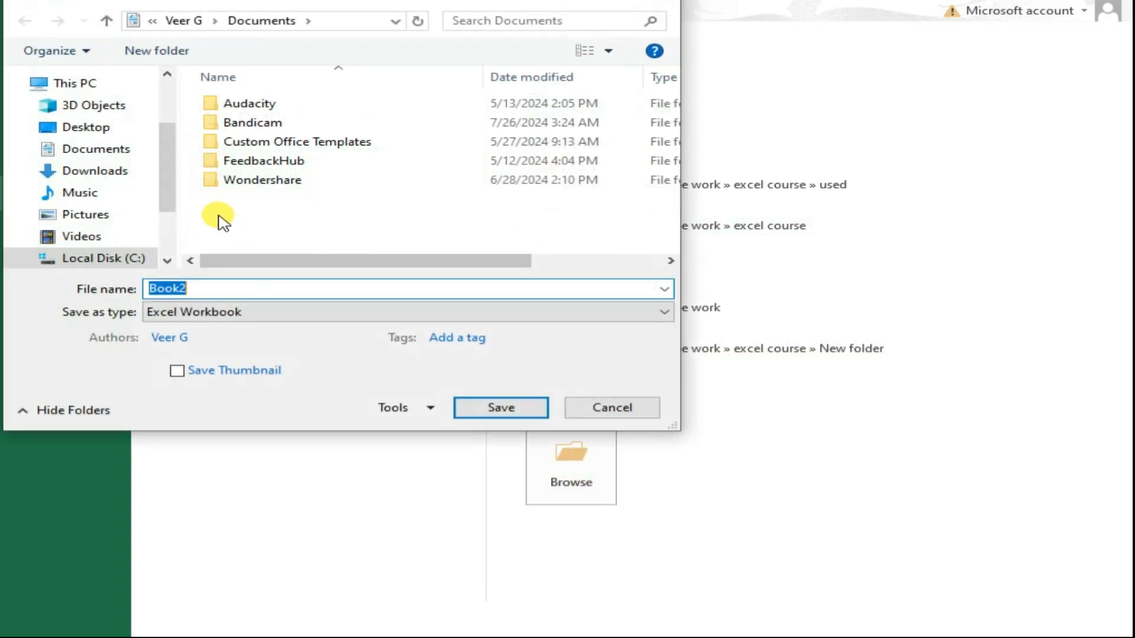
left_click(104, 194)
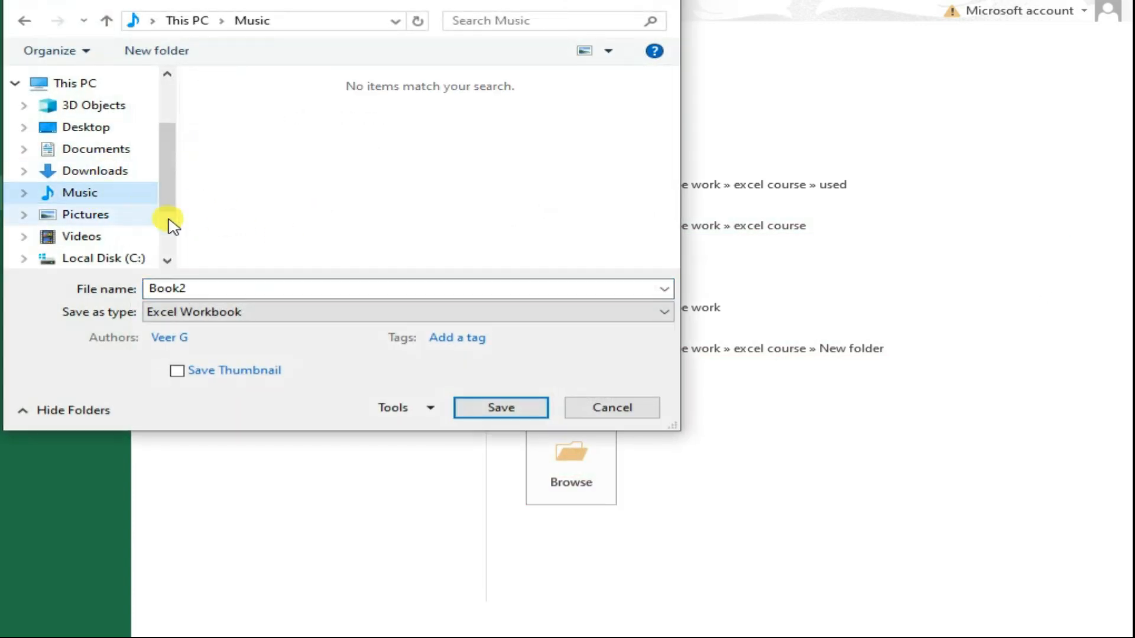
left_click(491, 416)
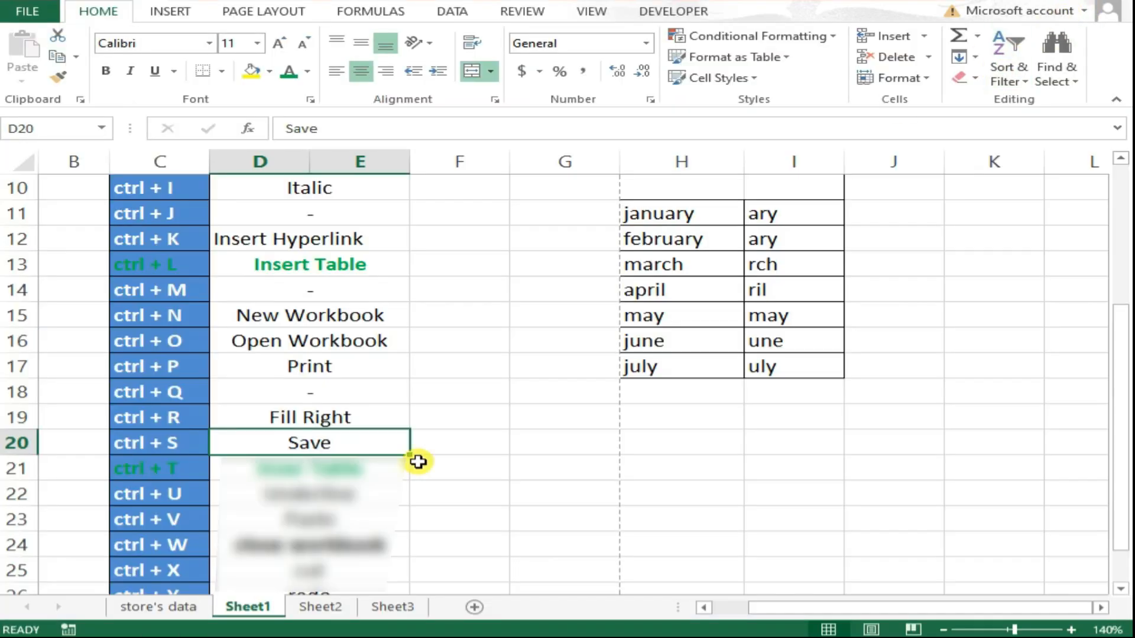
Underline the item names Processor to Keyboard in the table's first column.
scroll(416, 458, "down", 1)
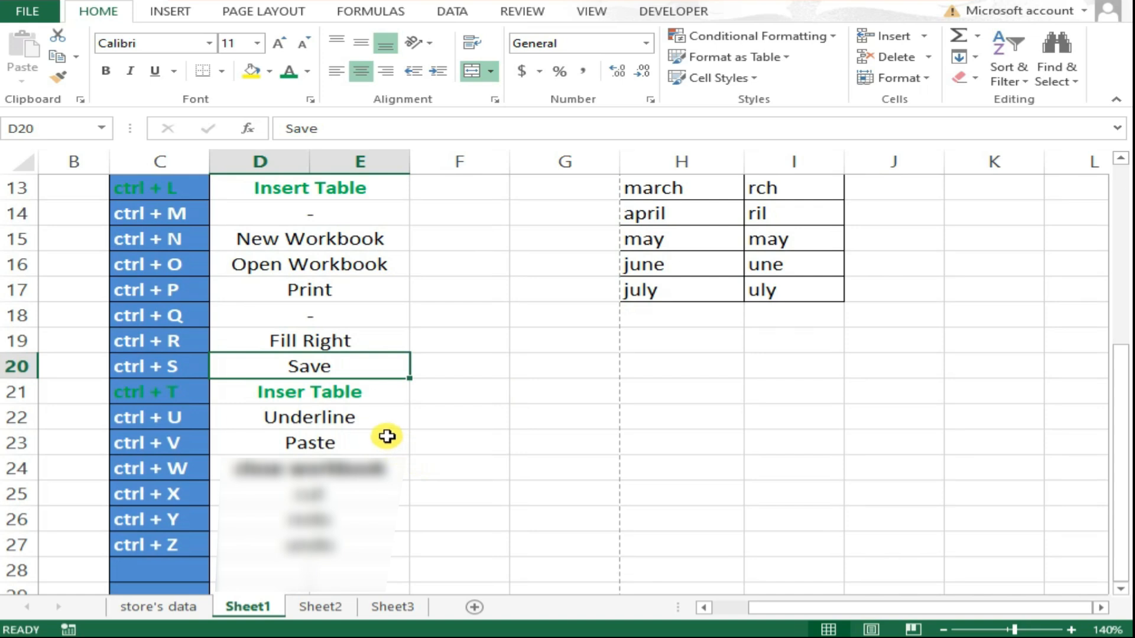
left_click(351, 392)
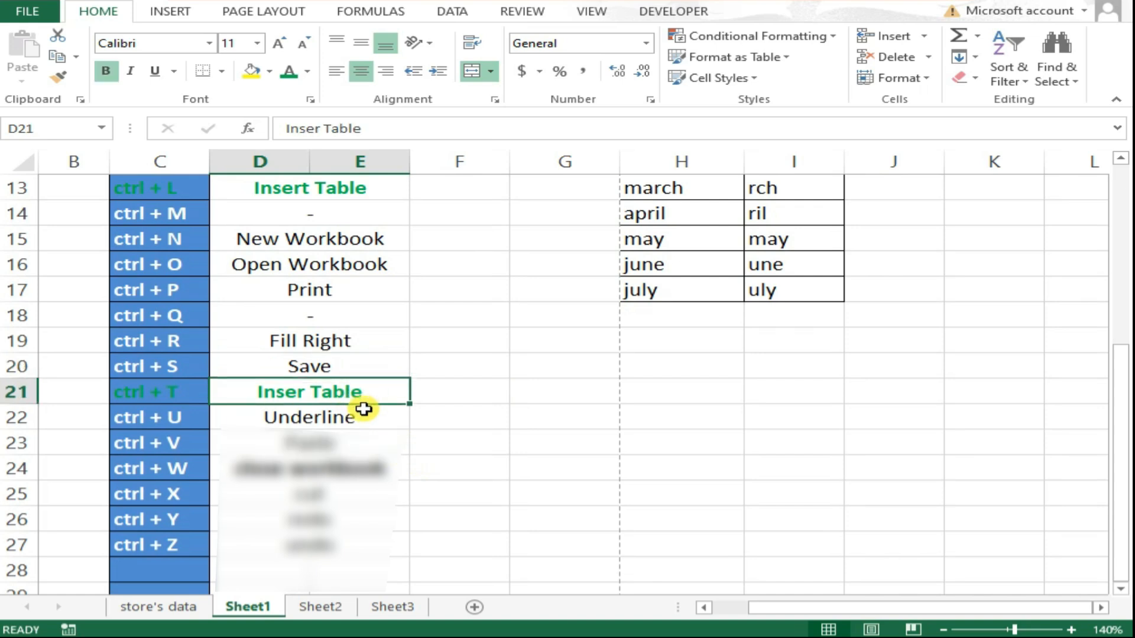
left_click(367, 416)
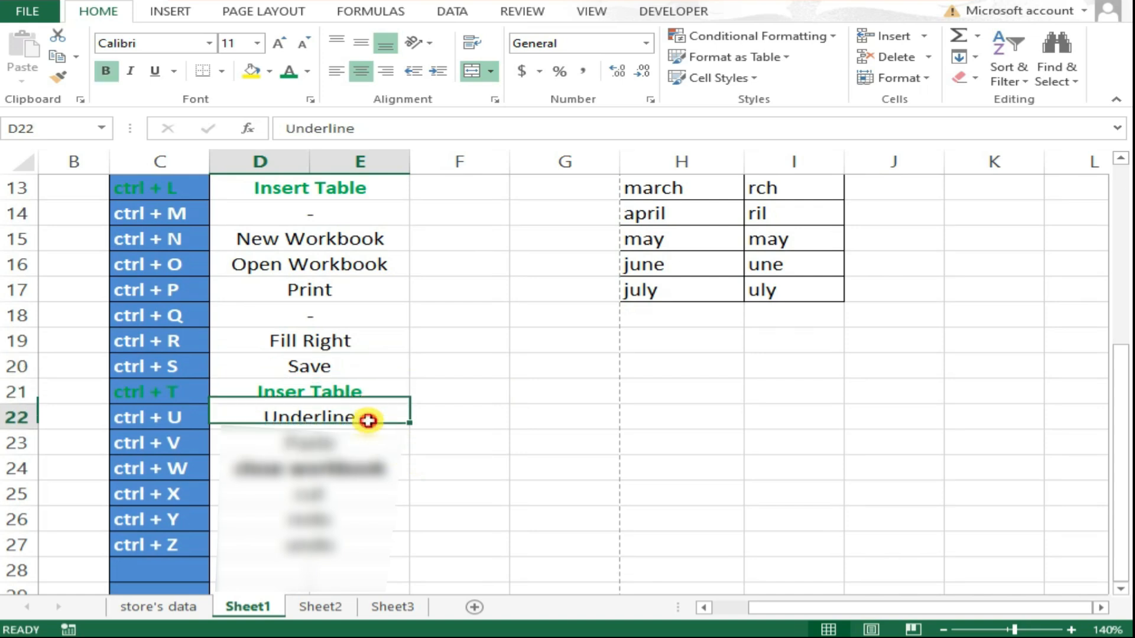
scroll(468, 435, "up", 3)
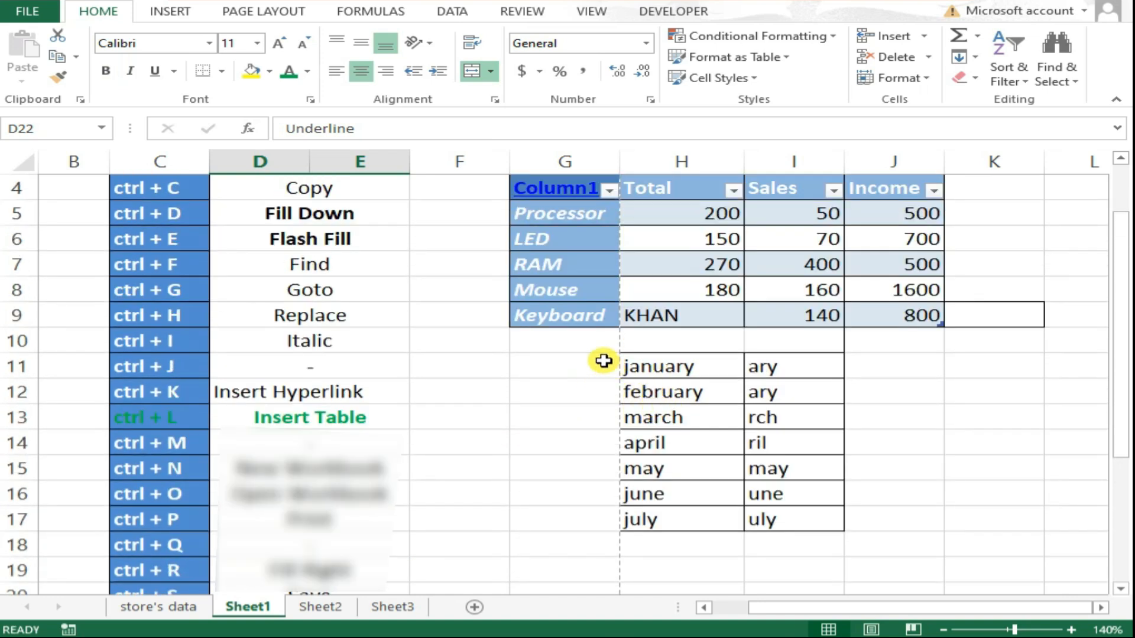
left_click_drag(549, 211, 556, 313)
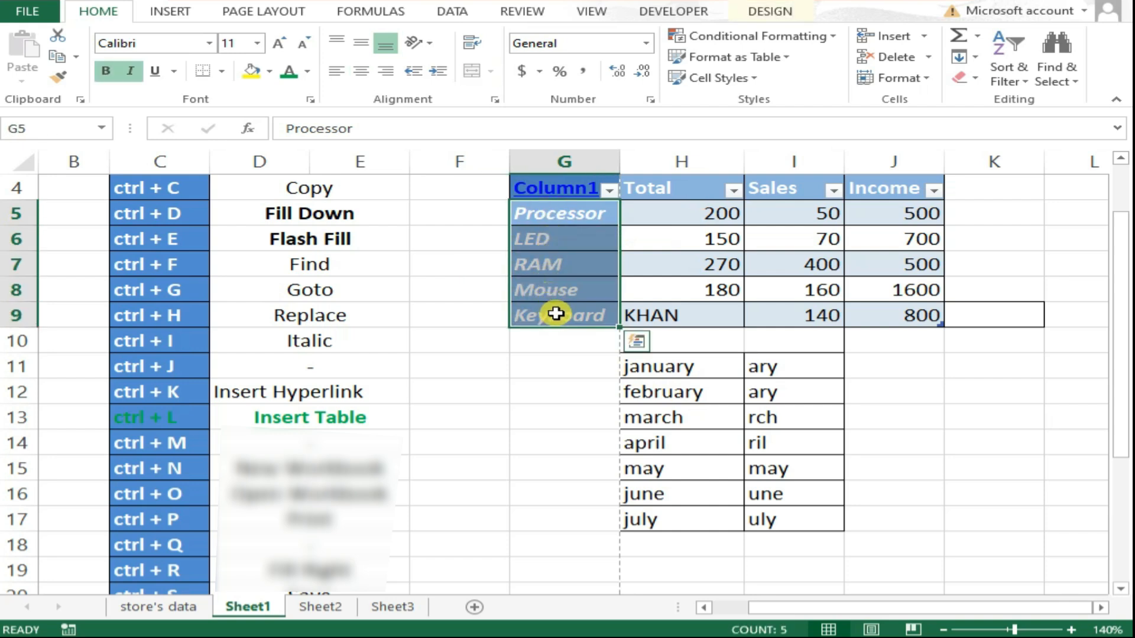
key("ctrl+u")
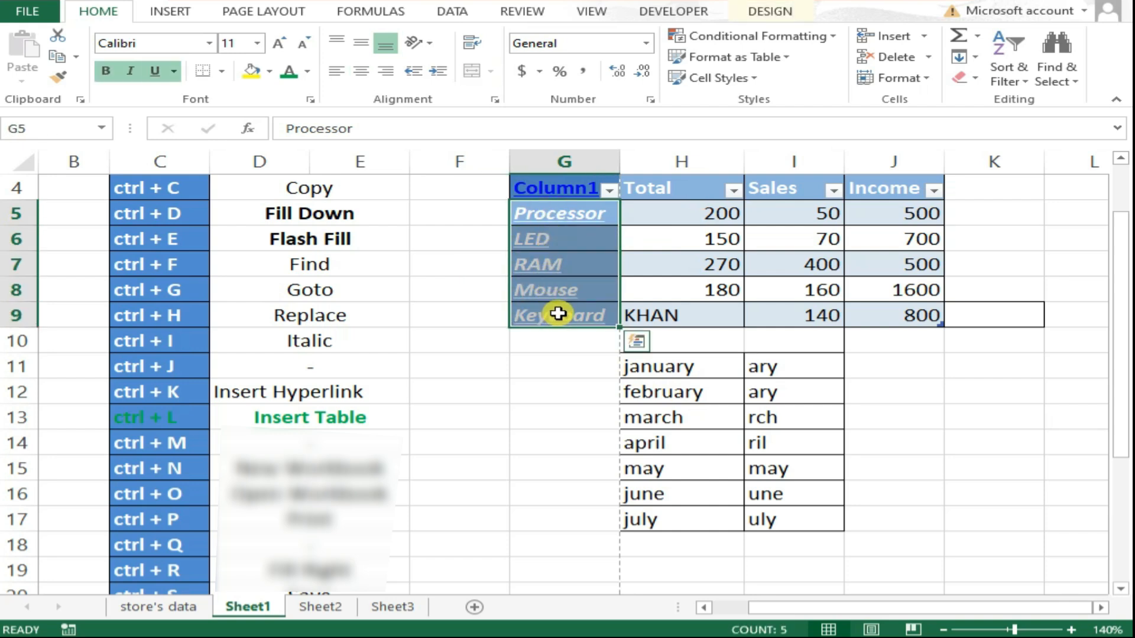
left_click(540, 342)
Apply a double underline to the item names Processor to Keyboard.
left_click_drag(569, 211, 581, 311)
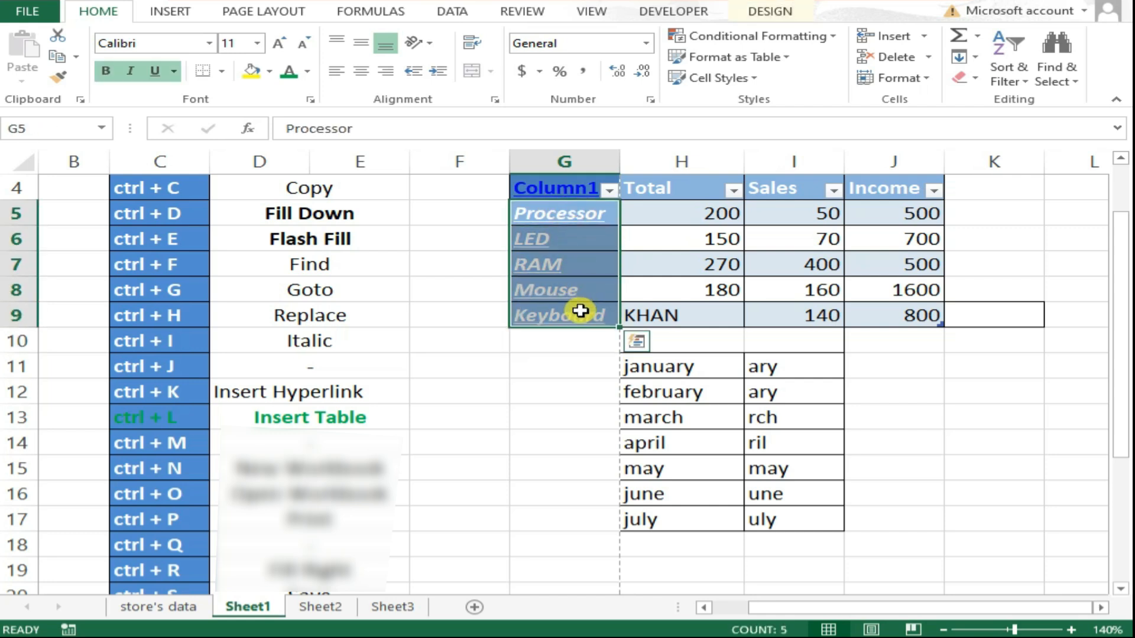
left_click(174, 71)
left_click(207, 114)
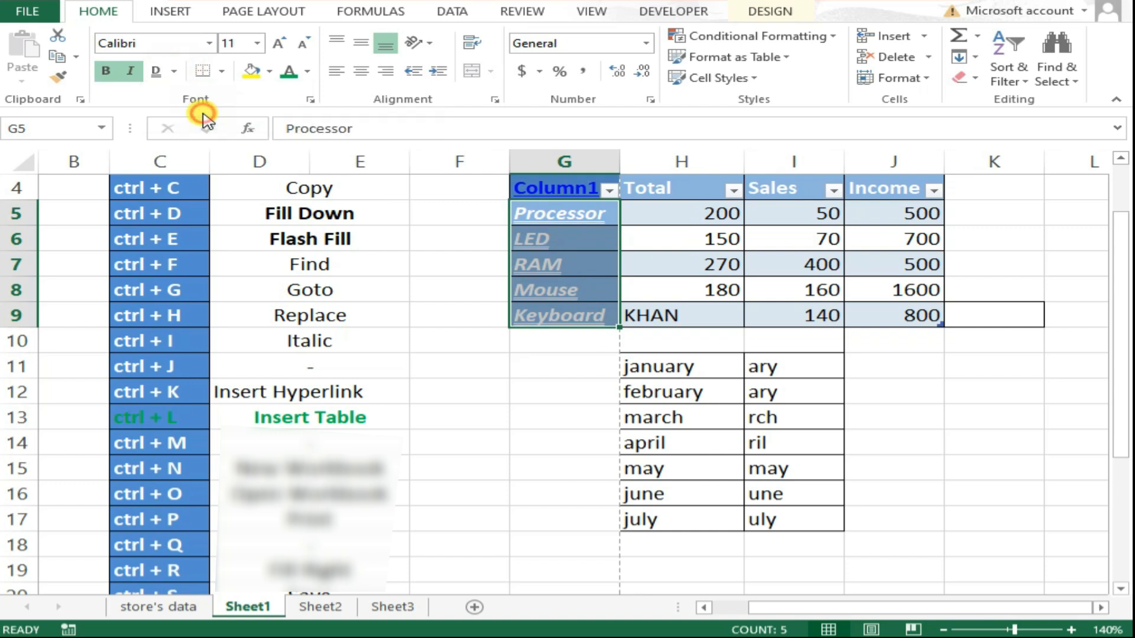
left_click(547, 260)
Copy the shortened month endings in I11:I17 and paste them starting at K11.
scroll(524, 308, "down", 4)
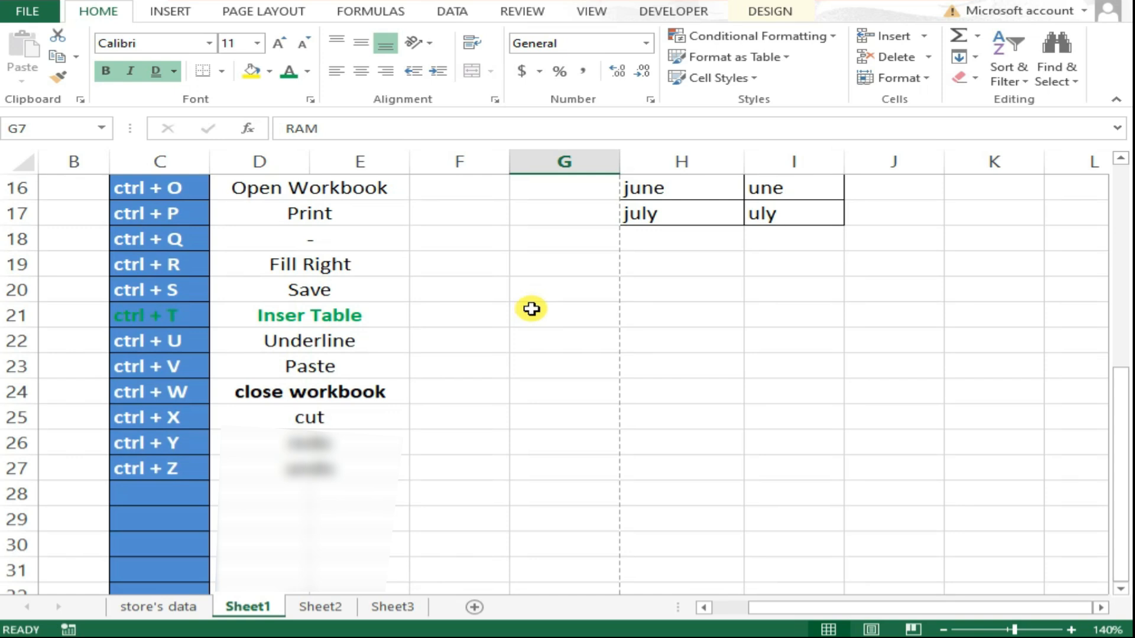
scroll(531, 309, "up", 4)
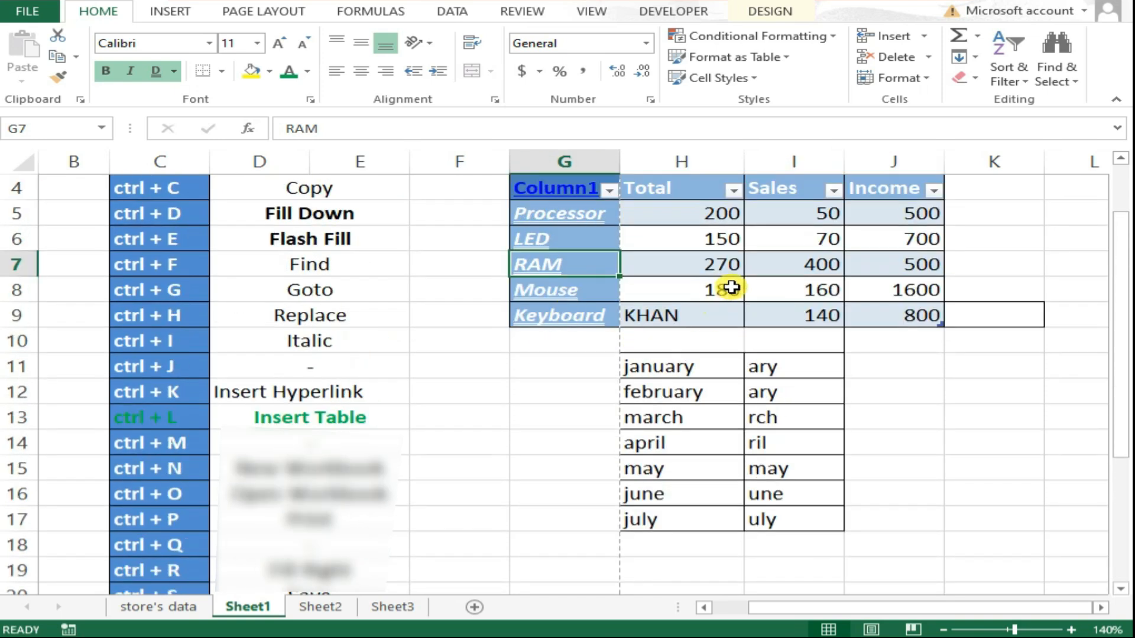
left_click(732, 288)
left_click_drag(875, 188, 874, 238)
left_click_drag(805, 373, 794, 515)
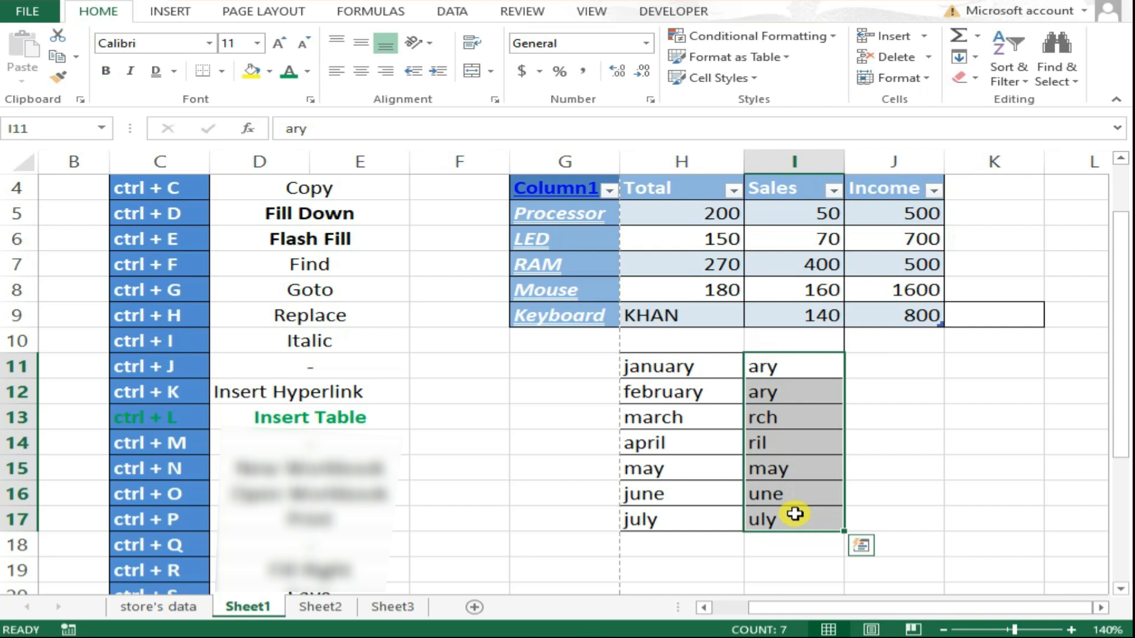
key("ctrl+c")
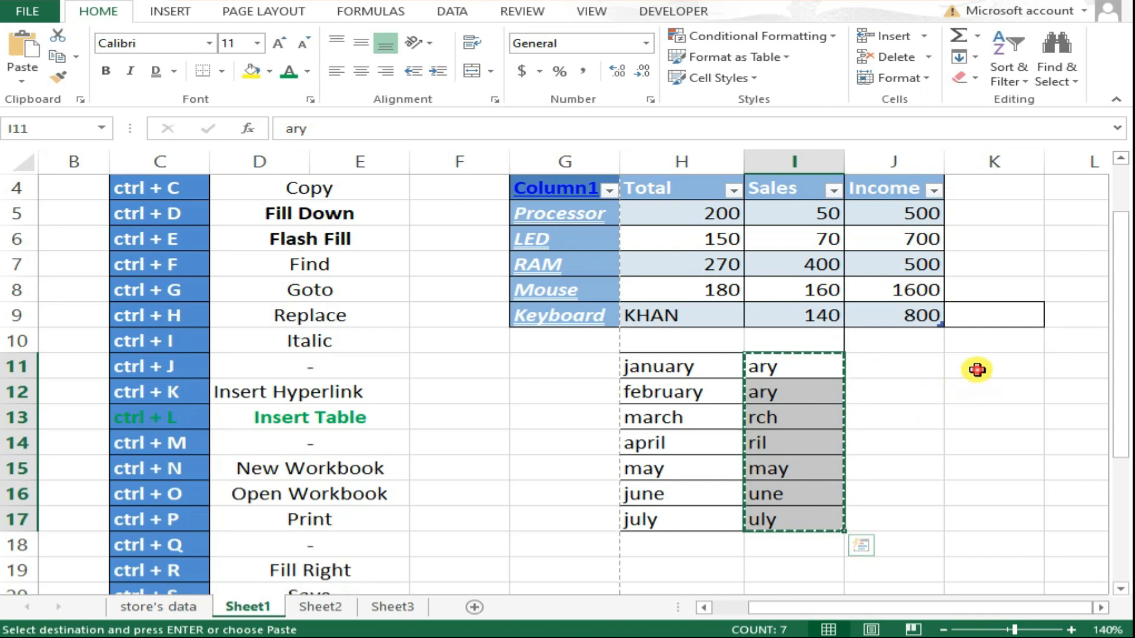
left_click(964, 371)
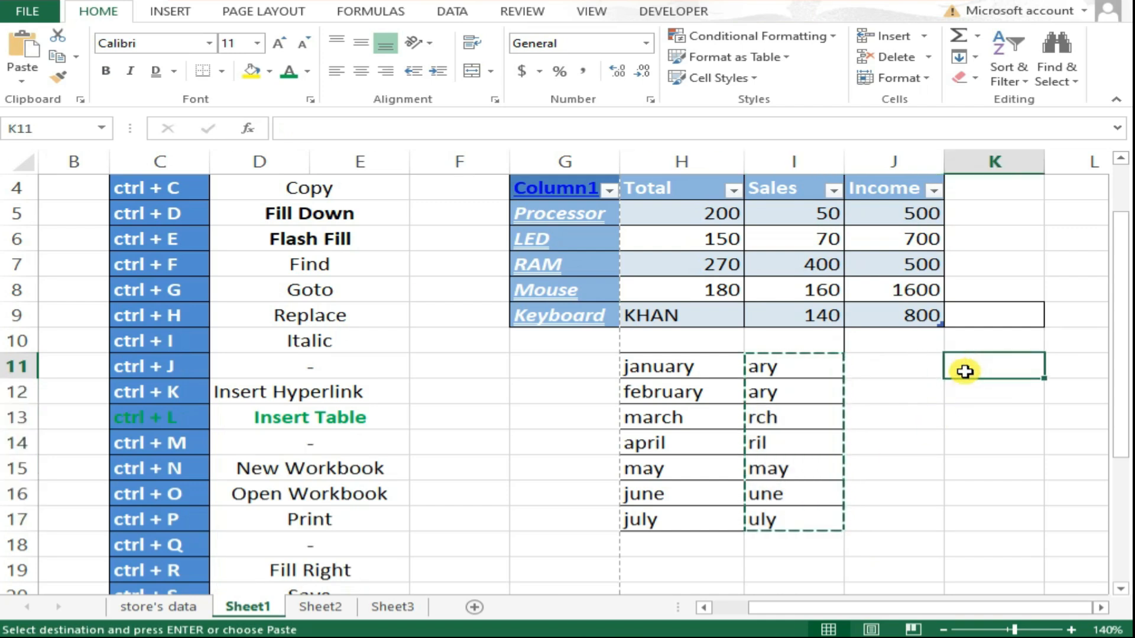
key("Return")
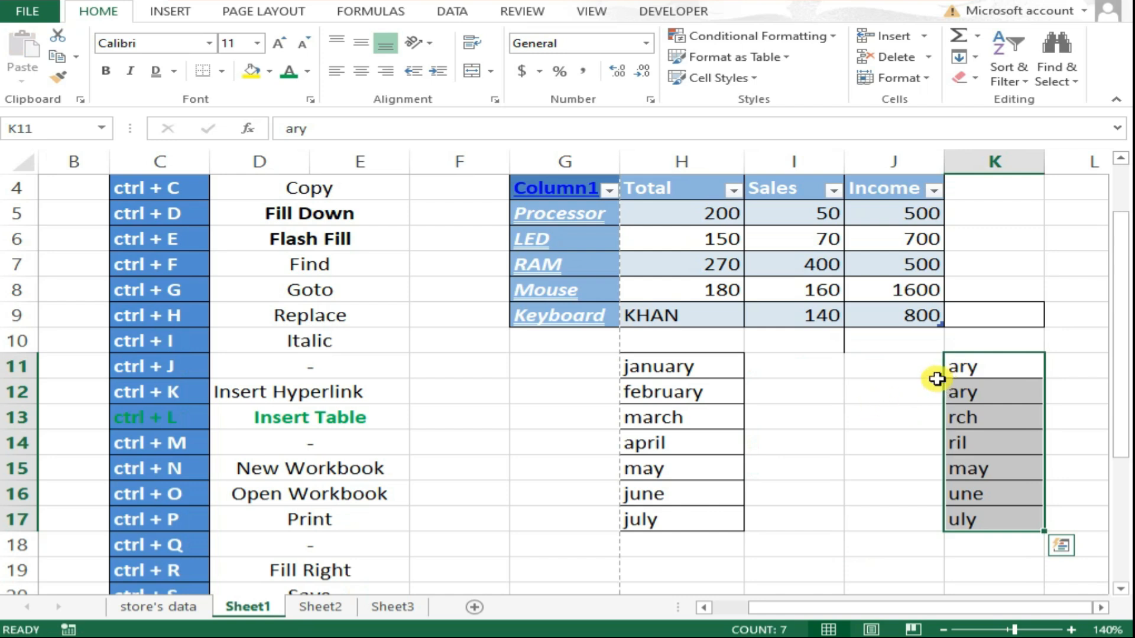
Format K11:K17 with a yellow fill, green font colour and bold text.
scroll(750, 360, "down", 4)
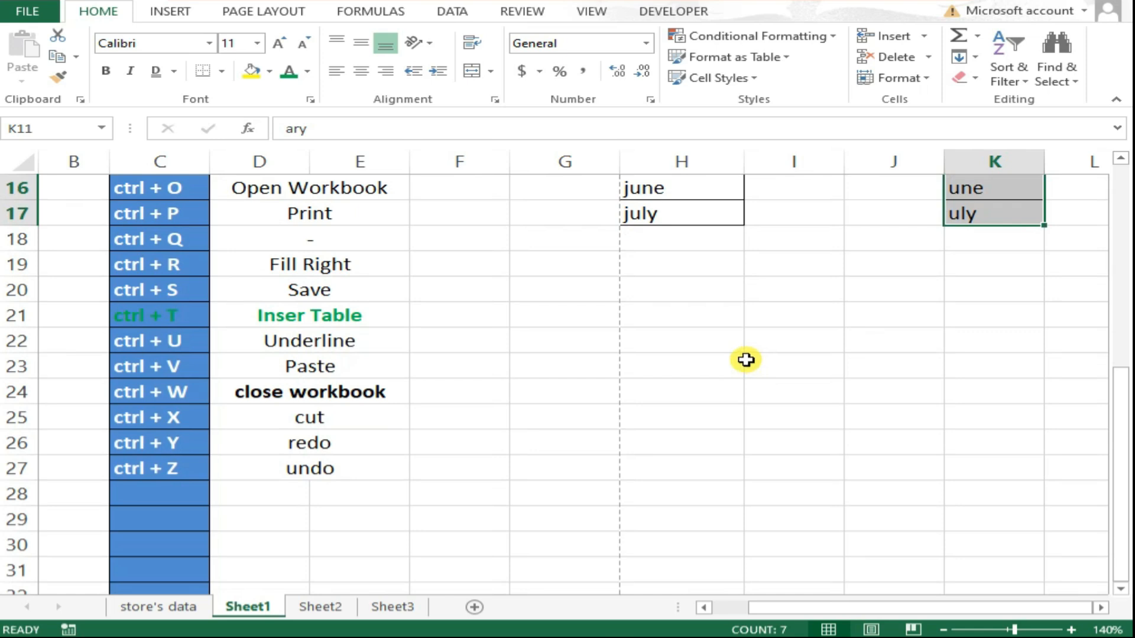
scroll(745, 359, "up", 5)
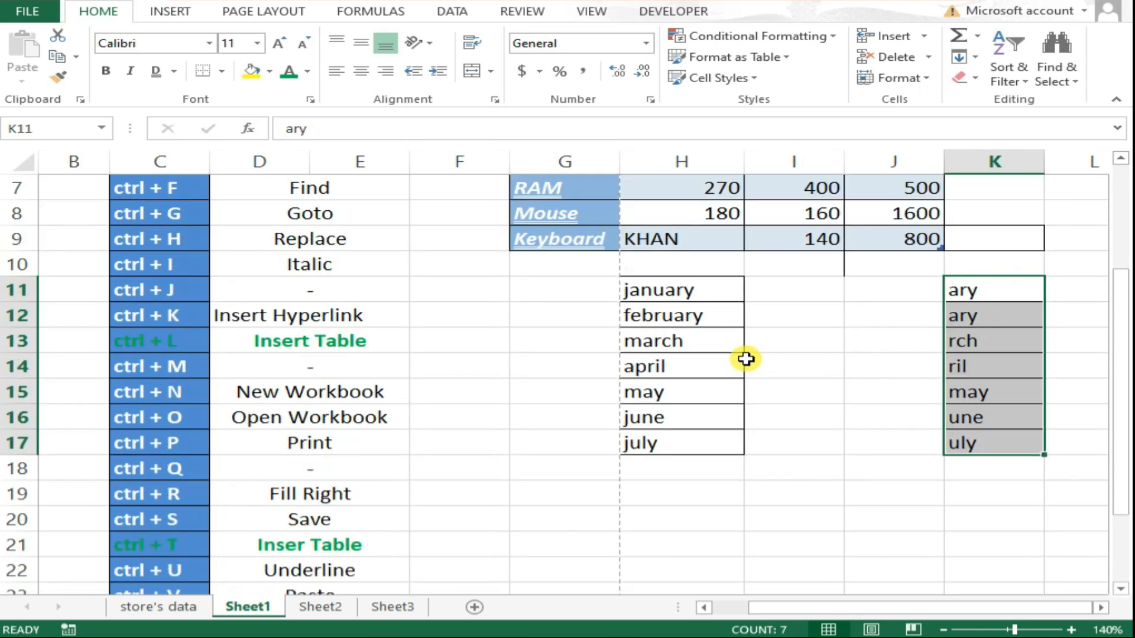
scroll(813, 396, "down", 2)
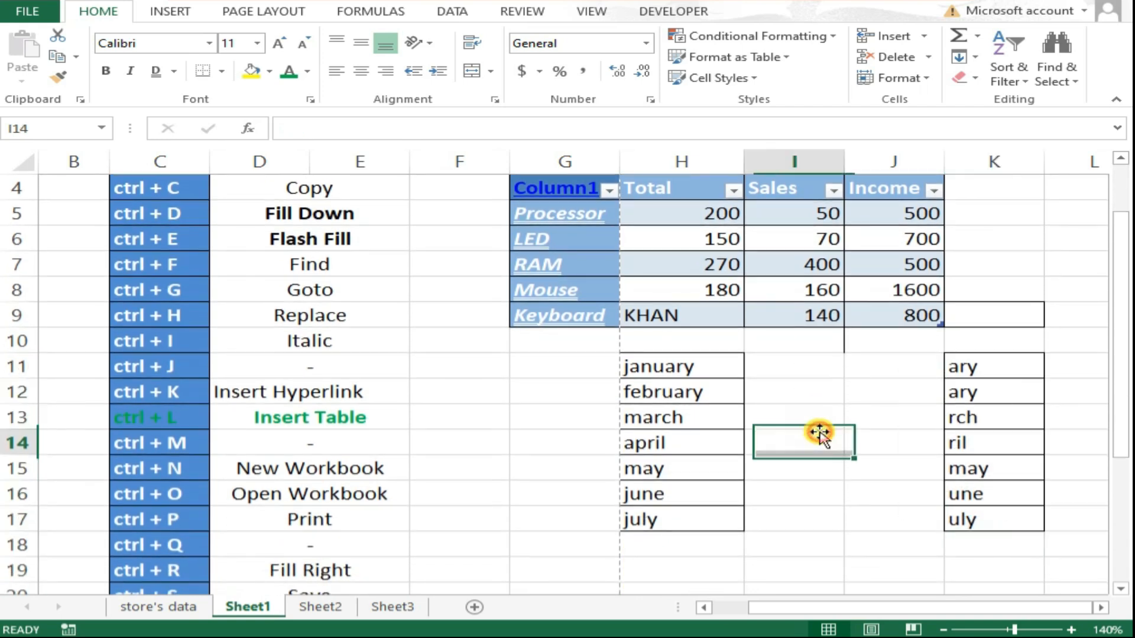
left_click_drag(962, 292, 983, 441)
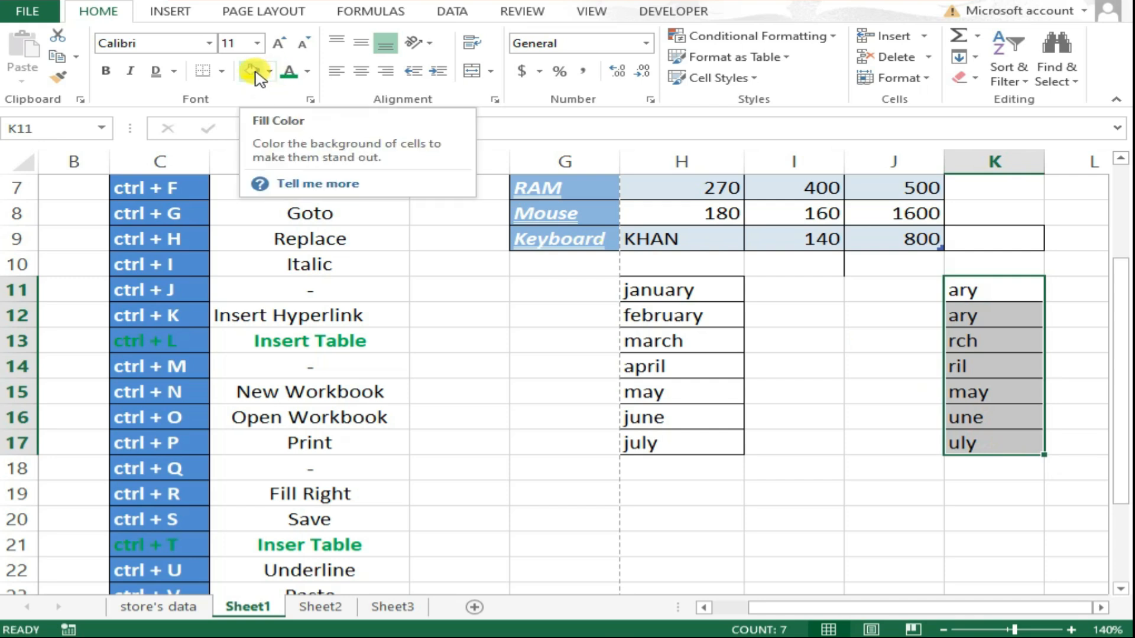
left_click(258, 77)
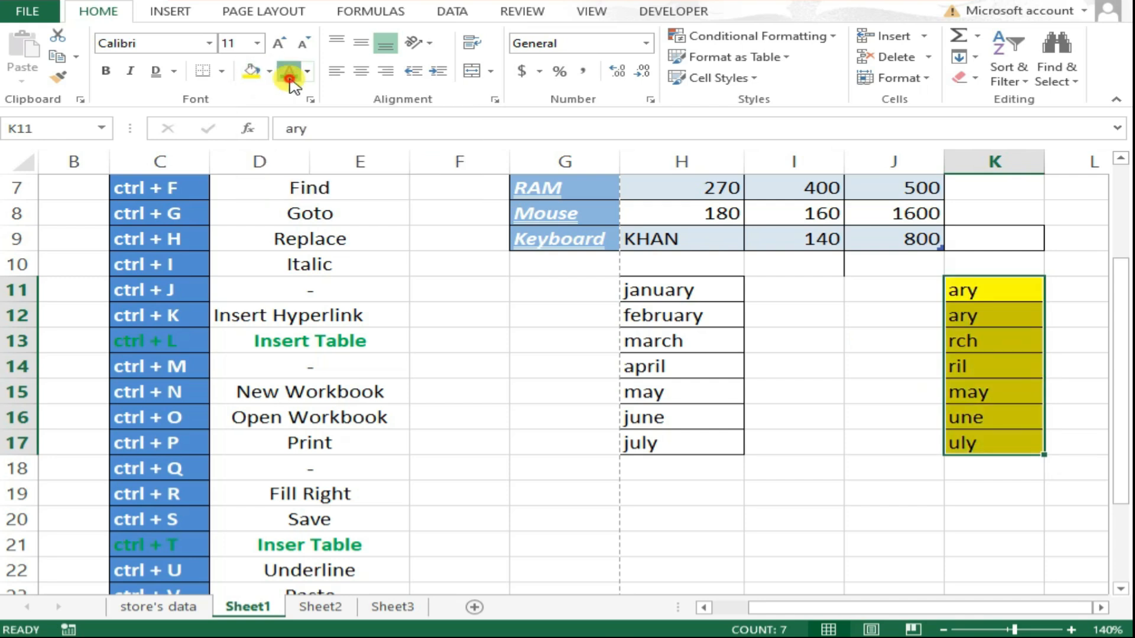
left_click(290, 79)
left_click(110, 76)
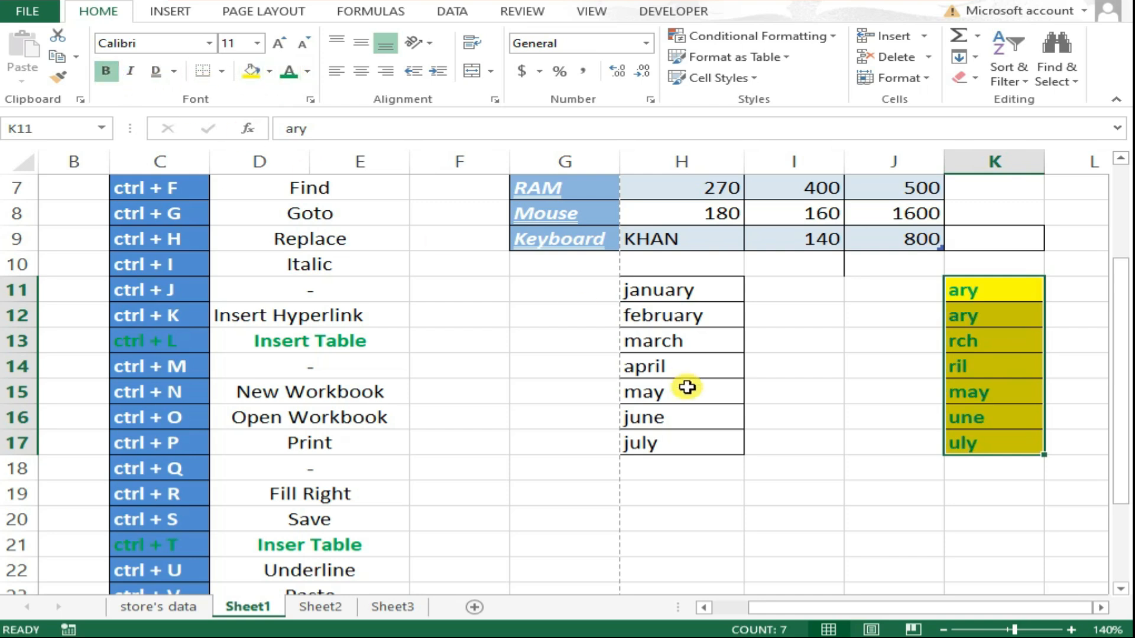
Undo the latest formatting on K11:K17.
scroll(759, 421, "down", 2)
scroll(759, 421, "up", 2)
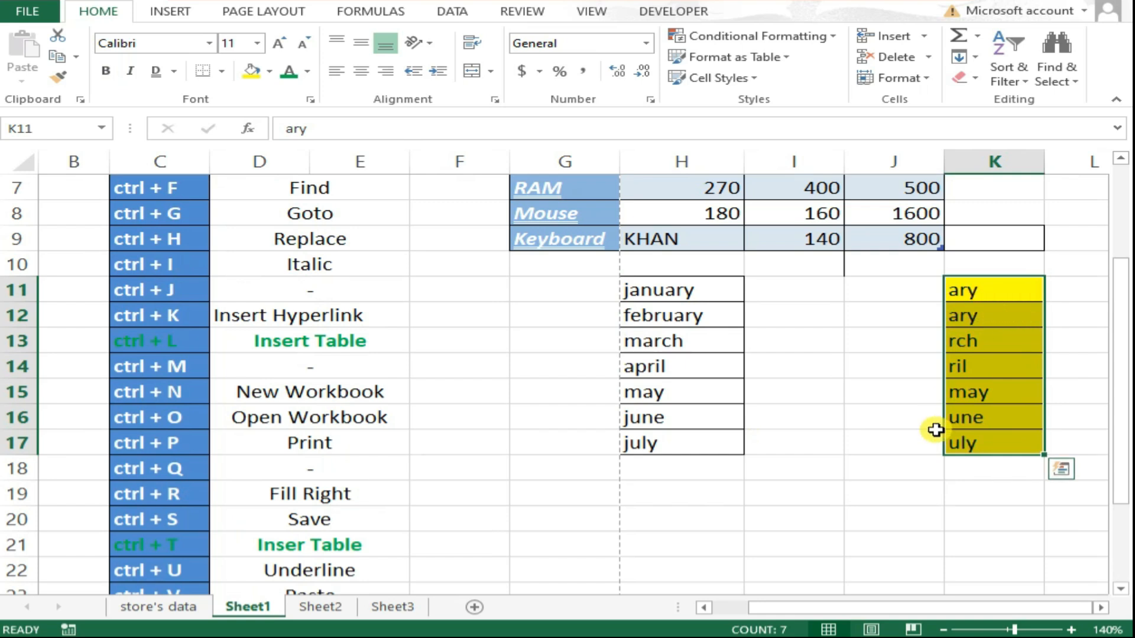
key("ctrl+z")
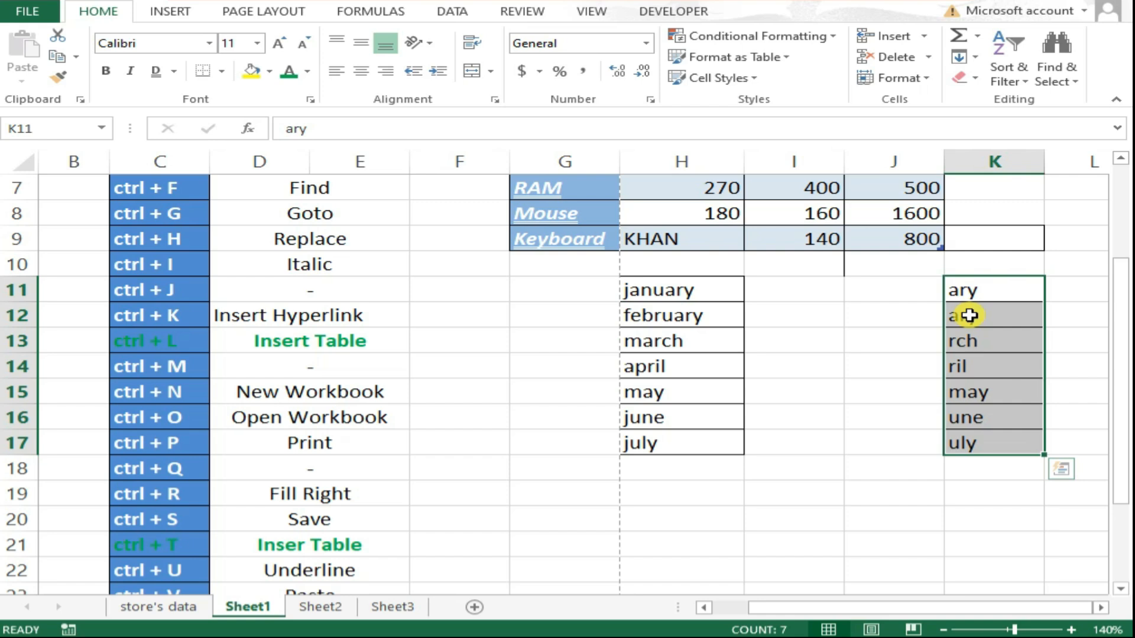
Open the Quick Analysis options for K11:K17 and dismiss them.
key("ctrl+q")
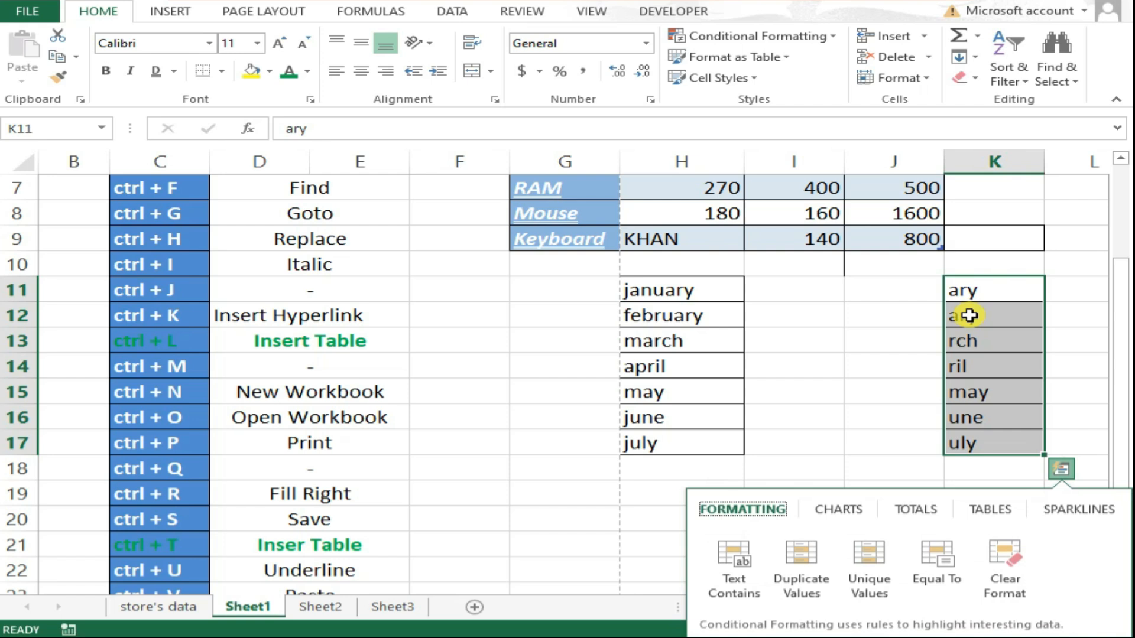
left_click(1069, 433)
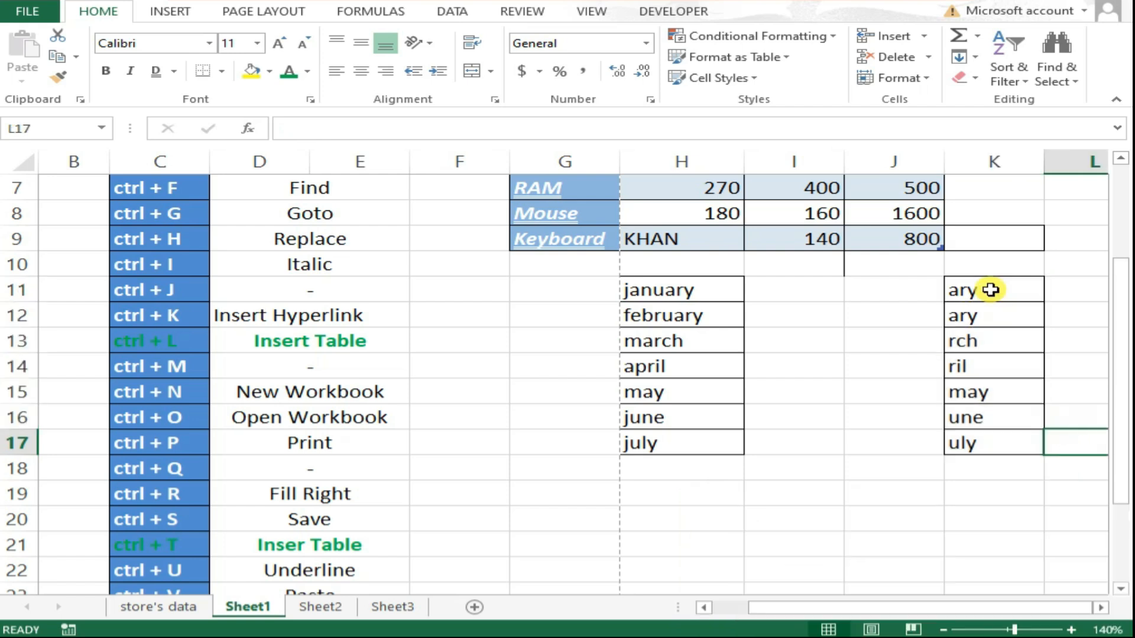
Redo the fill and font colour on K11:K17 and make the text bold.
key("ctrl+z")
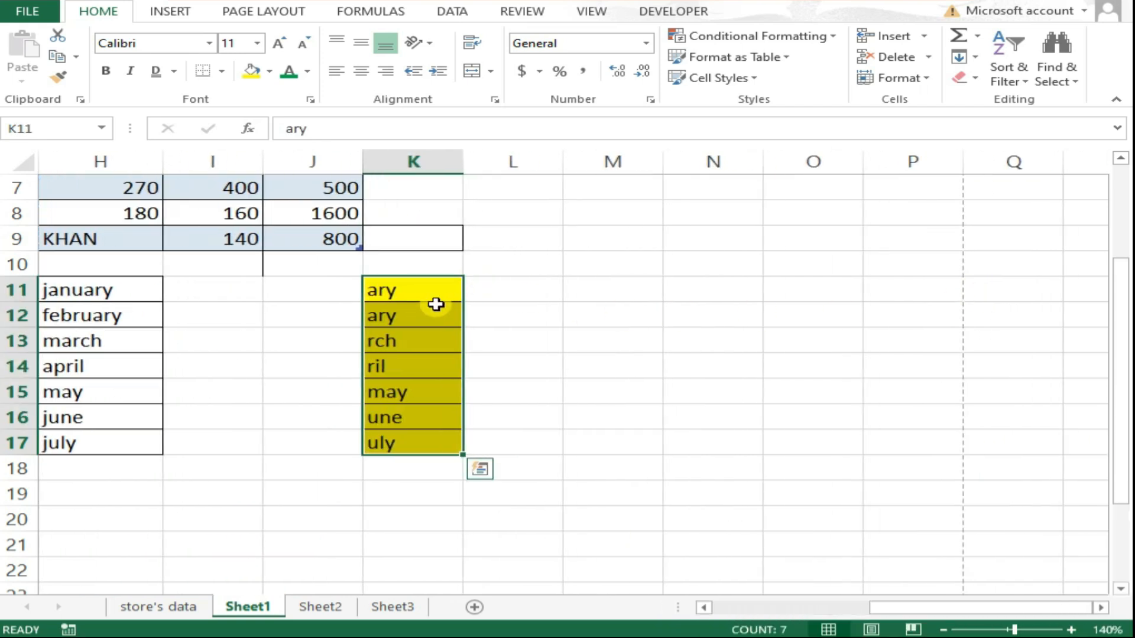
key("ctrl+y")
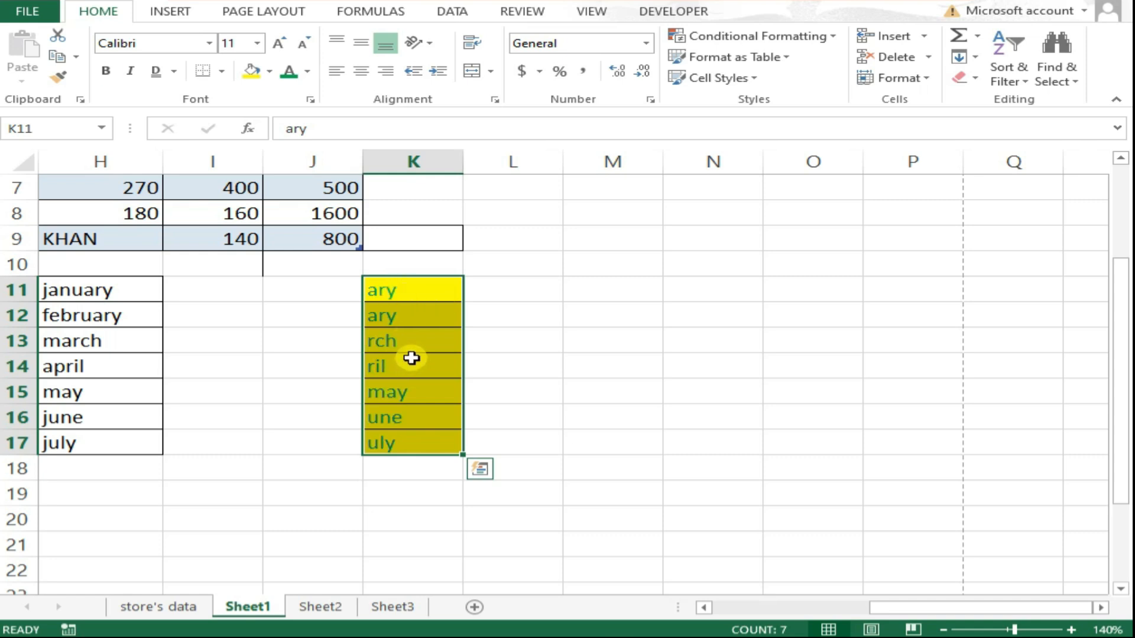
key("ctrl+b")
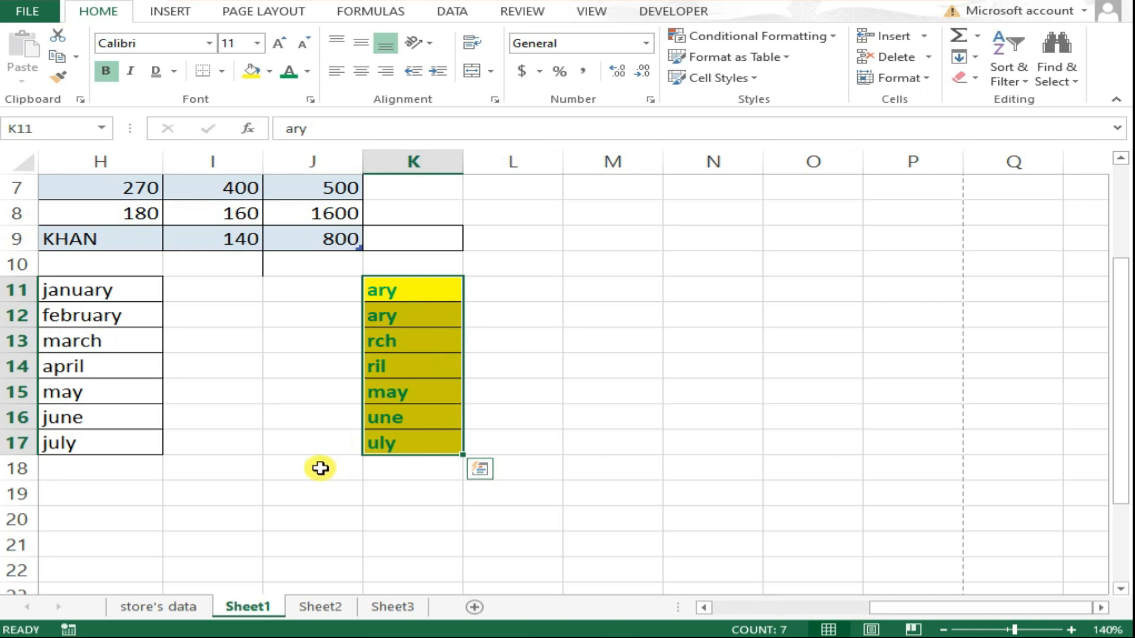
left_click_drag(904, 609, 708, 614)
scroll(697, 523, "down", 4)
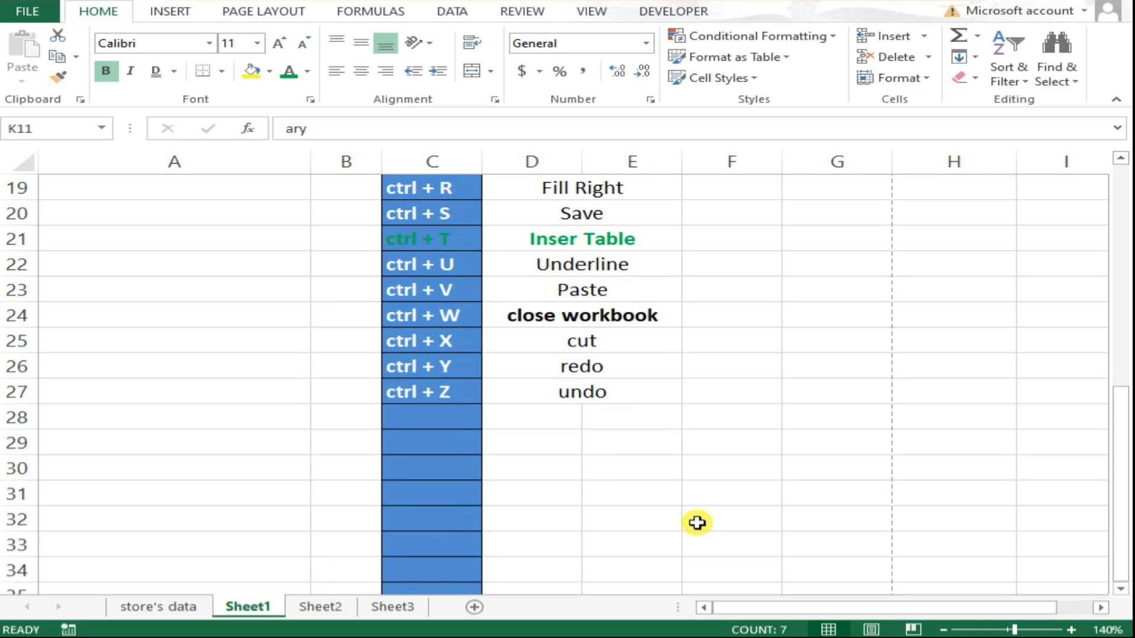